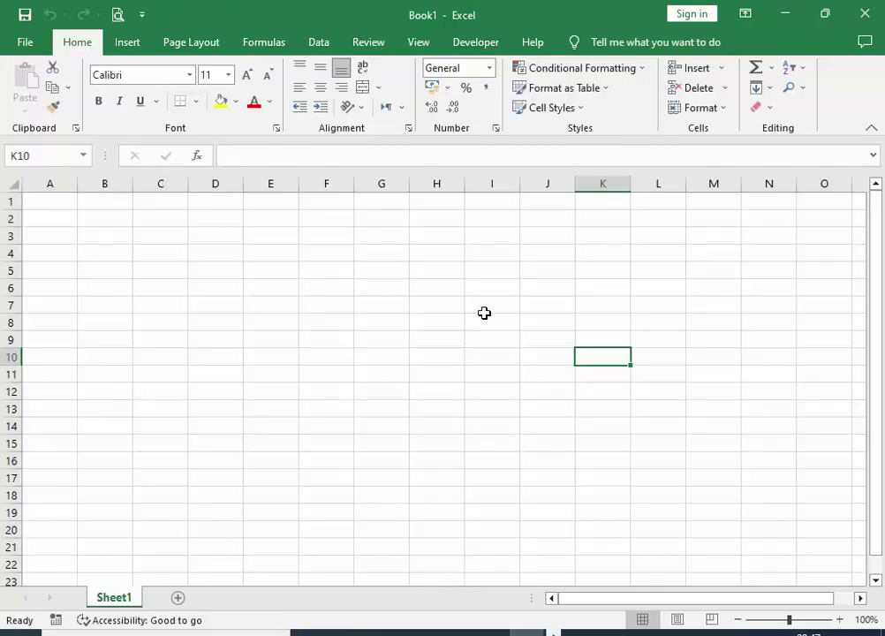
Launch Excel from the desktop and open a blank workbook, Book1.
{"action": "left_click", "coordinate": [374, 255]}
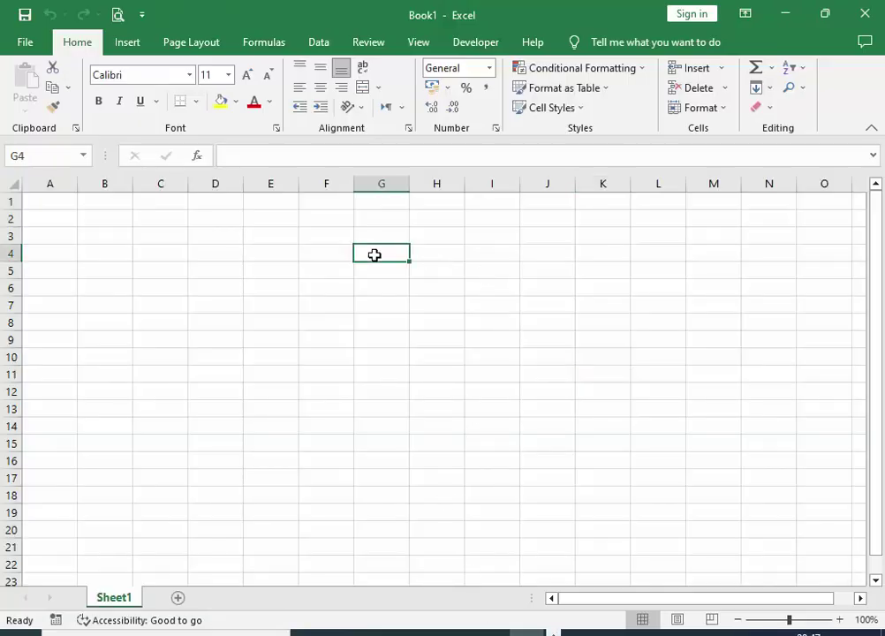
{"action": "left_click", "coordinate": [124, 285]}
Enter DAFTAR NILAI in A1 and KELAS XI MIPA 1 in A2.
{"action": "left_click", "coordinate": [50, 206]}
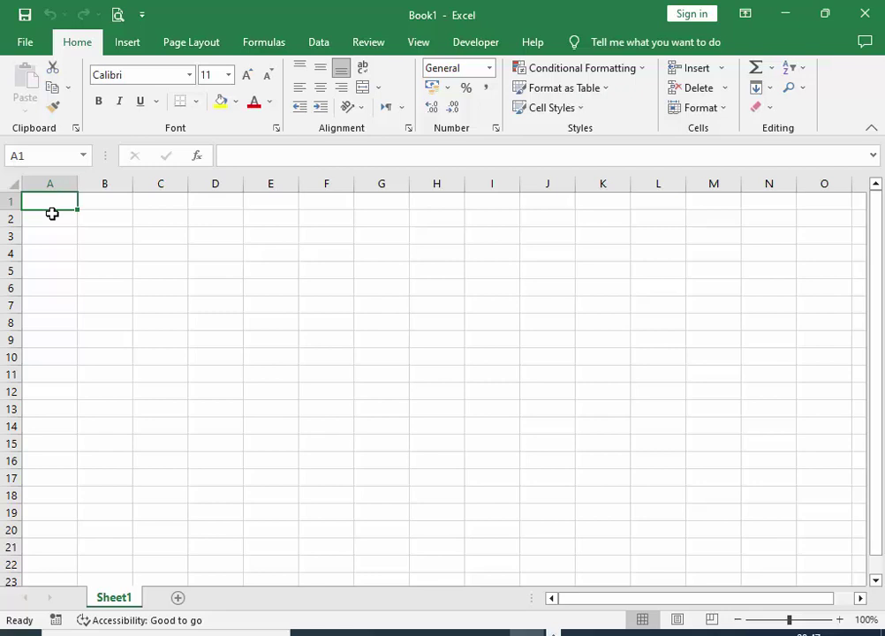
{"action": "type", "text": "DA"}
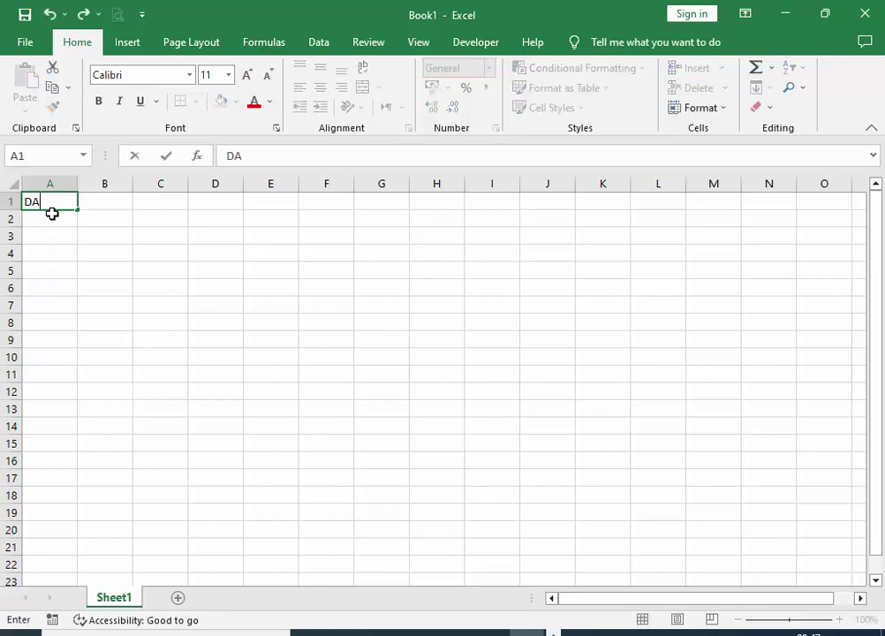
{"action": "type", "text": "FTAR N"}
{"action": "type", "text": "ILAI"}
{"action": "key", "text": "Return"}
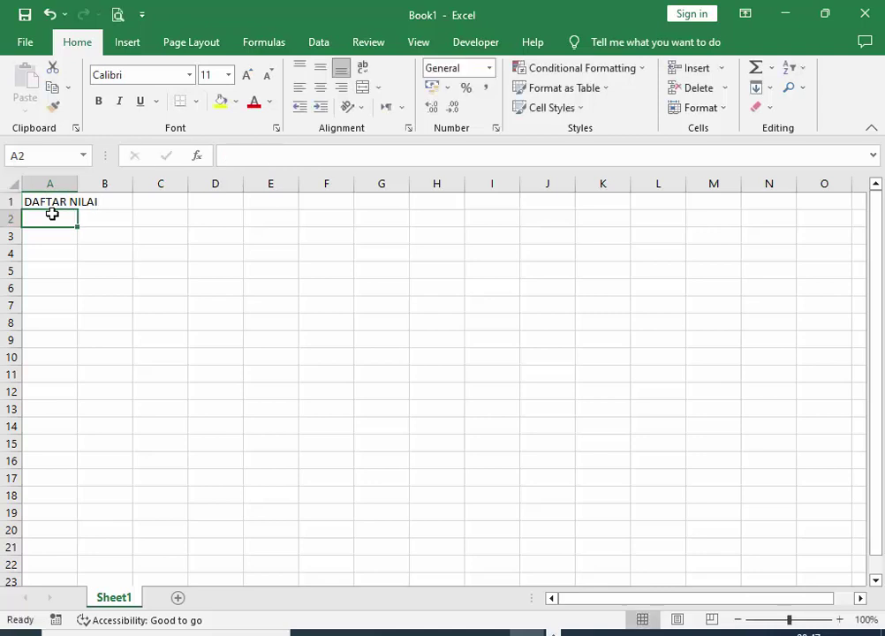
{"action": "type", "text": "KELAS XI "}
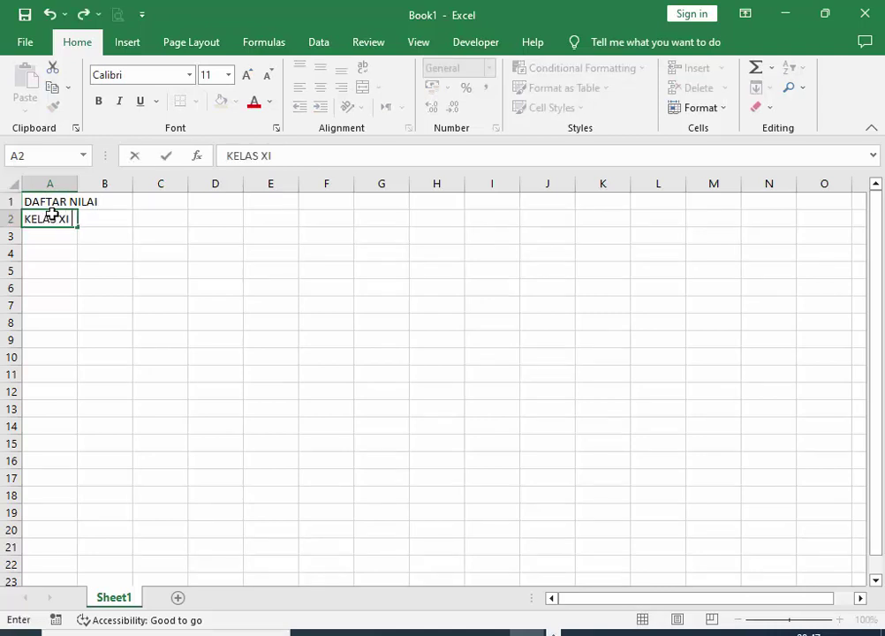
{"action": "type", "text": "MIPA 1"}
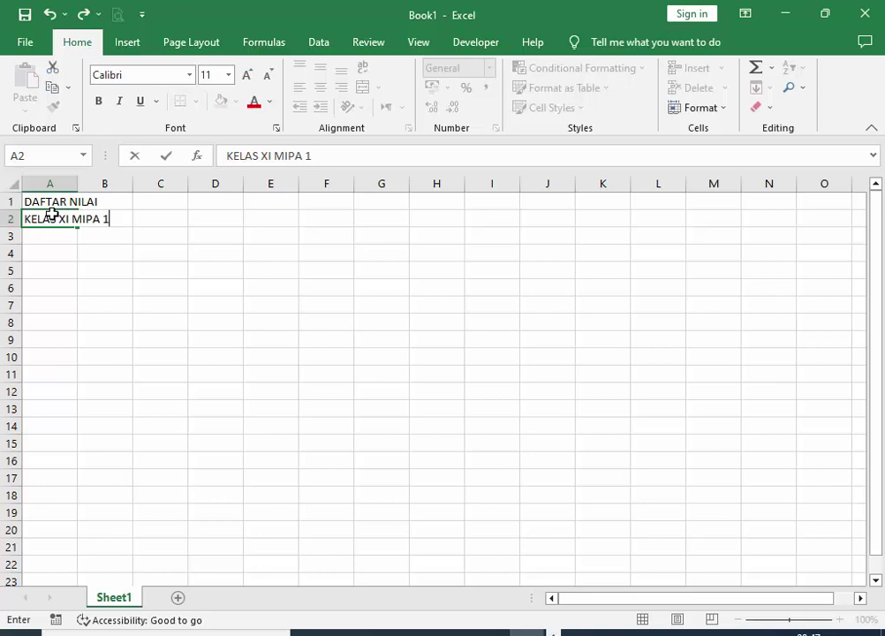
{"action": "key", "text": "Return"}
{"action": "key", "text": "Return"}
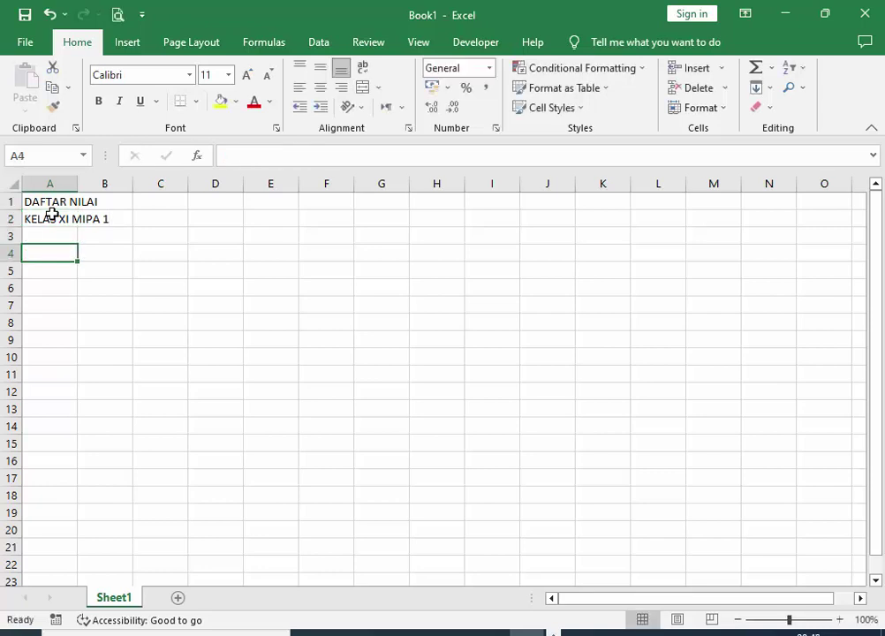
Cancel a stray edit of the A1 title, keeping DAFTAR NILAI, and move down to A4.
{"action": "key", "text": "Up"}
{"action": "key", "text": "Up"}
{"action": "key", "text": "Up"}
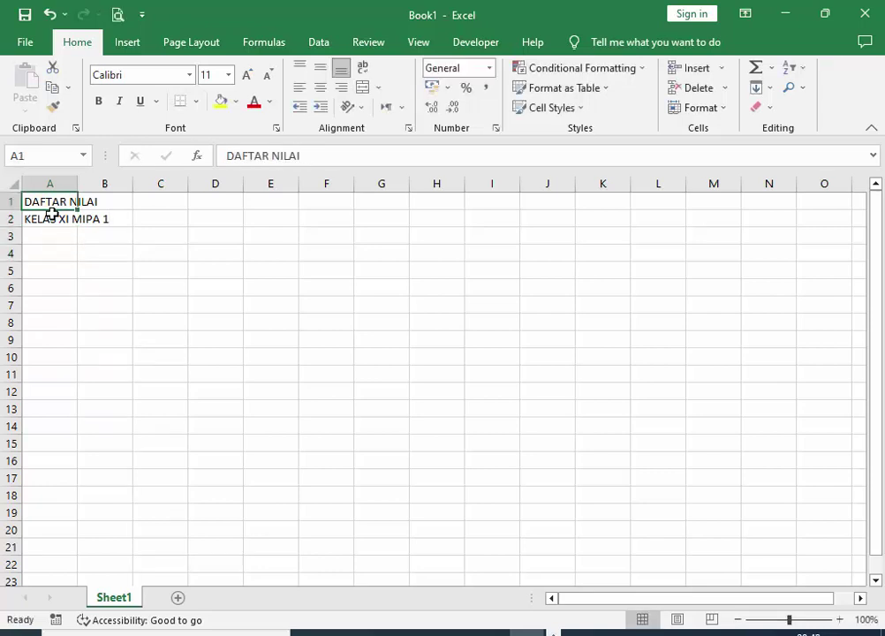
{"action": "key", "text": "Right"}
{"action": "key", "text": "Right"}
{"action": "key", "text": "Right"}
{"action": "key", "text": "Left"}
{"action": "key", "text": "Left"}
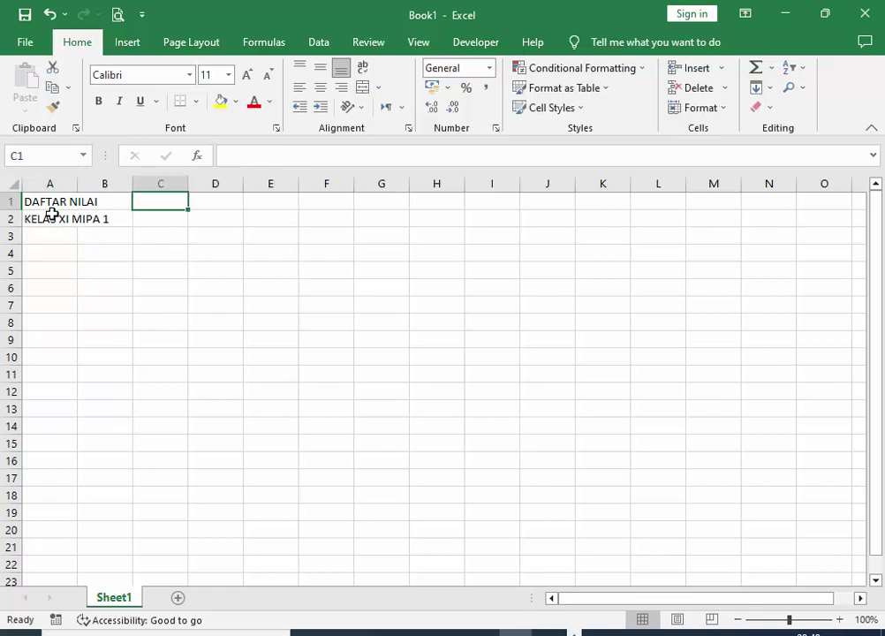
{"action": "key", "text": "Left"}
{"action": "key", "text": "Left"}
{"action": "key", "text": "BackSpace"}
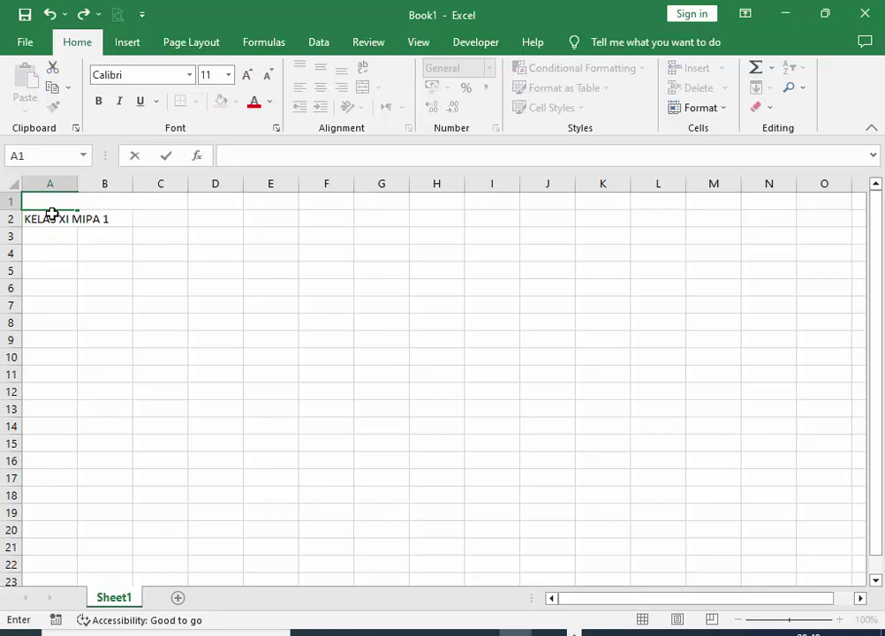
{"action": "key", "text": "Escape"}
{"action": "key", "text": "Right"}
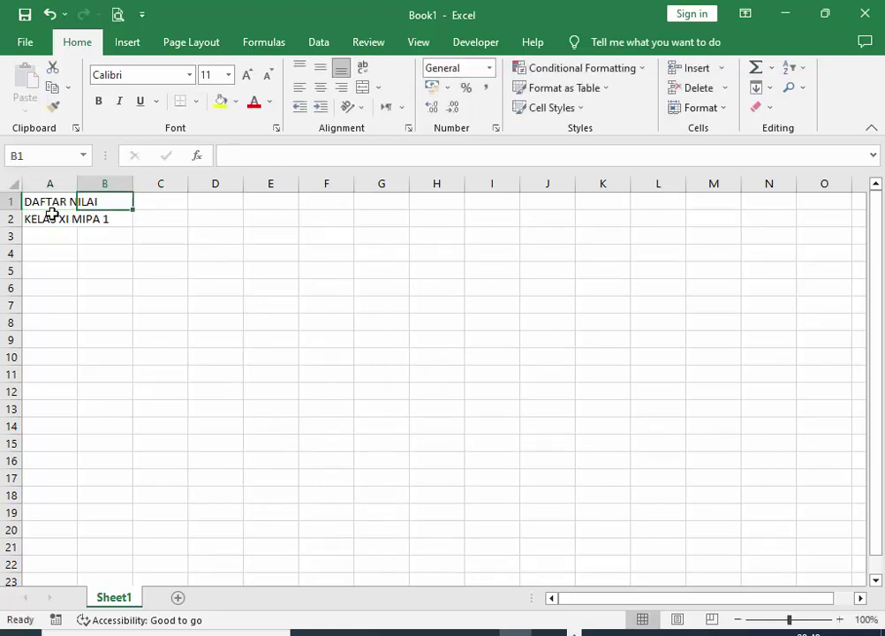
{"action": "key", "text": "Right"}
{"action": "key", "text": "Right"}
{"action": "key", "text": "Right"}
{"action": "key", "text": "Right"}
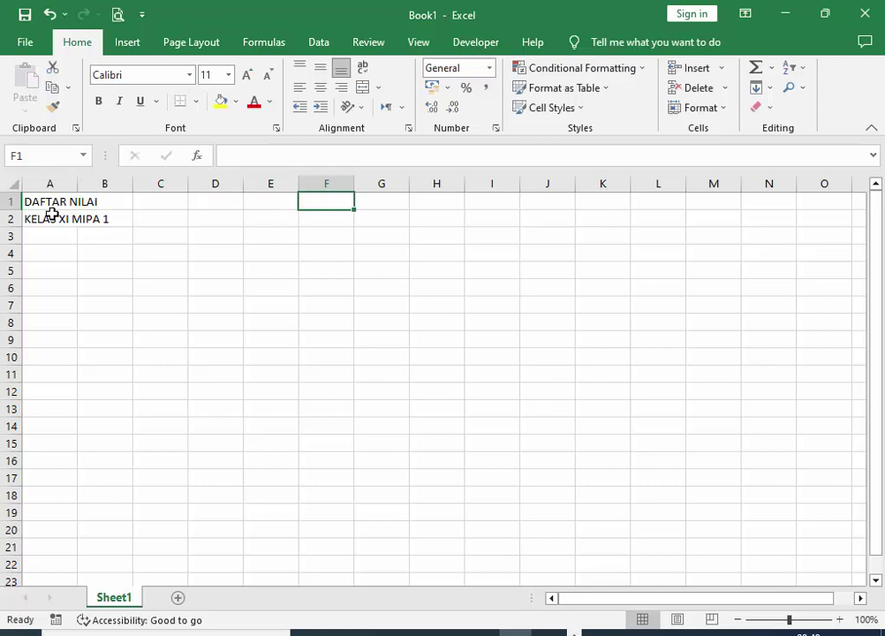
{"action": "key", "text": "Left"}
{"action": "key", "text": "Left"}
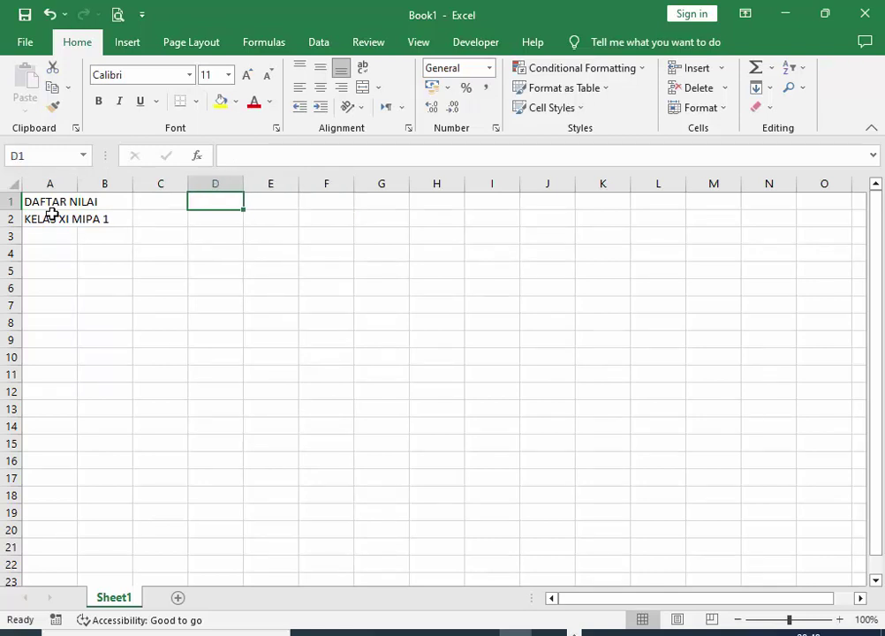
{"action": "key", "text": "Left"}
{"action": "key", "text": "Left"}
{"action": "key", "text": "Left"}
{"action": "key", "text": "Down"}
{"action": "key", "text": "Down"}
{"action": "key", "text": "Down"}
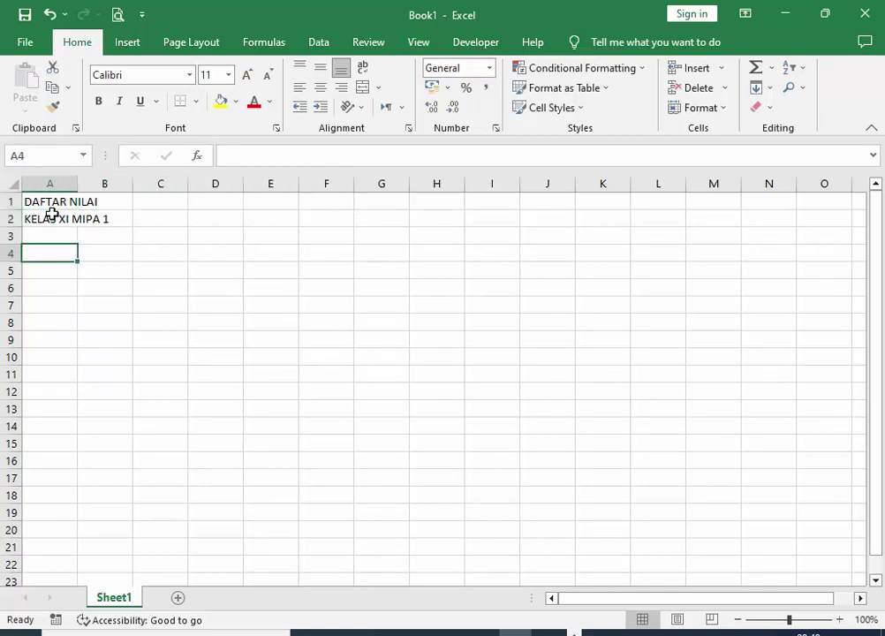
Enter the headers NO, NAMA SISWA and NILAI in A4:C4.
{"action": "type", "text": "NO"}
{"action": "key", "text": "Tab"}
{"action": "type", "text": "NAM"}
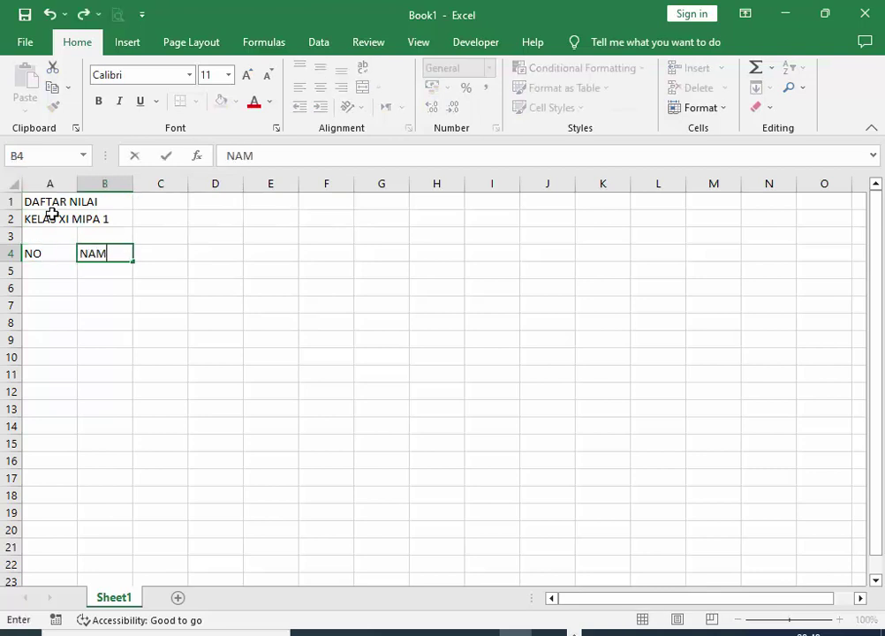
{"action": "type", "text": "A SISWA"}
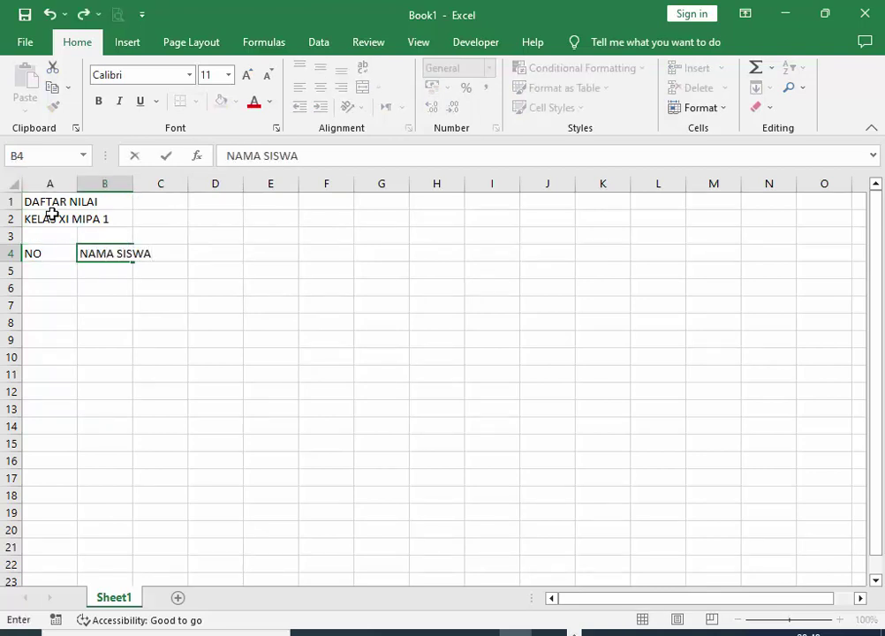
{"action": "key", "text": "Tab"}
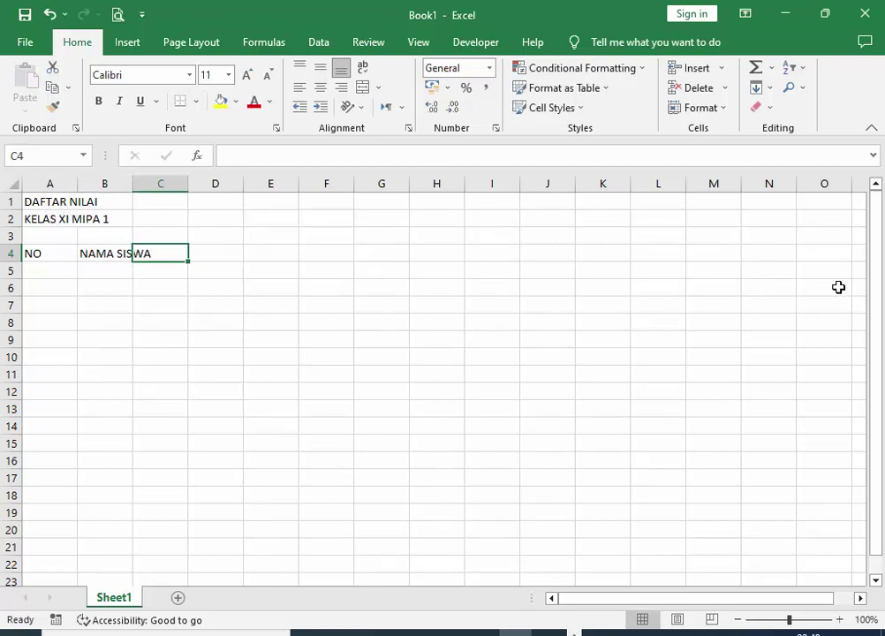
{"action": "type", "text": "NILAI"}
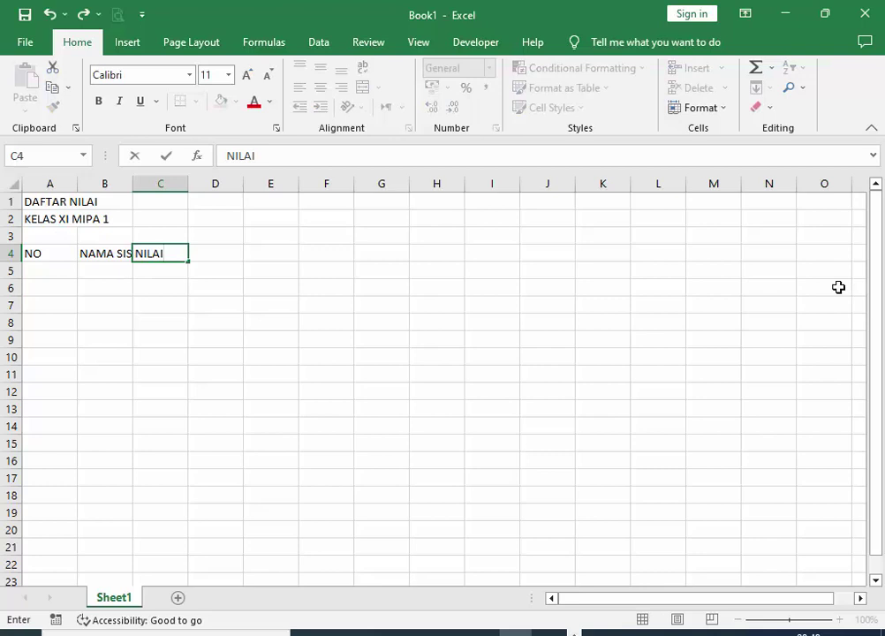
{"action": "key", "text": "Return"}
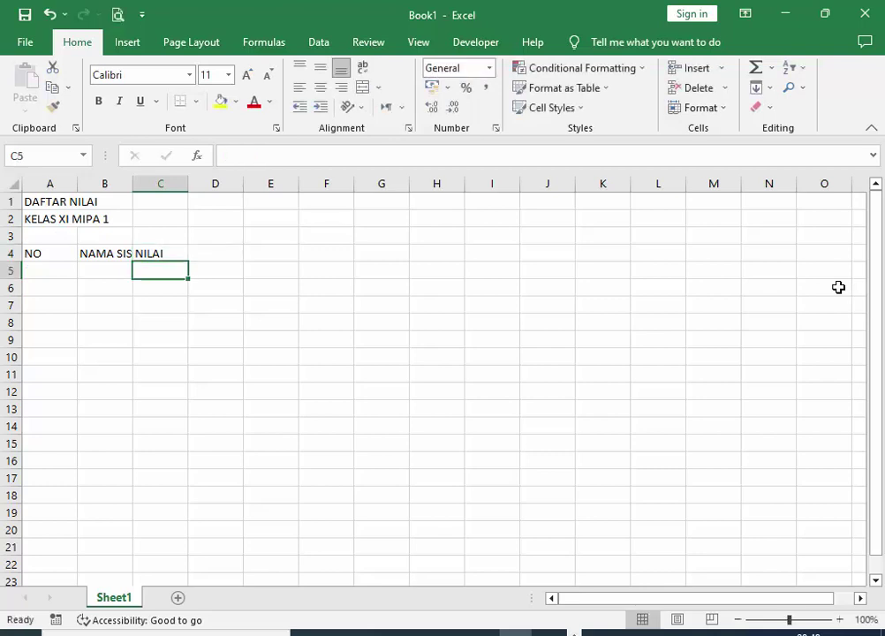
Enter the subject headings B INDO, MATEMATIKA, FISIKA and EKONOMI in C5:F5.
{"action": "type", "text": "B"}
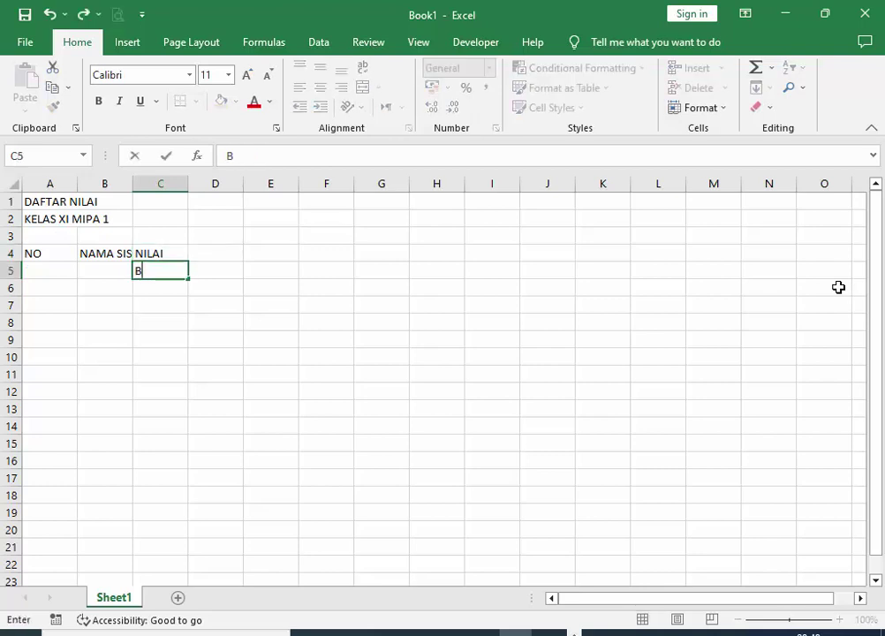
{"action": "type", "text": " INDO"}
{"action": "key", "text": "Tab"}
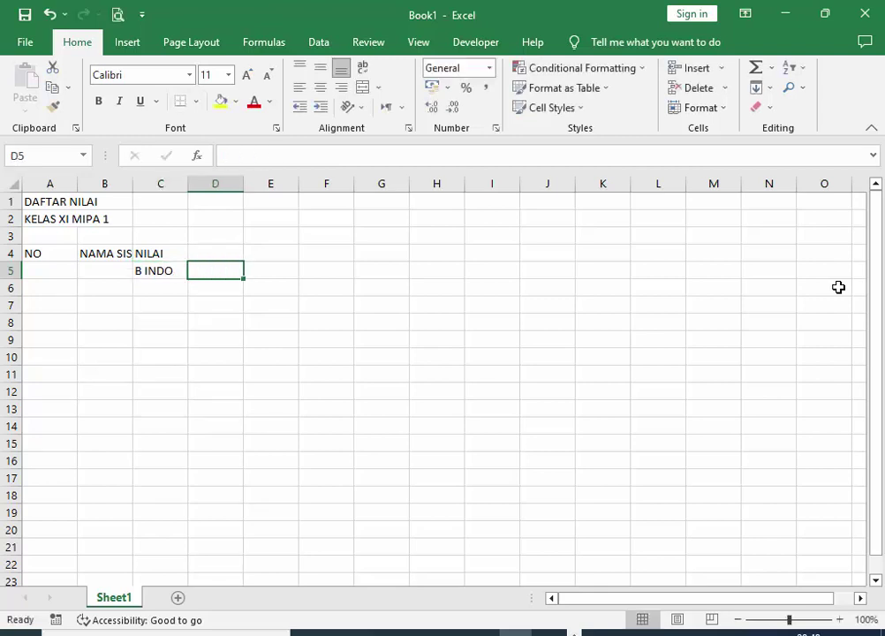
{"action": "type", "text": "MATEMATIKA"}
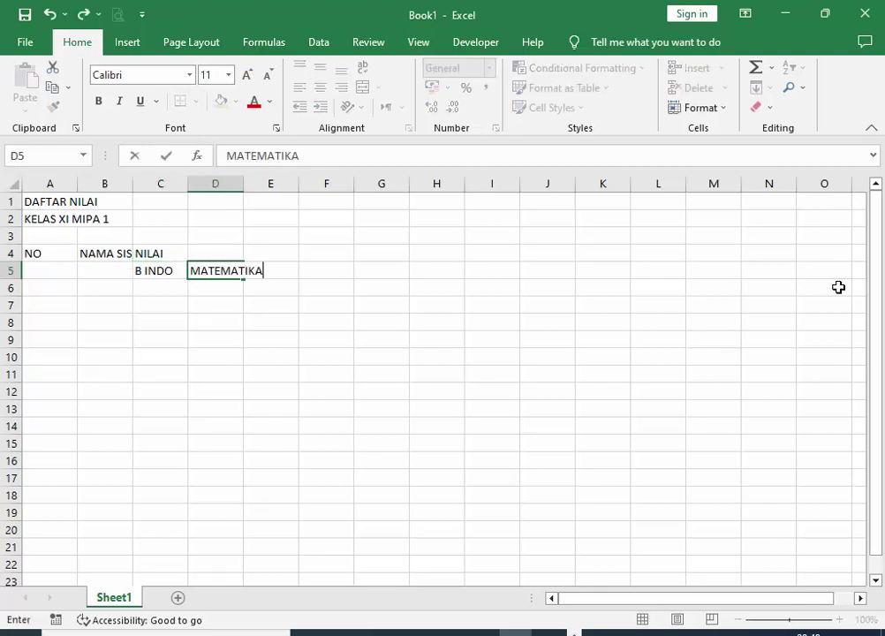
{"action": "key", "text": "Tab"}
{"action": "type", "text": "FIS"}
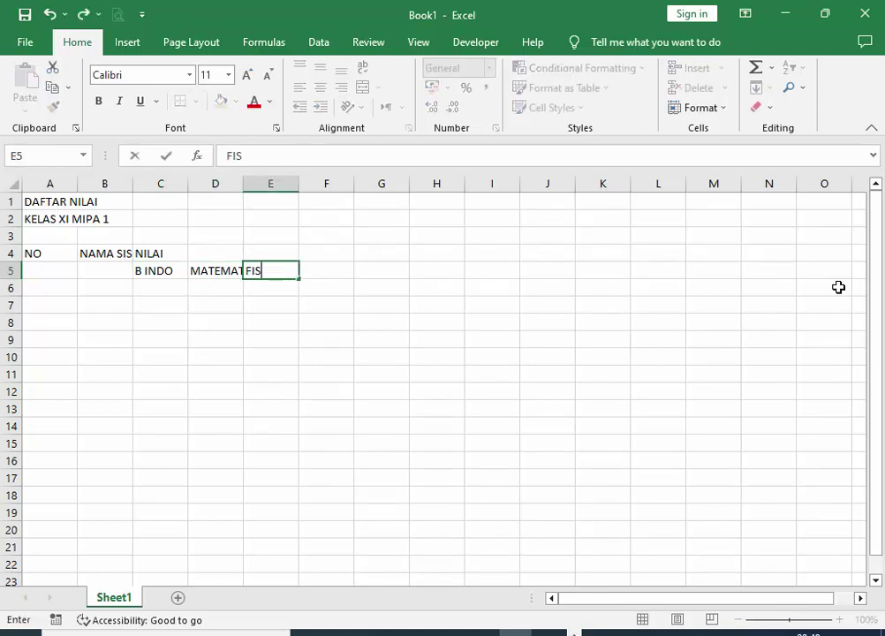
{"action": "type", "text": "IKA"}
{"action": "key", "text": "Tab"}
{"action": "type", "text": "EKO"}
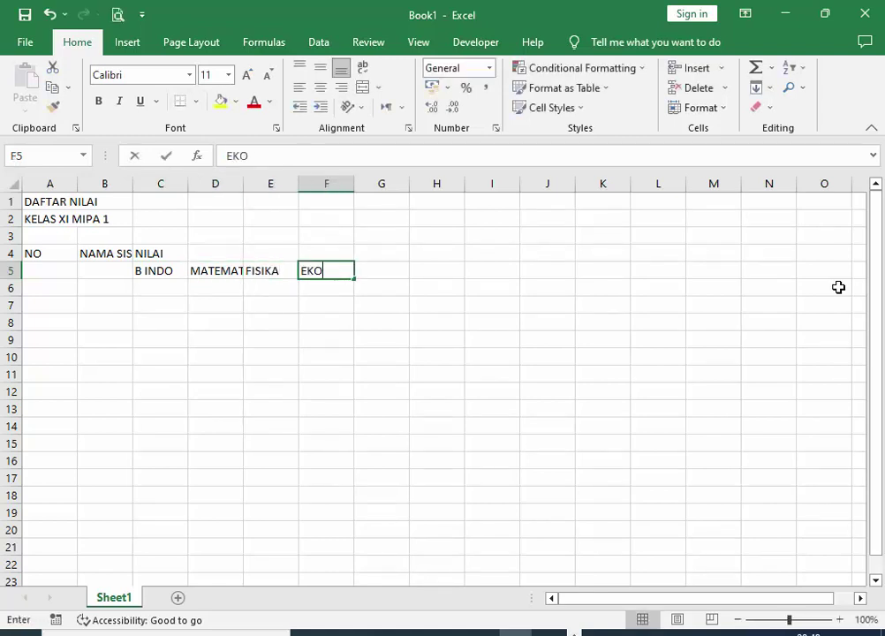
{"action": "type", "text": "NOMI"}
{"action": "key", "text": "Tab"}
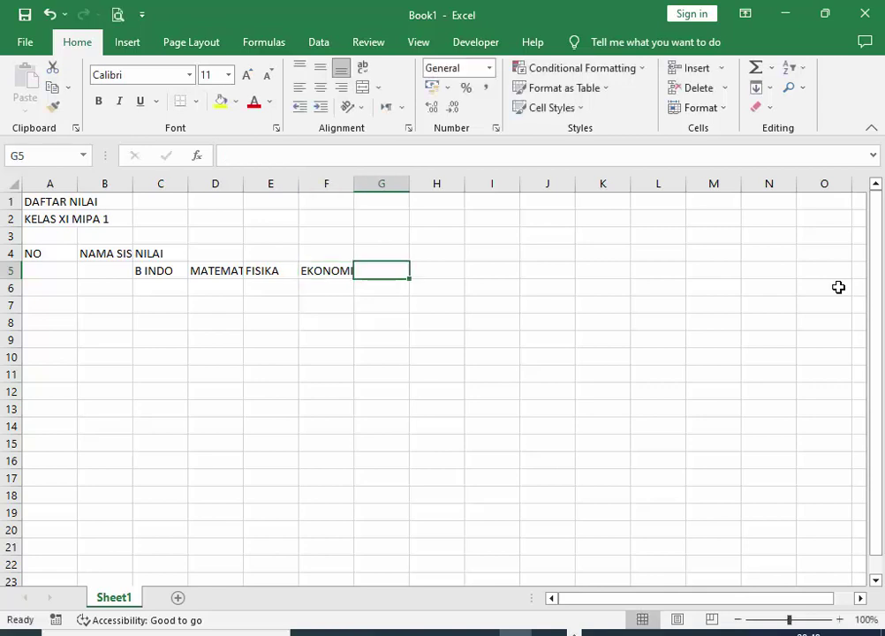
Add the JUMLAH header in G4.
{"action": "key", "text": "Up"}
{"action": "key", "text": "Left"}
{"action": "key", "text": "Left"}
{"action": "key", "text": "Left"}
{"action": "key", "text": "Left"}
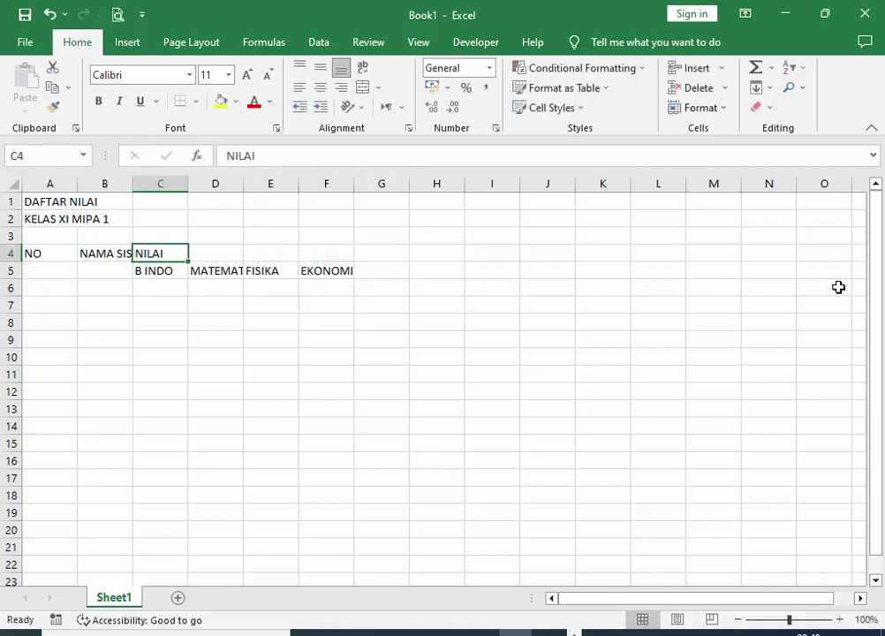
{"action": "key", "text": "Right"}
{"action": "key", "text": "Right"}
{"action": "key", "text": "Right"}
{"action": "key", "text": "Right"}
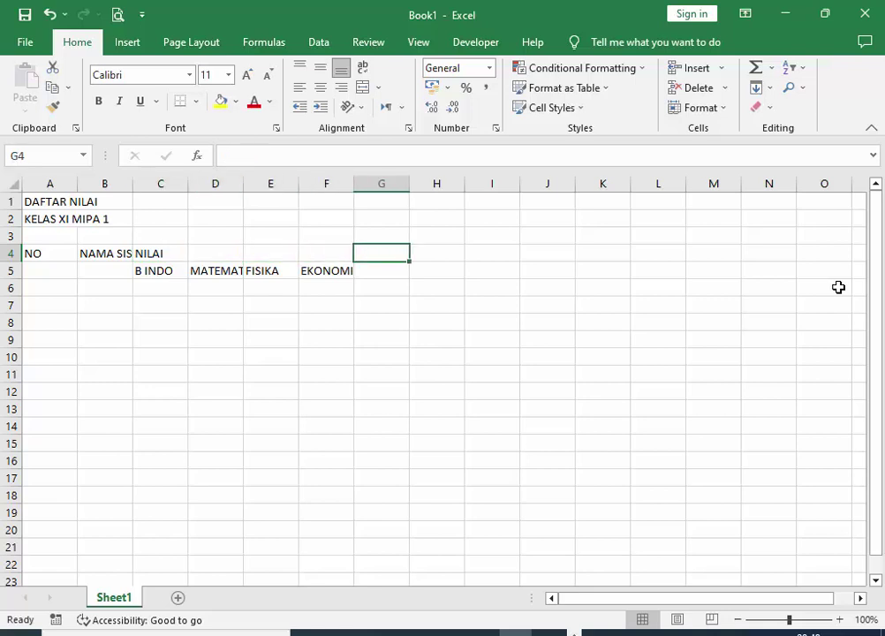
{"action": "key", "text": "Left"}
{"action": "key", "text": "Left"}
{"action": "key", "text": "Left"}
{"action": "key", "text": "Right"}
{"action": "key", "text": "Right"}
{"action": "key", "text": "Right"}
{"action": "key", "text": "Right"}
{"action": "type", "text": "JUM"}
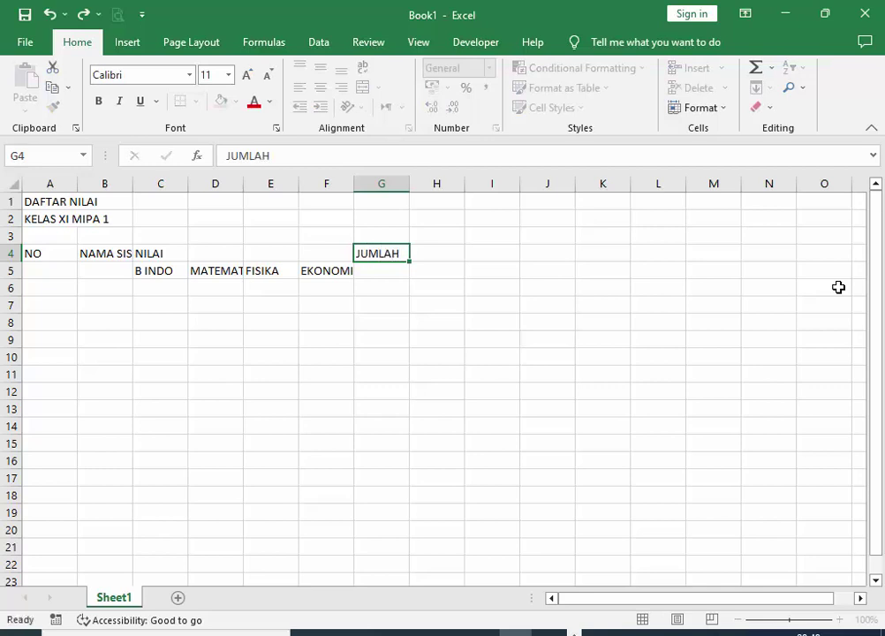
{"action": "key", "text": "Return"}
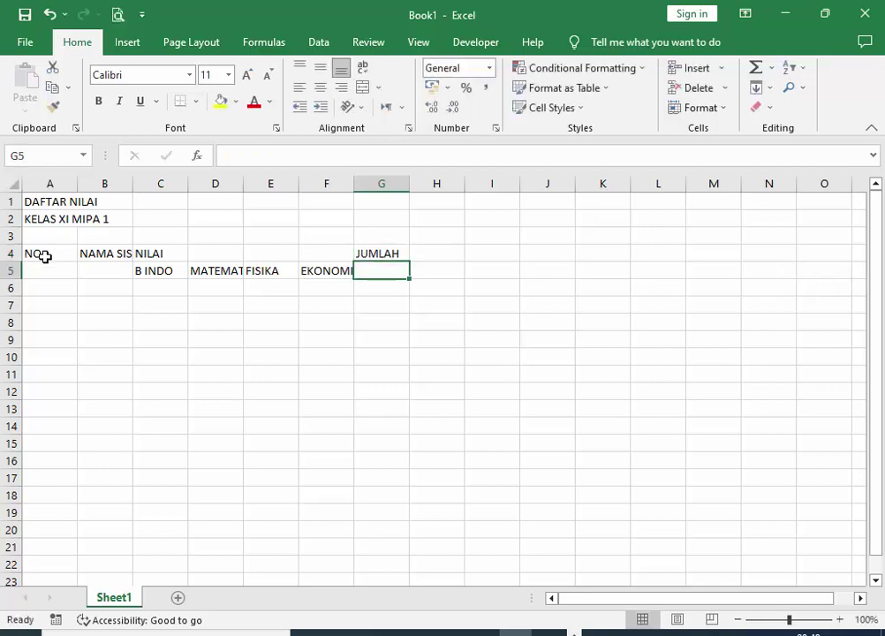
Apply All Borders to the table range A4:G20.
{"action": "mouse_move", "coordinate": [44, 256]}
{"action": "left_mouse_down"}
{"action": "mouse_move", "coordinate": [367, 502]}
{"action": "mouse_move", "coordinate": [365, 527]}
{"action": "left_mouse_up"}
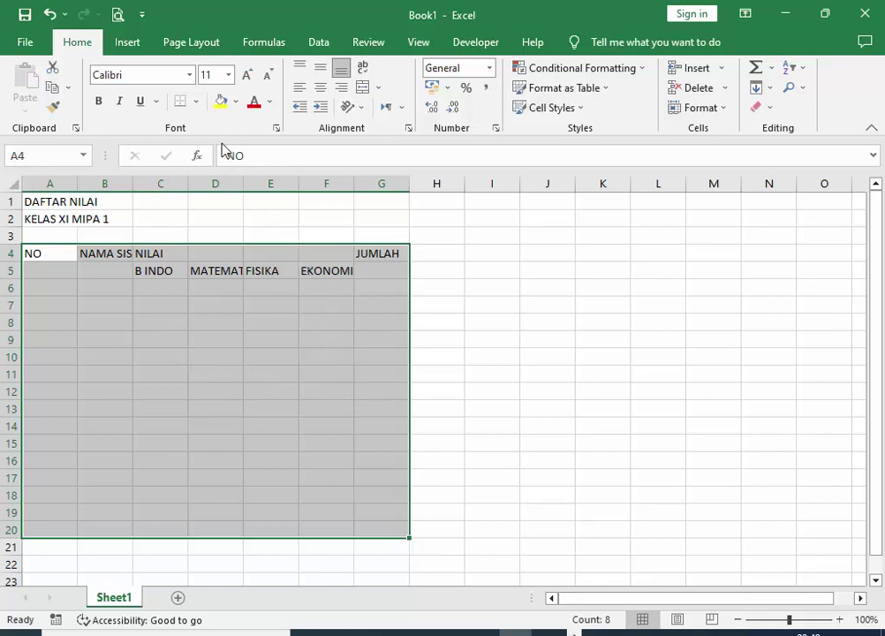
{"action": "left_click", "coordinate": [196, 102]}
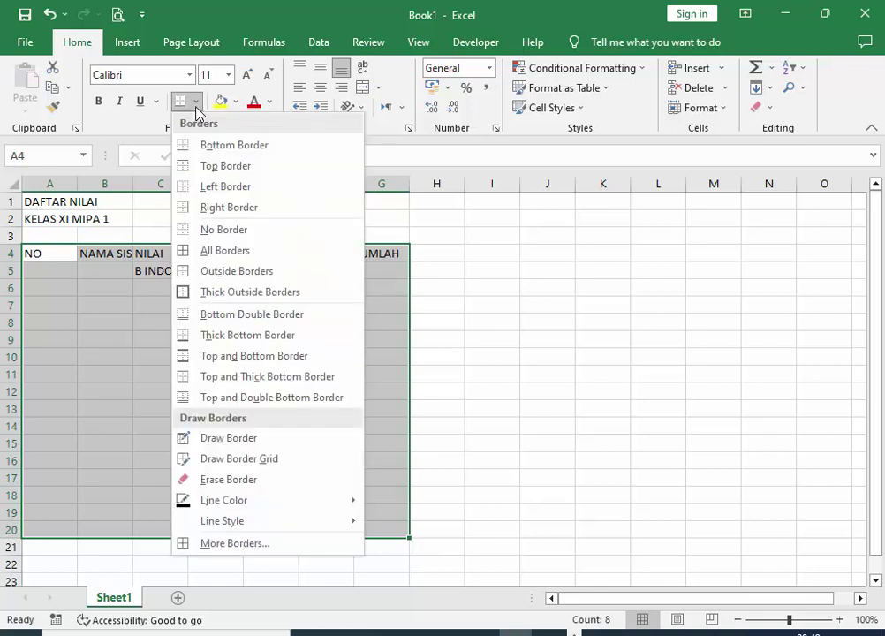
{"action": "left_click", "coordinate": [225, 251]}
{"action": "left_click", "coordinate": [475, 320]}
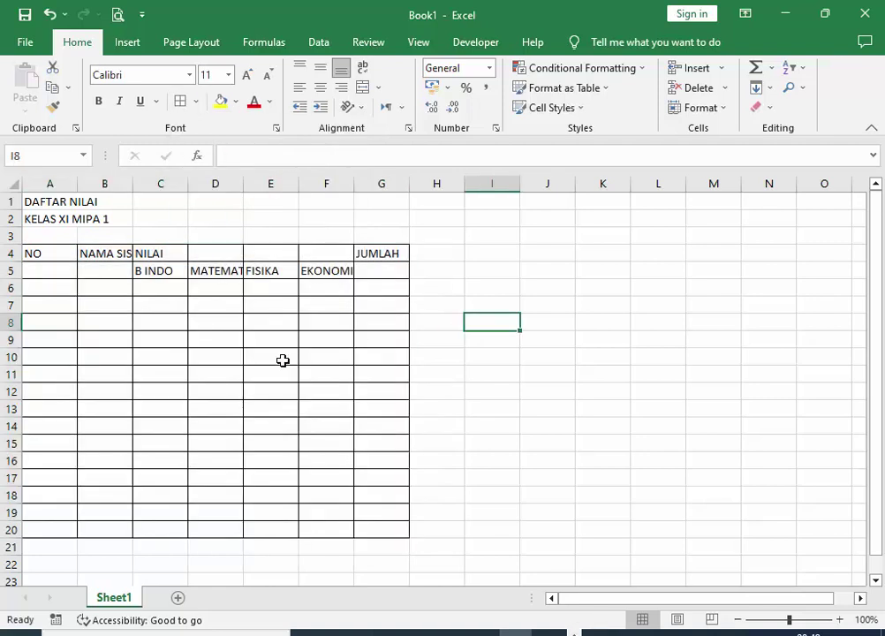
{"action": "left_click", "coordinate": [196, 420]}
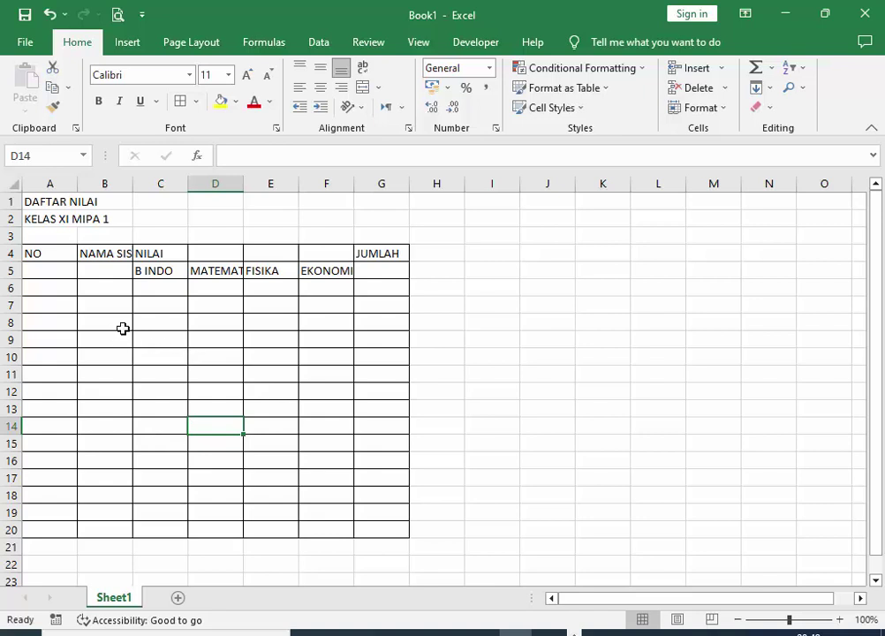
{"action": "left_click_drag", "start_coordinate": [150, 252], "coordinate": [332, 253]}
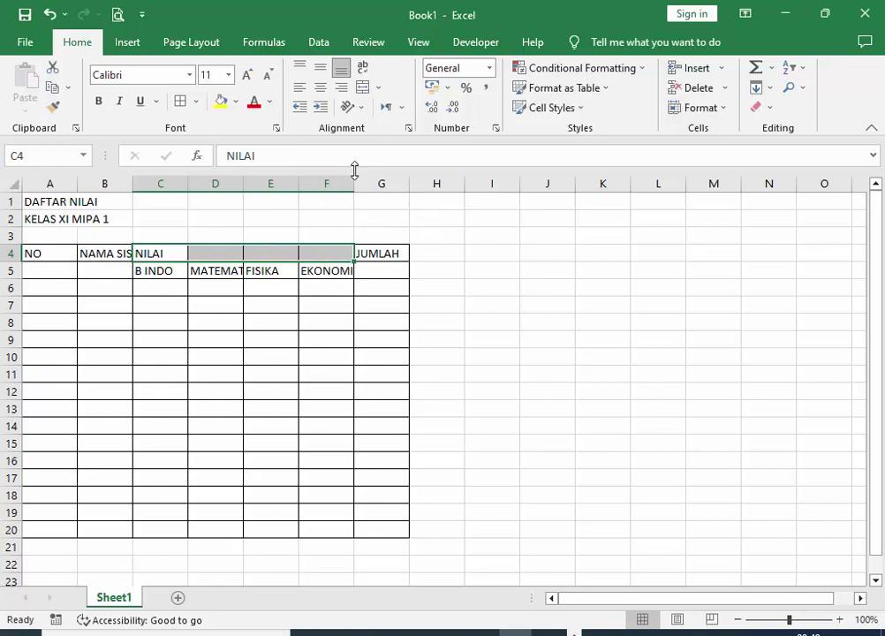
Merge and centre NILAI across C4:F4 and NO across A4:A5, middle-aligned.
{"action": "left_click", "coordinate": [363, 88]}
{"action": "left_click", "coordinate": [308, 357]}
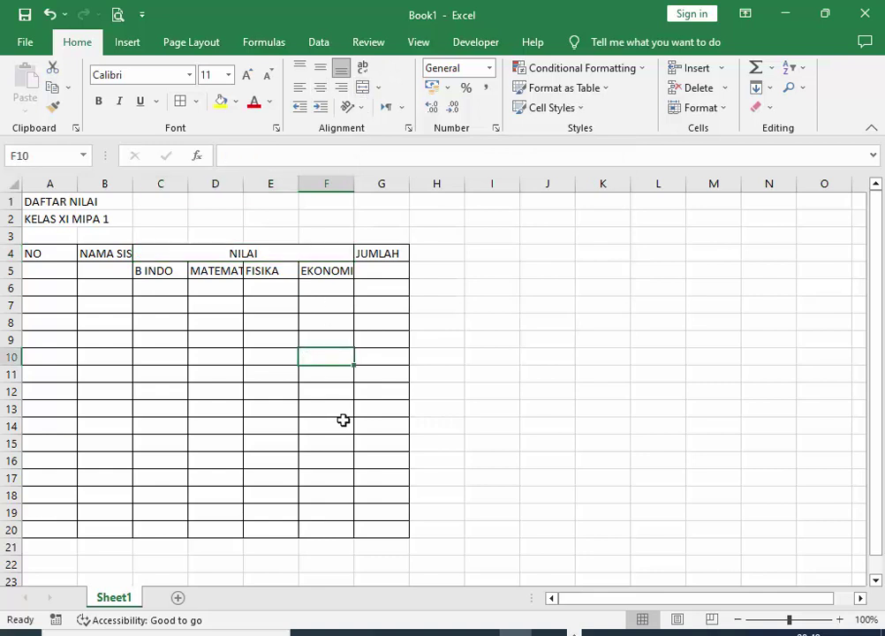
{"action": "left_click", "coordinate": [54, 256]}
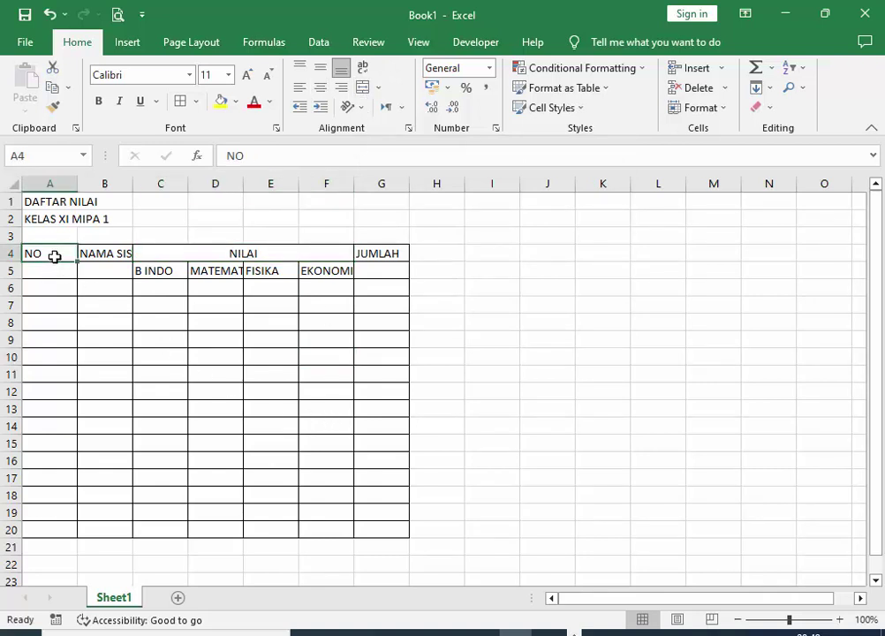
{"action": "left_click_drag", "start_coordinate": [54, 256], "coordinate": [55, 271]}
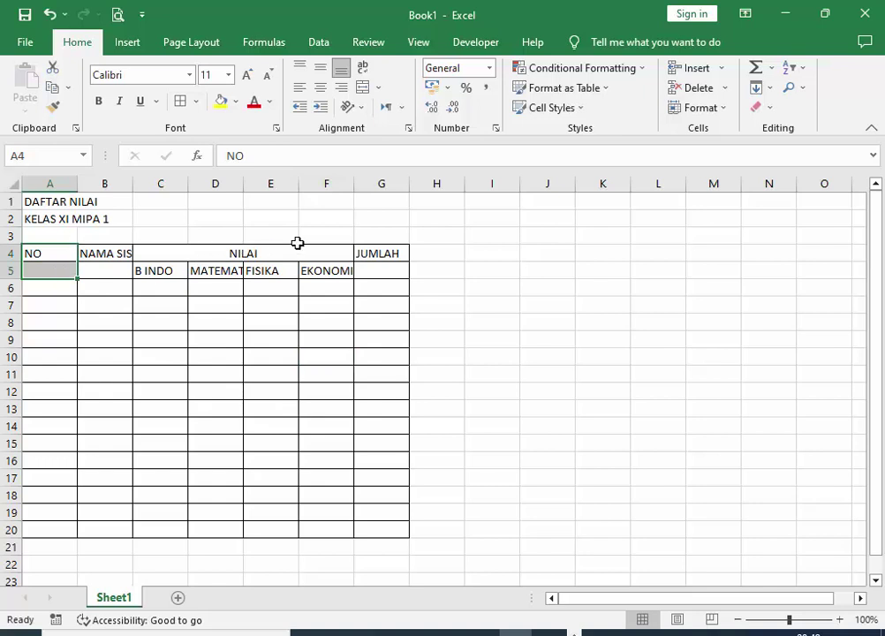
{"action": "left_click", "coordinate": [361, 90]}
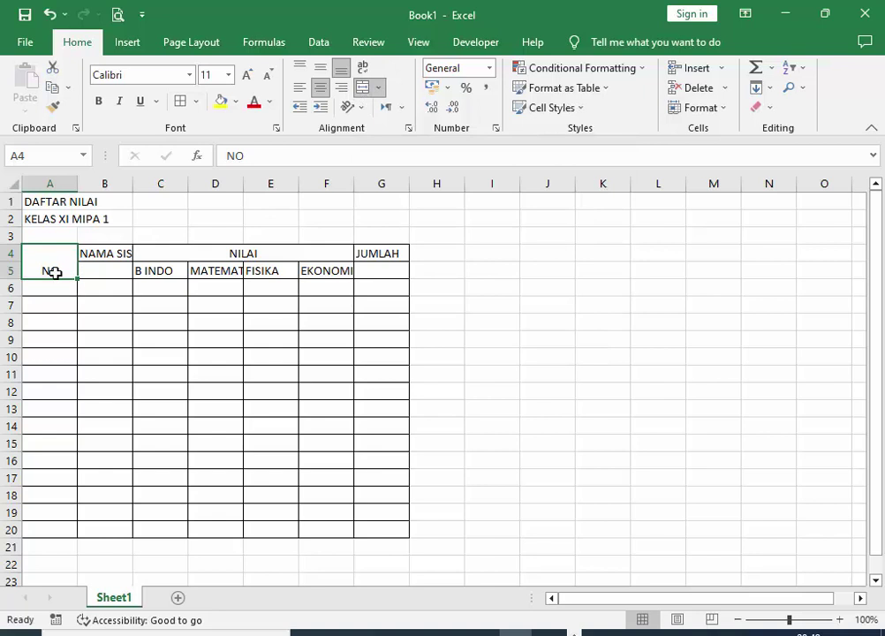
{"action": "left_click", "coordinate": [320, 67]}
Merge NAMA SISWA across B4:B5, middle-aligned, and widen column B to fit it.
{"action": "left_click_drag", "start_coordinate": [104, 255], "coordinate": [104, 270]}
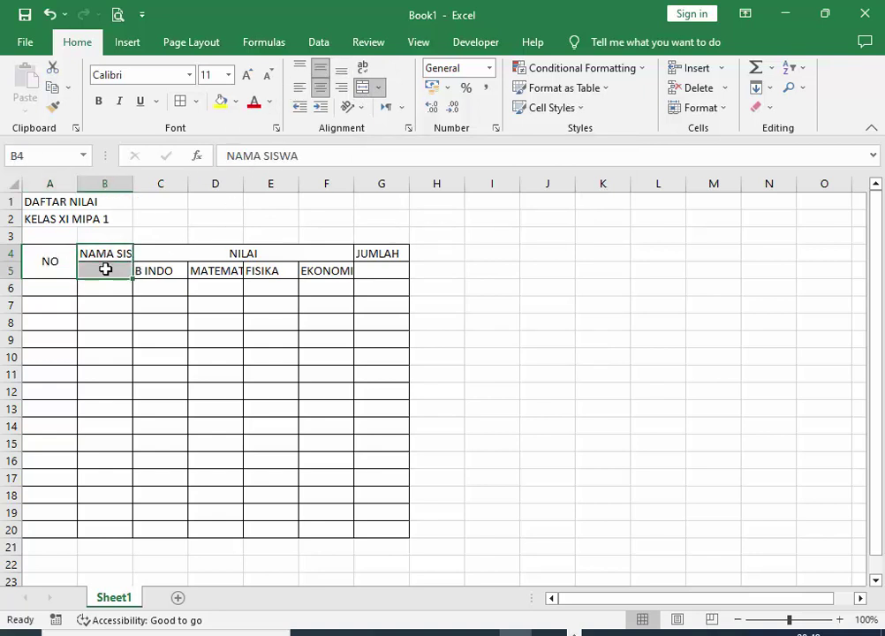
{"action": "left_click", "coordinate": [362, 87]}
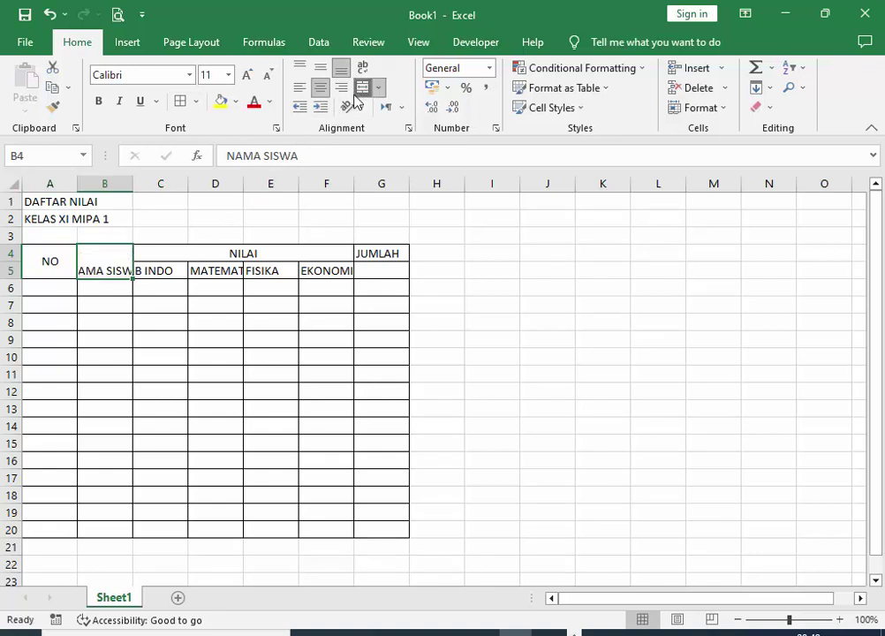
{"action": "left_click", "coordinate": [320, 67]}
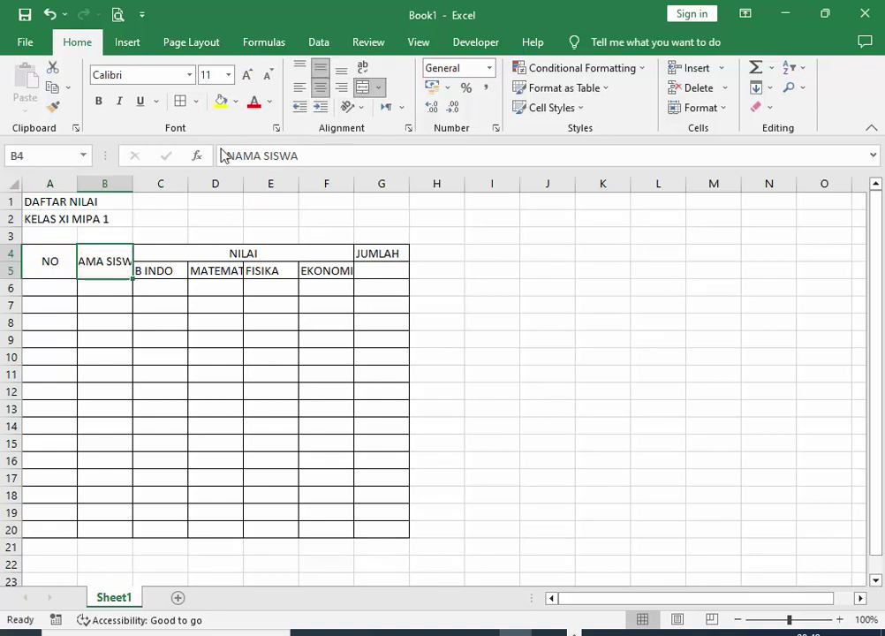
{"action": "mouse_move", "coordinate": [129, 182]}
{"action": "left_mouse_down"}
{"action": "mouse_move", "coordinate": [202, 186]}
{"action": "mouse_move", "coordinate": [194, 185]}
{"action": "left_mouse_up"}
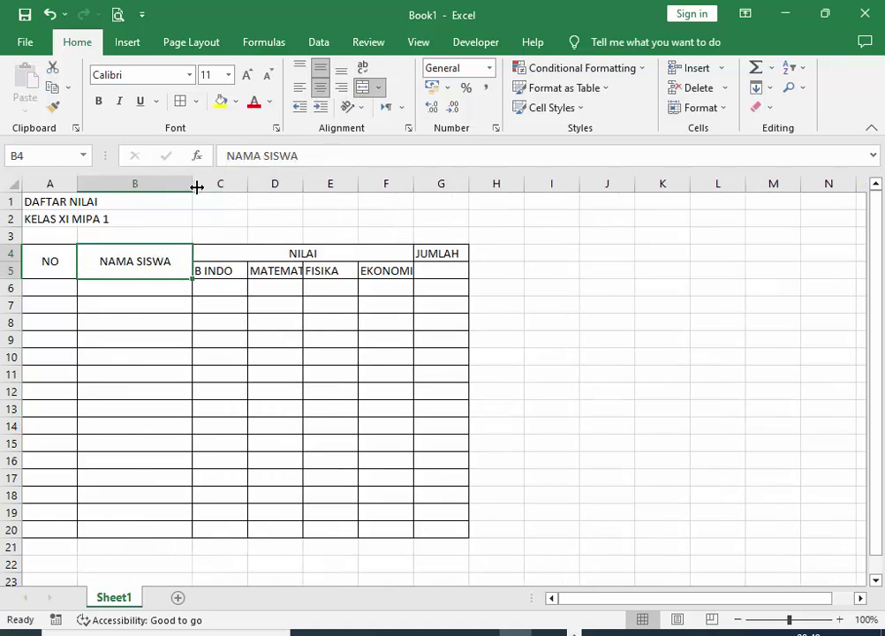
{"action": "left_click", "coordinate": [442, 256]}
Copy the NAMA SISWA heading format onto G4:G5 for JUMLAH with Format Painter.
{"action": "left_click_drag", "start_coordinate": [442, 256], "coordinate": [443, 273]}
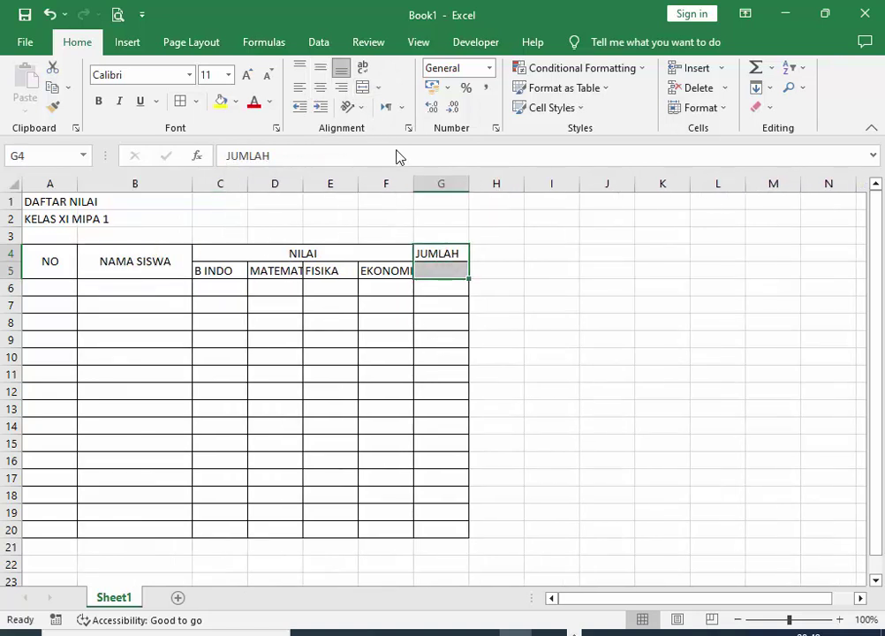
{"action": "left_click", "coordinate": [527, 237]}
{"action": "left_click", "coordinate": [126, 264]}
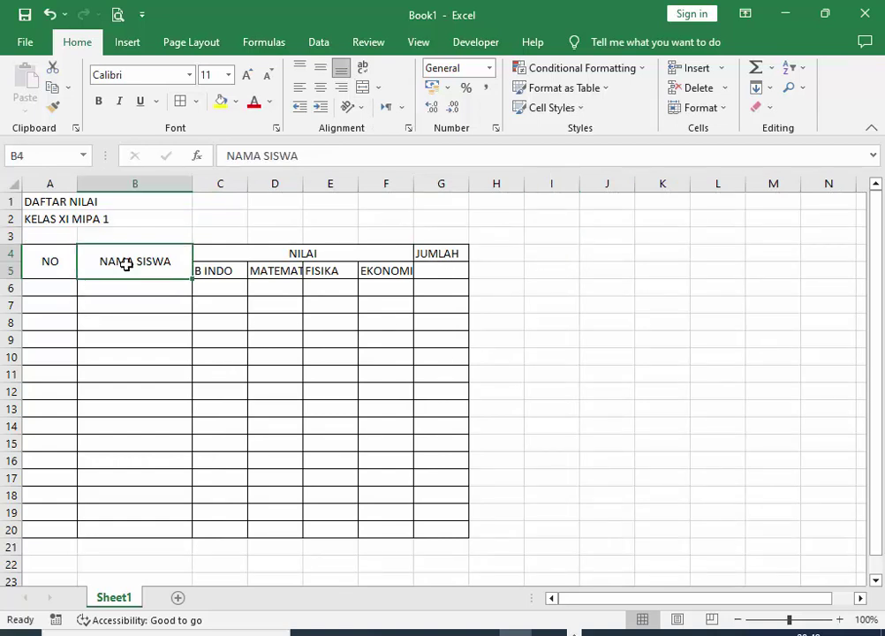
{"action": "left_click", "coordinate": [53, 107]}
{"action": "left_click", "coordinate": [441, 253]}
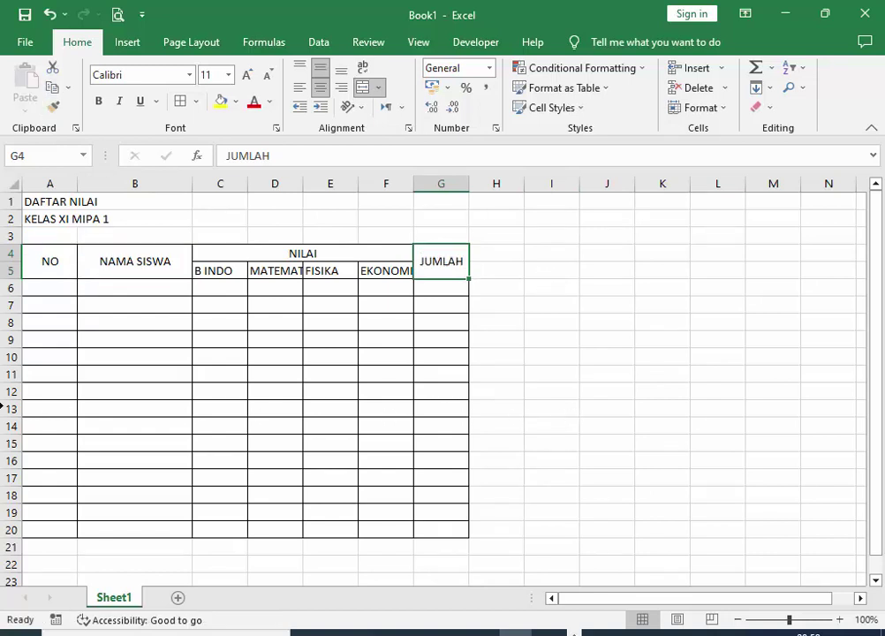
Make the two-row header block A4:G5 bold.
{"action": "left_click_drag", "start_coordinate": [48, 261], "coordinate": [425, 262]}
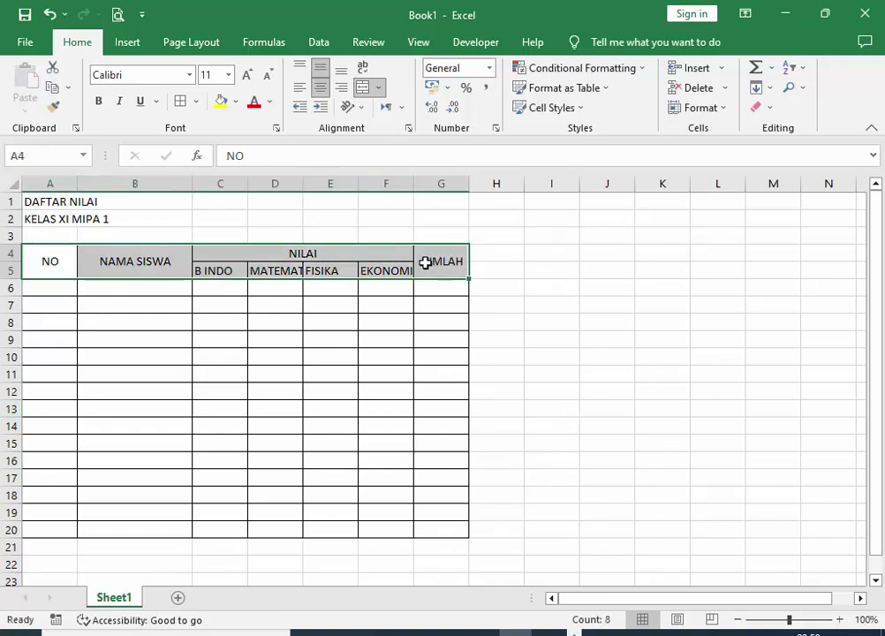
{"action": "left_click", "coordinate": [99, 102]}
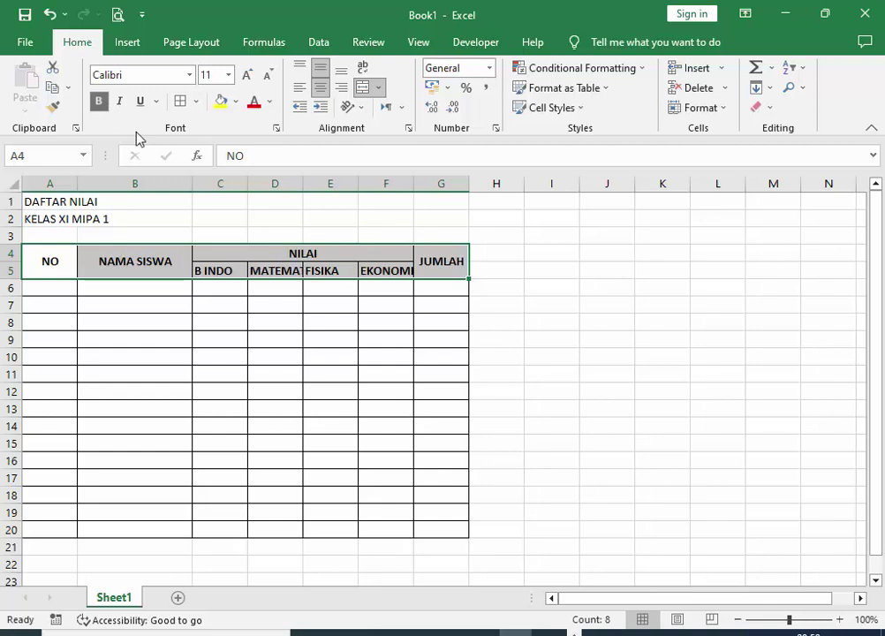
{"action": "left_click", "coordinate": [610, 301]}
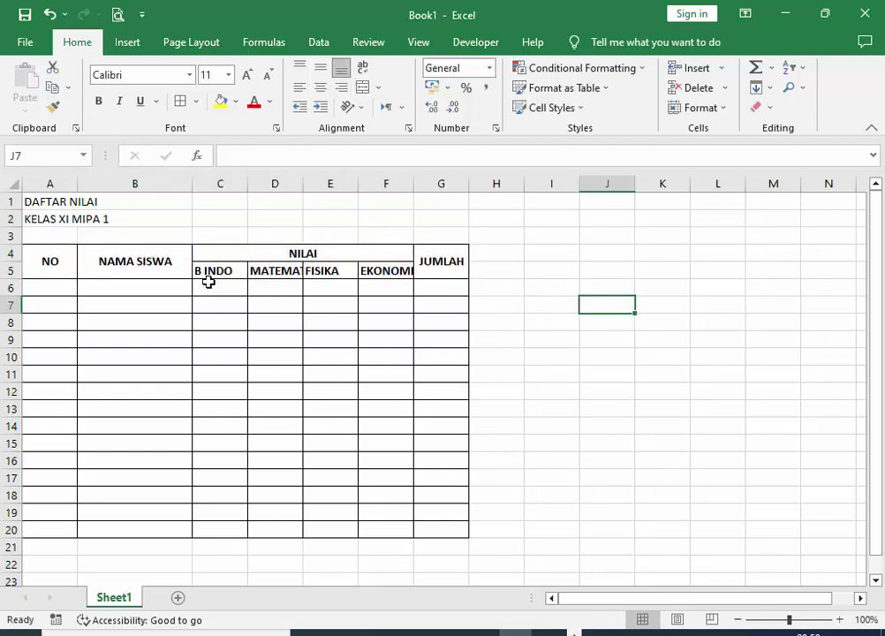
{"action": "left_click_drag", "start_coordinate": [211, 274], "coordinate": [398, 271]}
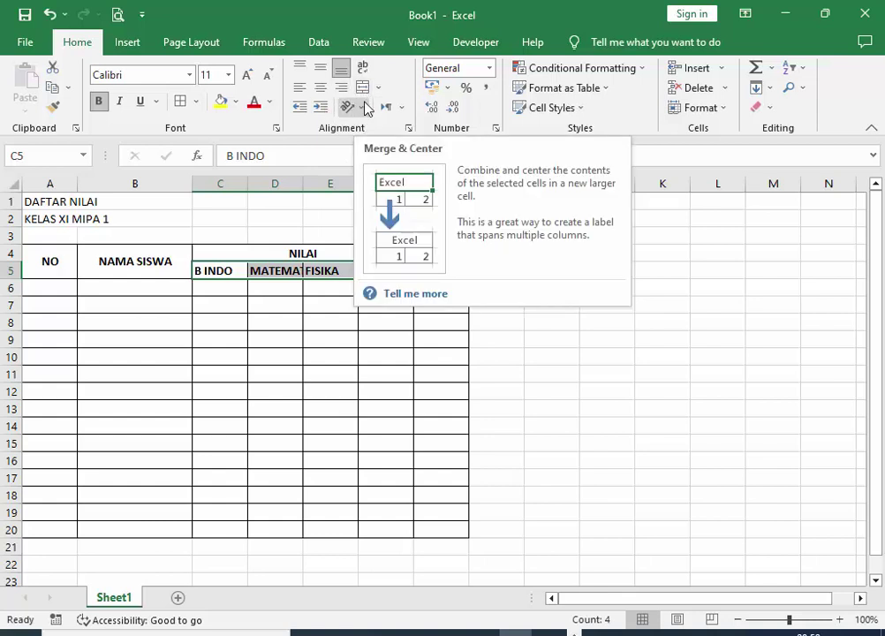
Undo an accidental merge of C5:F5 to restore the four separate subject headings.
{"action": "left_click", "coordinate": [362, 87]}
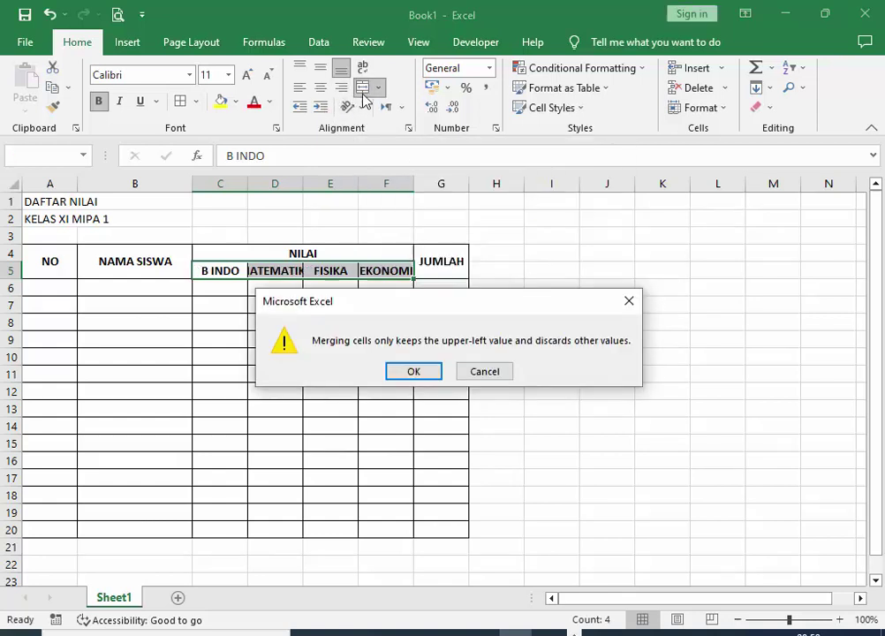
{"action": "left_click", "coordinate": [413, 372]}
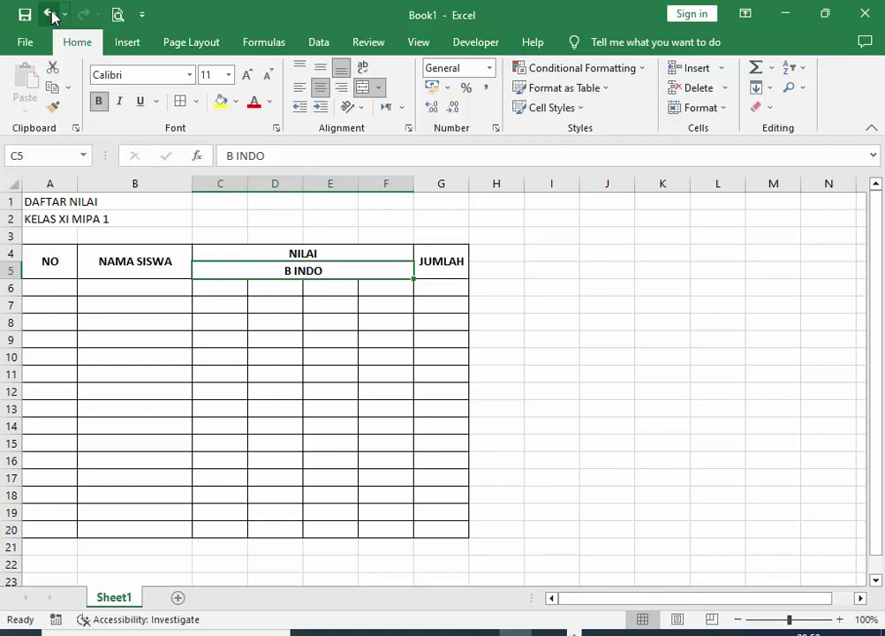
{"action": "key", "text": "Delete"}
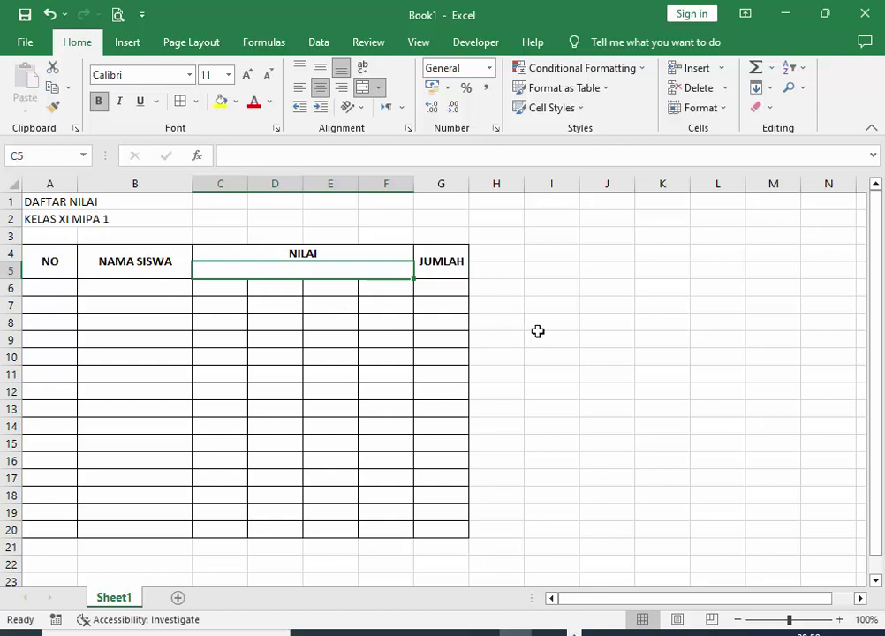
{"action": "key", "text": "ctrl+z"}
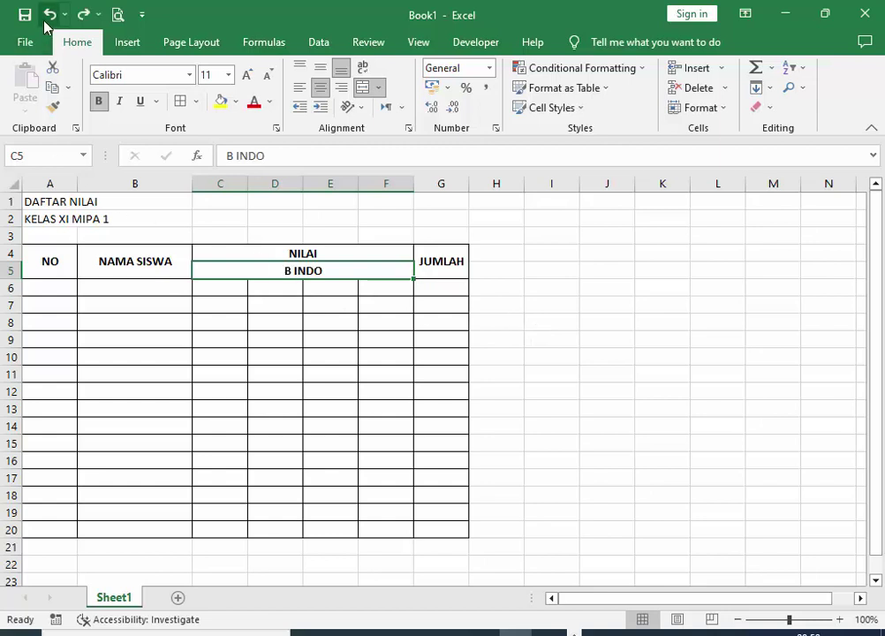
{"action": "left_click", "coordinate": [47, 18]}
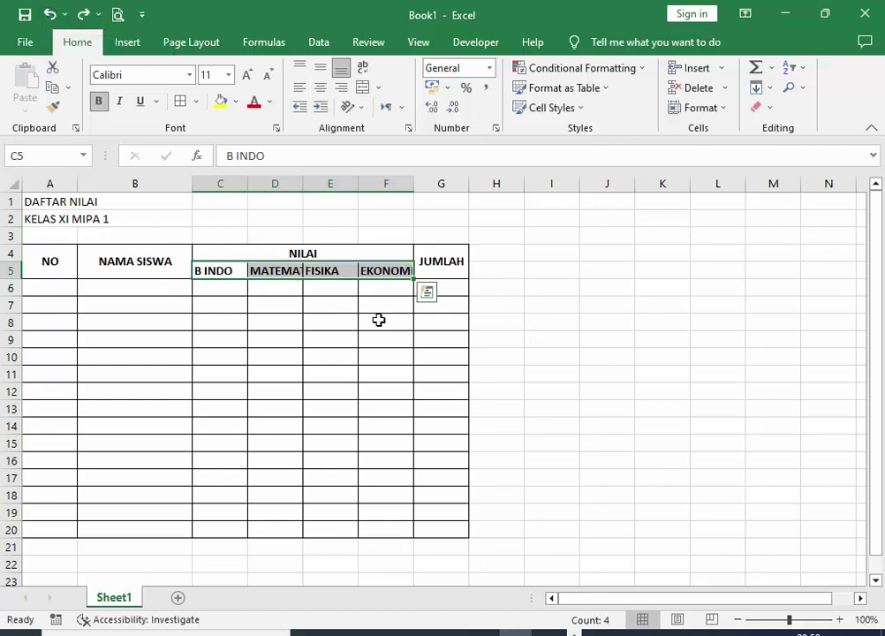
Centre the subject headings in C5:F5 and widen column D for MATEMATIKA.
{"action": "left_click", "coordinate": [318, 88]}
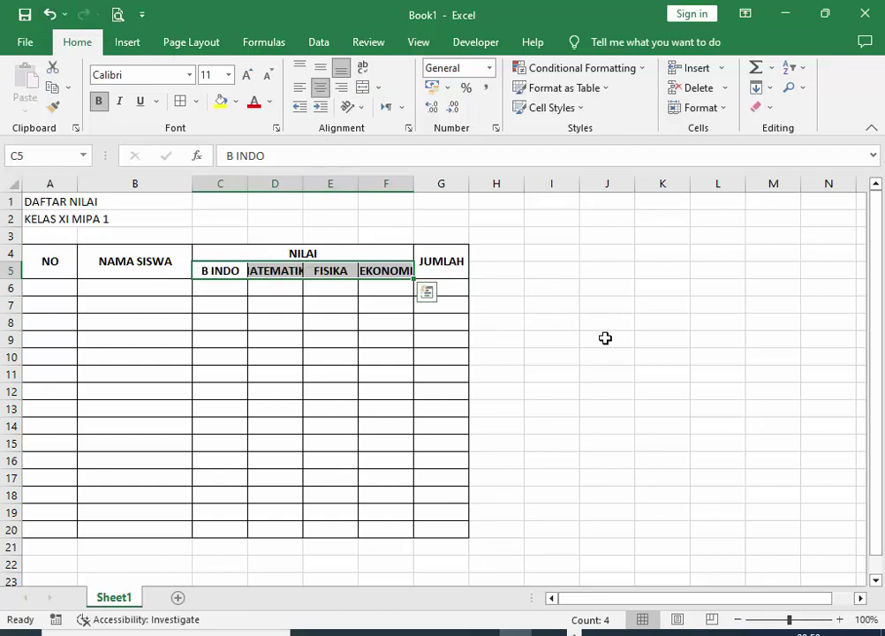
{"action": "left_click", "coordinate": [657, 356]}
{"action": "left_click_drag", "start_coordinate": [303, 183], "coordinate": [318, 185]}
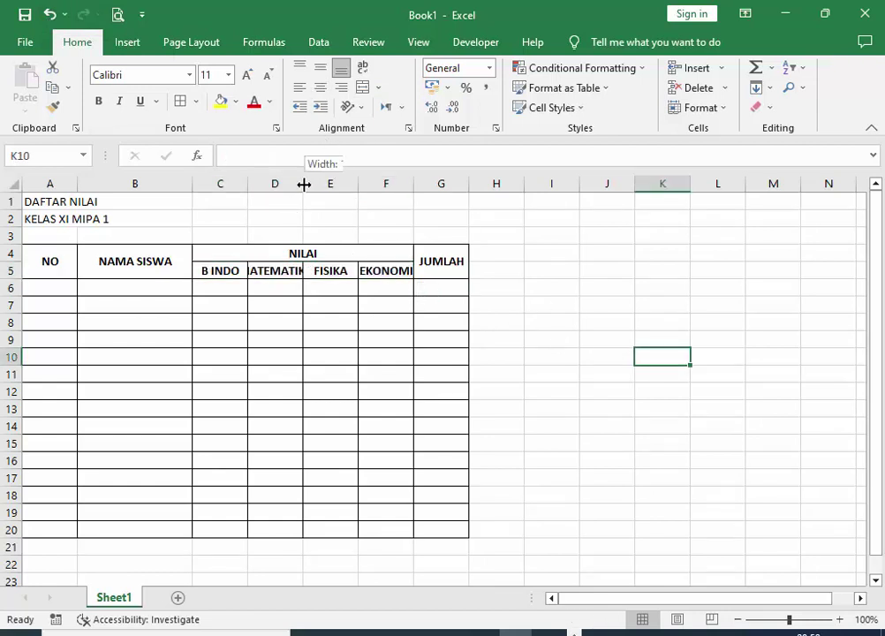
Widen columns C–F equally and column G, and narrow the NO column A.
{"action": "left_click", "coordinate": [295, 339]}
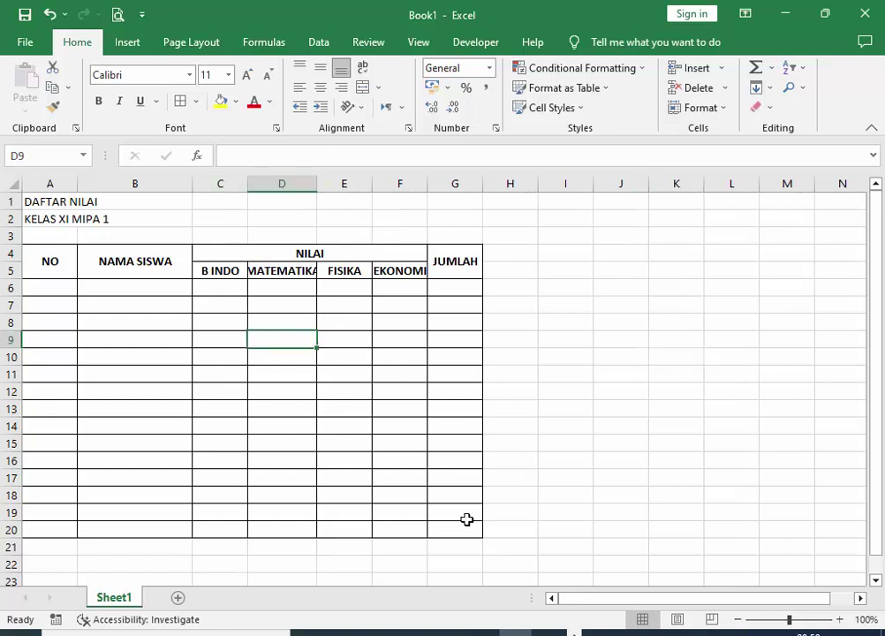
{"action": "left_click_drag", "start_coordinate": [227, 181], "coordinate": [395, 211]}
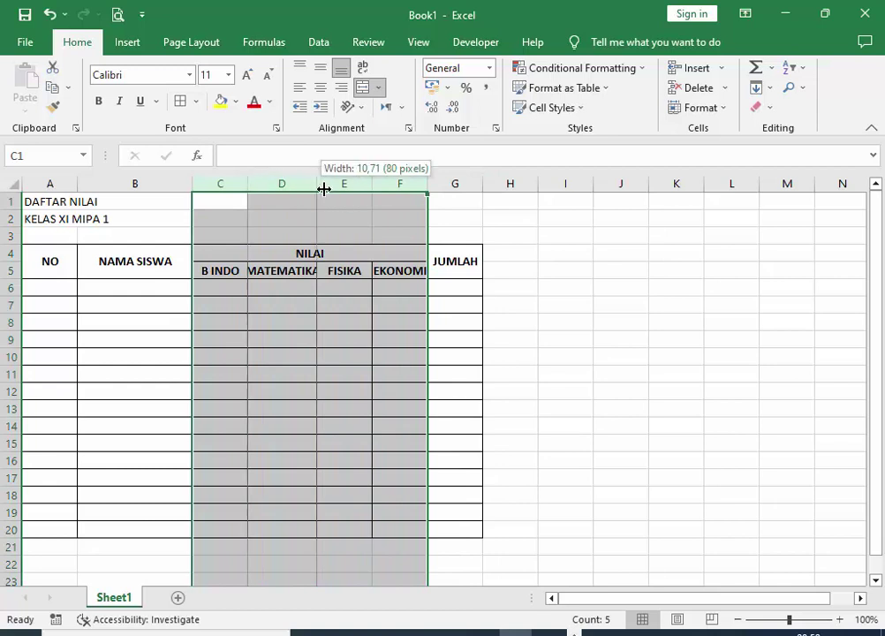
{"action": "left_click_drag", "start_coordinate": [319, 188], "coordinate": [327, 187]}
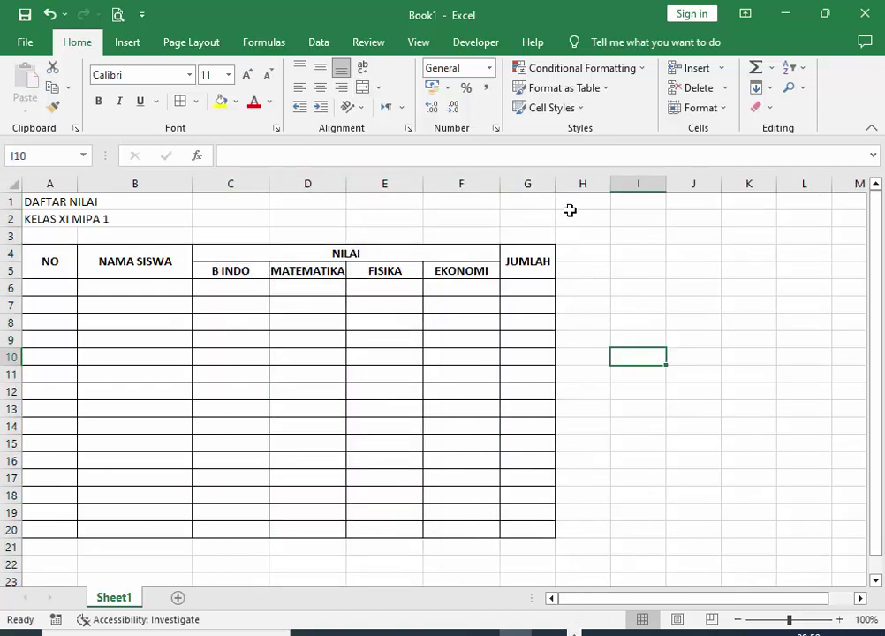
{"action": "left_click_drag", "start_coordinate": [552, 190], "coordinate": [616, 190]}
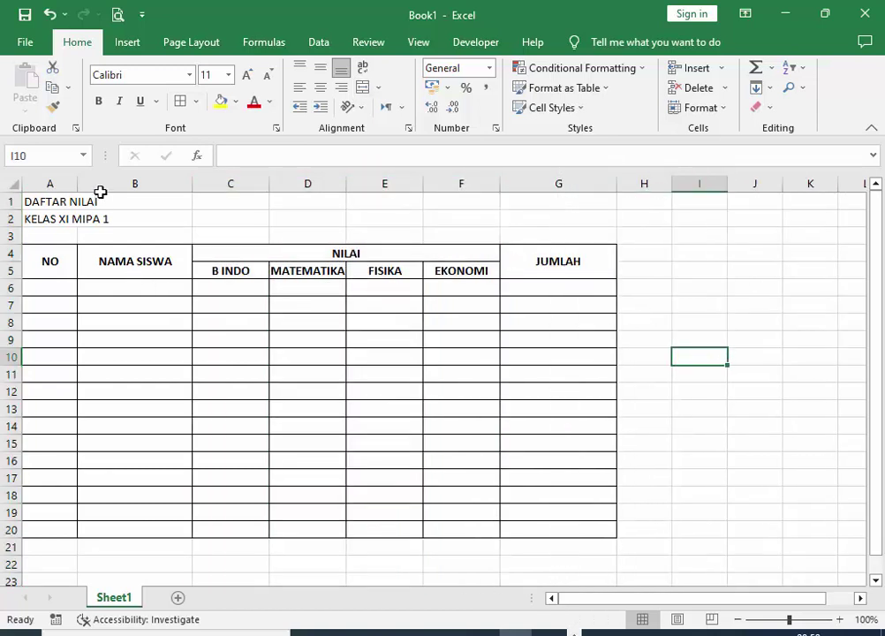
{"action": "left_click_drag", "start_coordinate": [77, 183], "coordinate": [54, 184]}
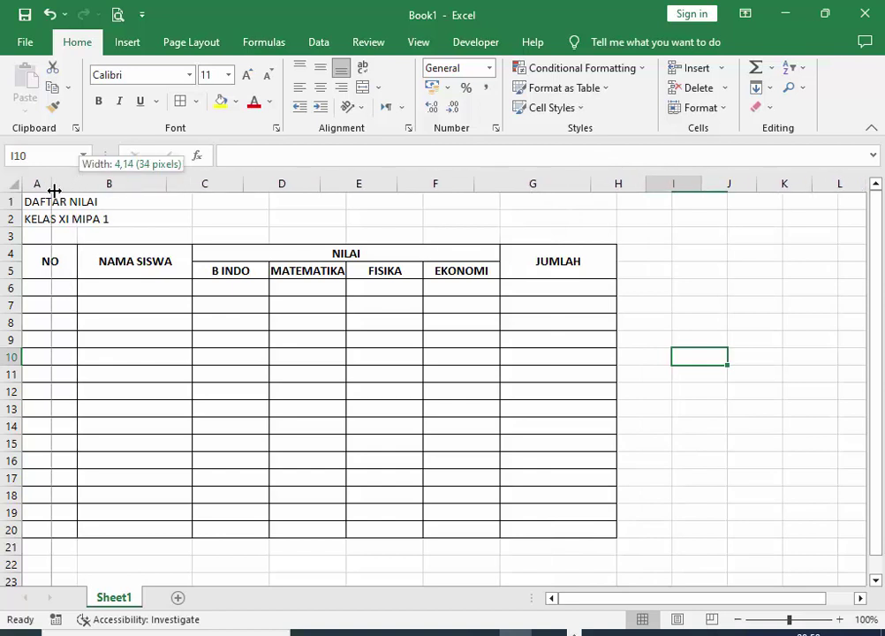
{"action": "left_click", "coordinate": [717, 426]}
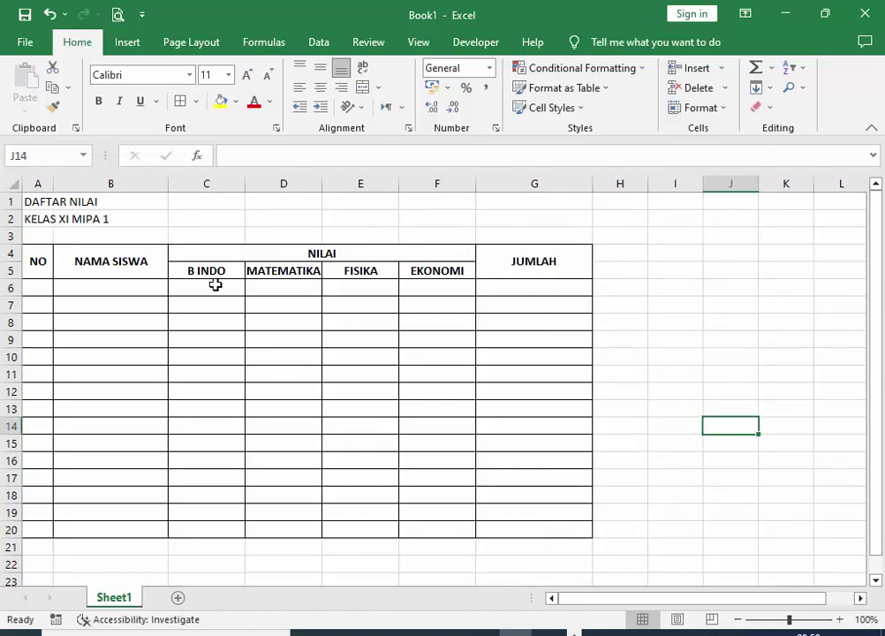
{"action": "left_click", "coordinate": [33, 203]}
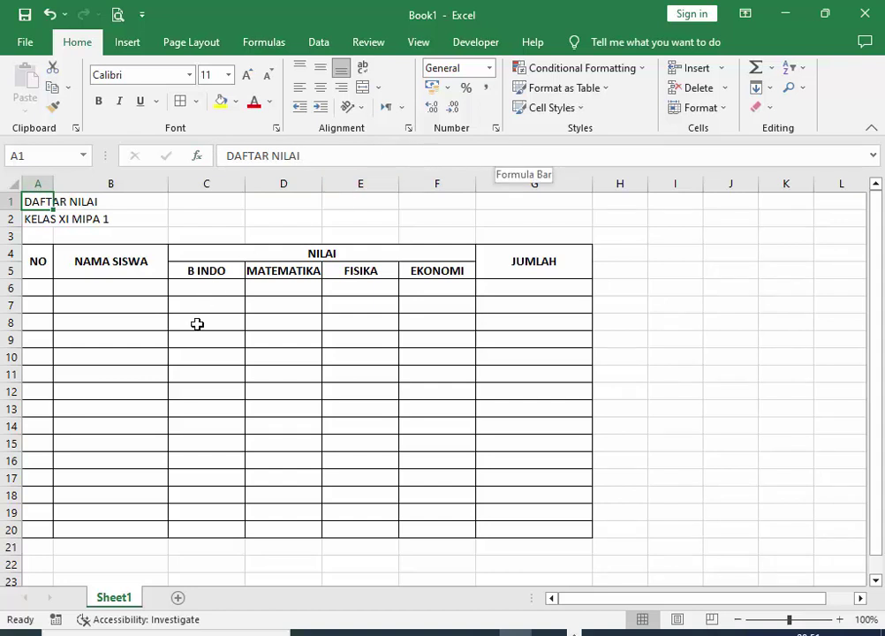
{"action": "left_click", "coordinate": [194, 372]}
{"action": "left_click", "coordinate": [32, 199]}
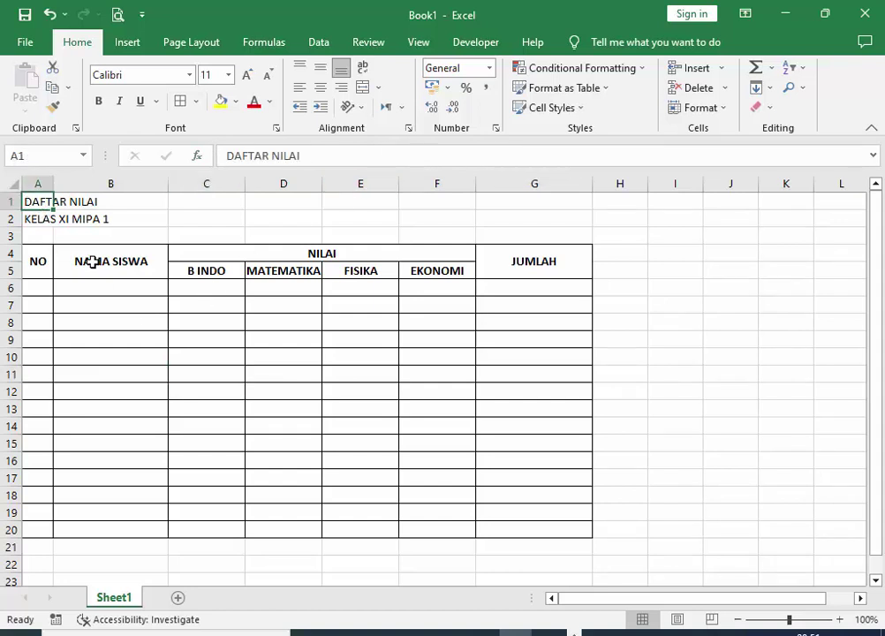
{"action": "left_click", "coordinate": [222, 155]}
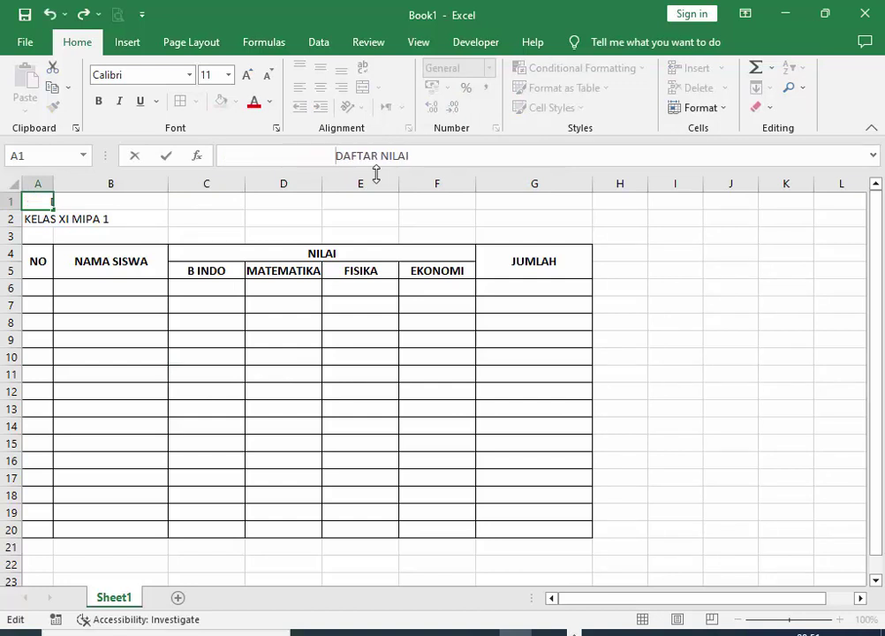
{"action": "key", "text": "Return"}
{"action": "key", "text": "Up"}
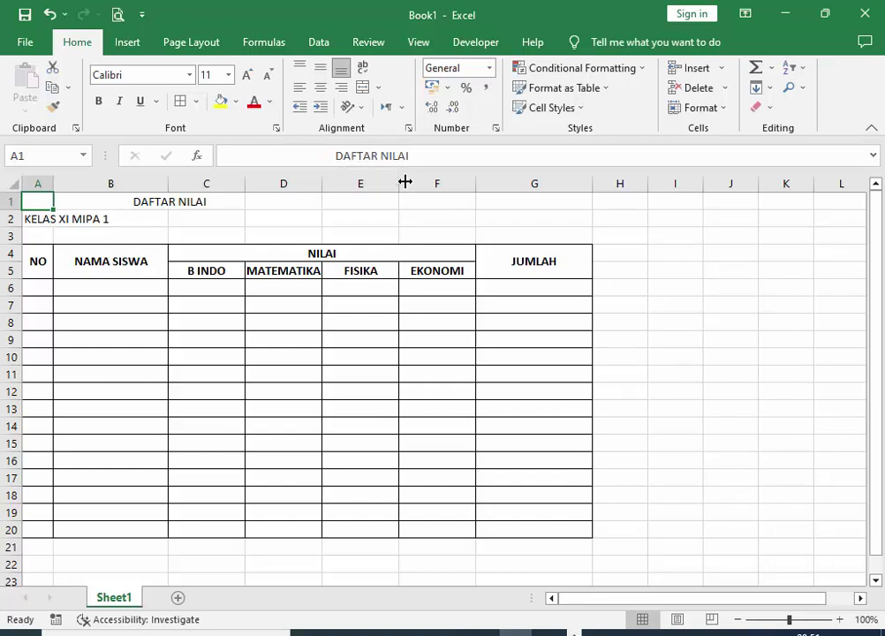
{"action": "type", "text": "D"}
{"action": "type", "text": "DAF"}
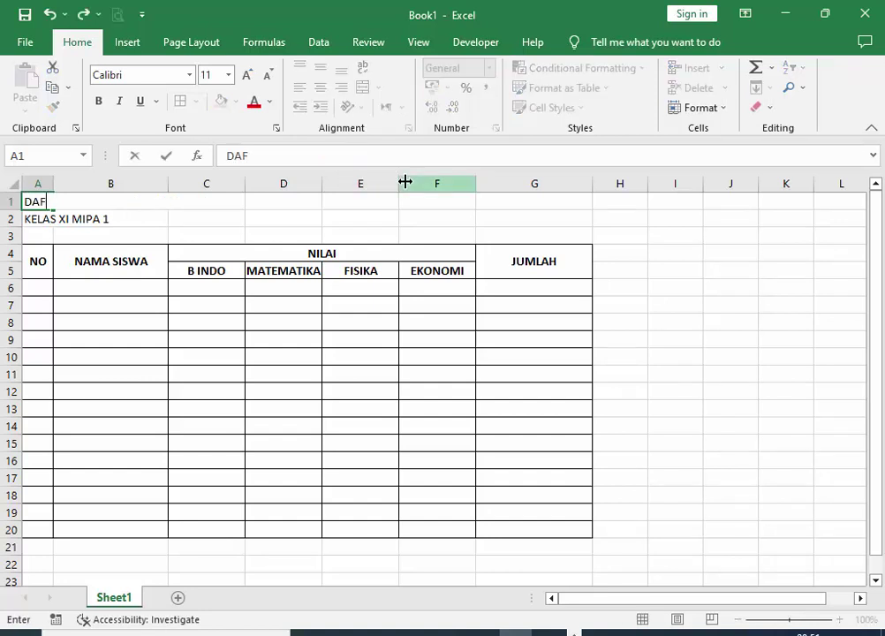
{"action": "key", "text": "Return"}
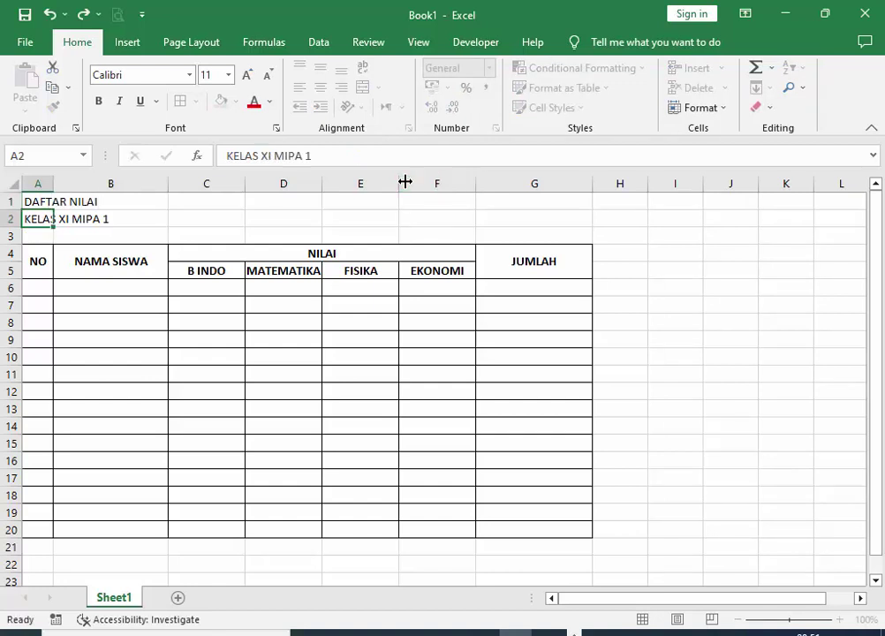
Merge and centre the titles across A–G, bold at 14 pt, for both DAFTAR NILAI and KELAS XI MIPA 1.
{"action": "mouse_move", "coordinate": [28, 200]}
{"action": "left_mouse_down"}
{"action": "mouse_move", "coordinate": [565, 210]}
{"action": "mouse_move", "coordinate": [570, 200]}
{"action": "left_mouse_up"}
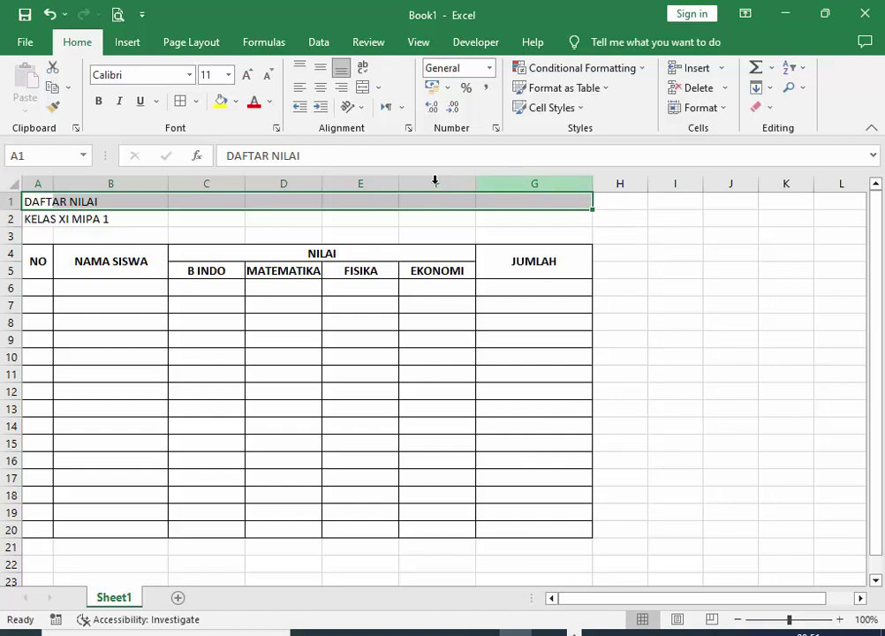
{"action": "left_click", "coordinate": [361, 87]}
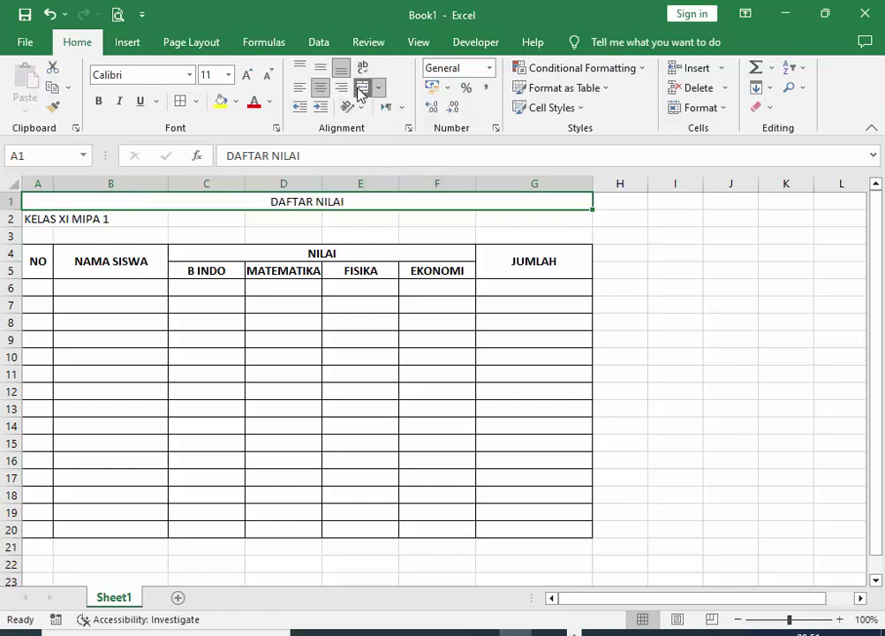
{"action": "left_click", "coordinate": [98, 101]}
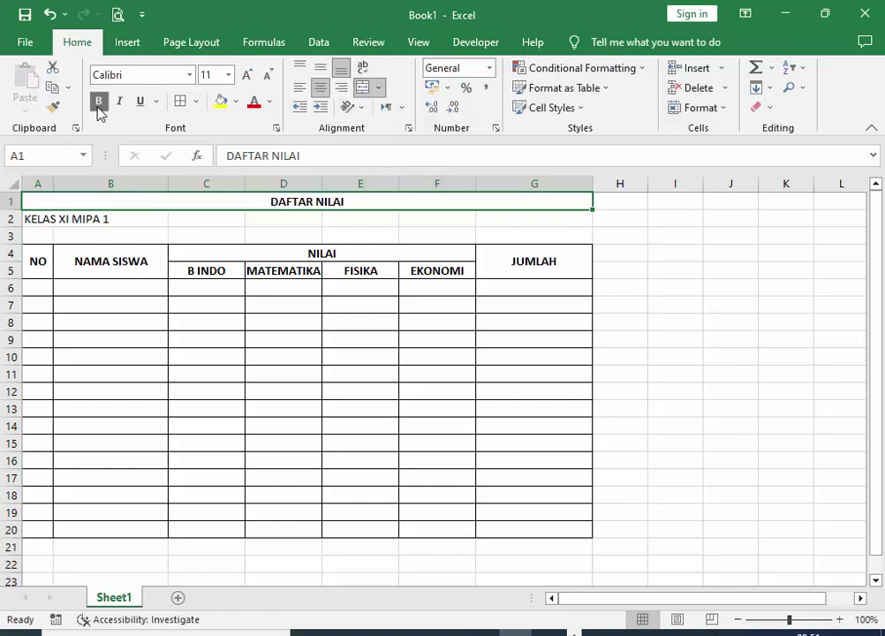
{"action": "left_click", "coordinate": [189, 74]}
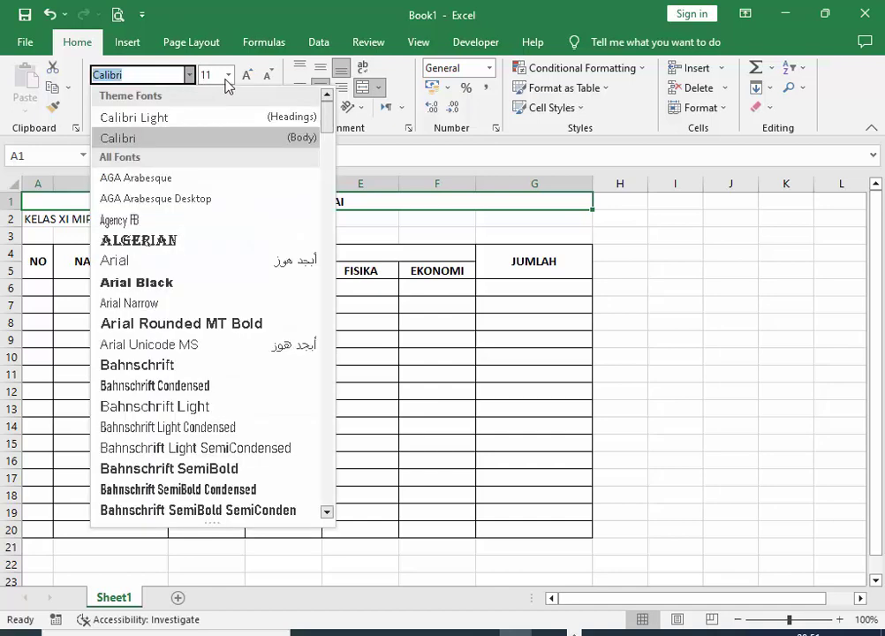
{"action": "left_click", "coordinate": [228, 76]}
{"action": "left_click", "coordinate": [227, 76]}
{"action": "left_click", "coordinate": [210, 176]}
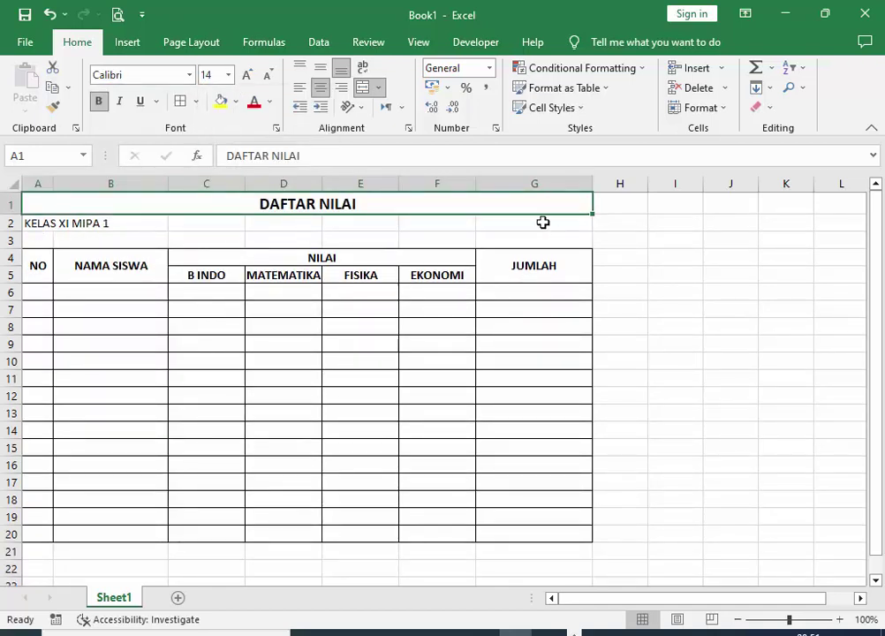
{"action": "left_click", "coordinate": [53, 107]}
{"action": "left_click", "coordinate": [41, 224]}
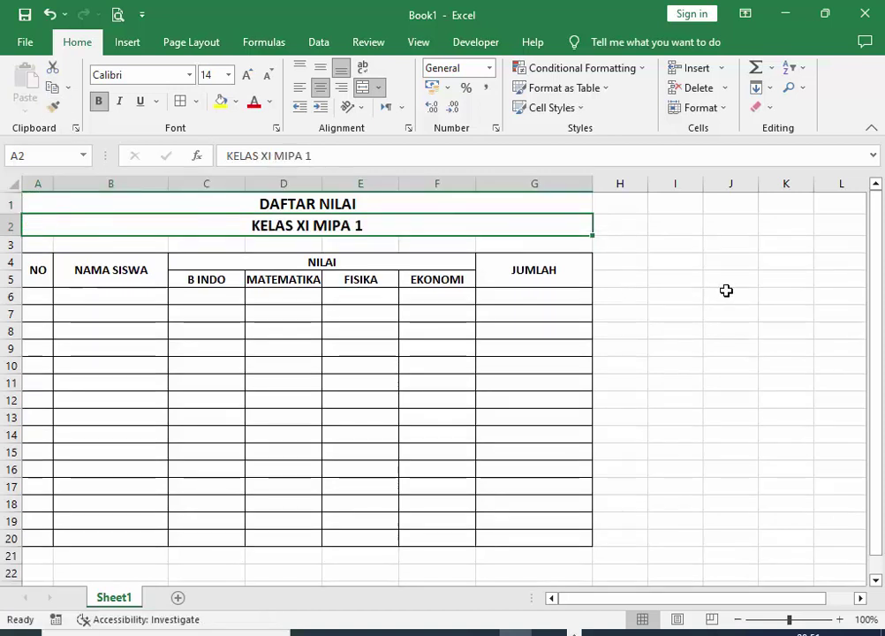
{"action": "left_click", "coordinate": [724, 293]}
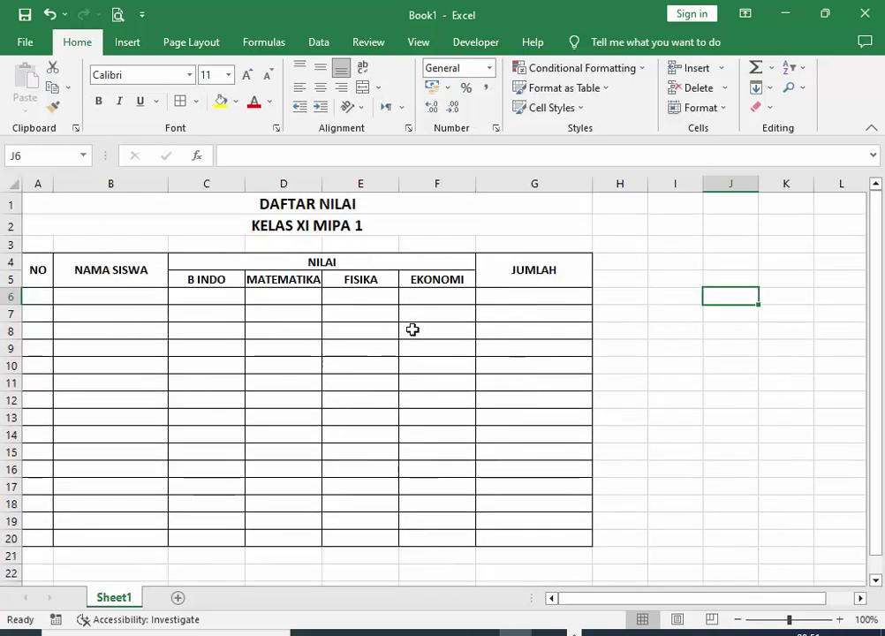
Number the NO column 1 to 15 down A6:A20 by filling a 1, 2 series.
{"action": "left_click", "coordinate": [48, 301]}
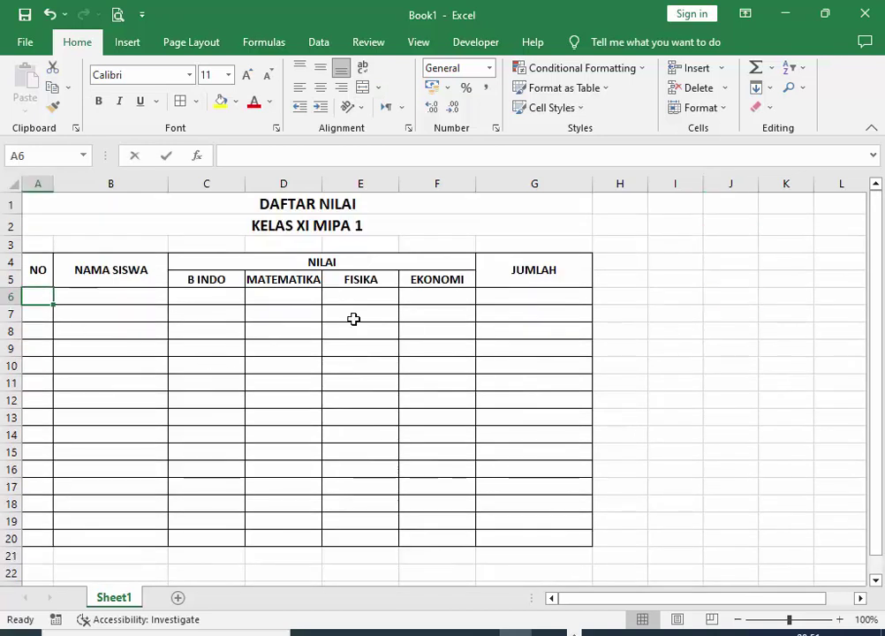
{"action": "type", "text": "1"}
{"action": "key", "text": "Return"}
{"action": "type", "text": "2"}
{"action": "key", "text": "Return"}
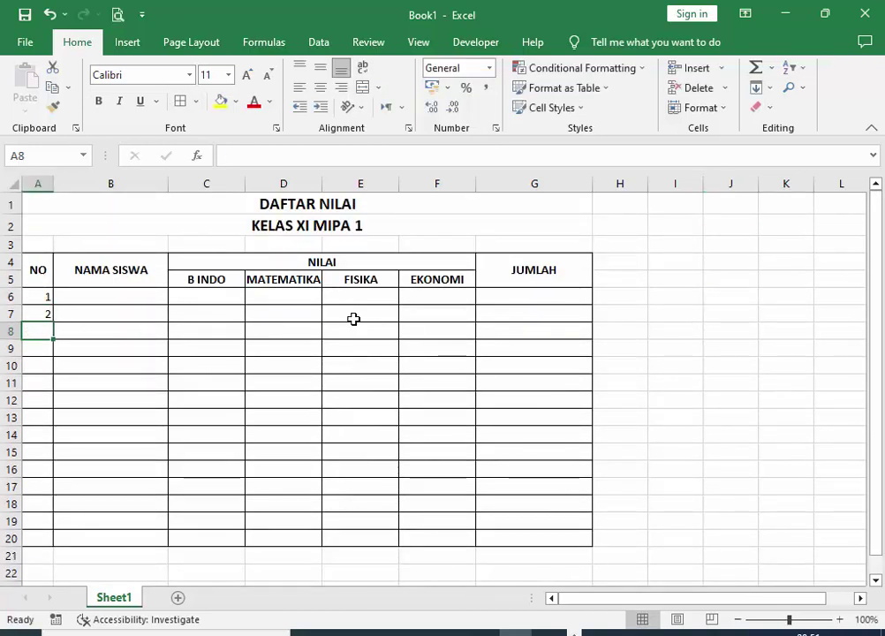
{"action": "key", "text": "Up"}
{"action": "key", "text": "Up"}
{"action": "key", "text": "shift+Down"}
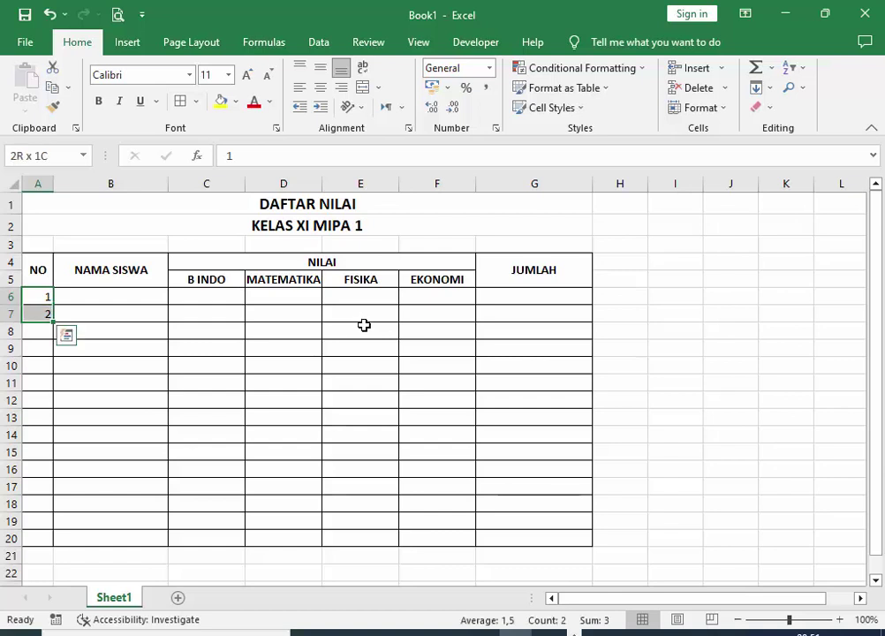
{"action": "left_click_drag", "start_coordinate": [54, 323], "coordinate": [53, 550]}
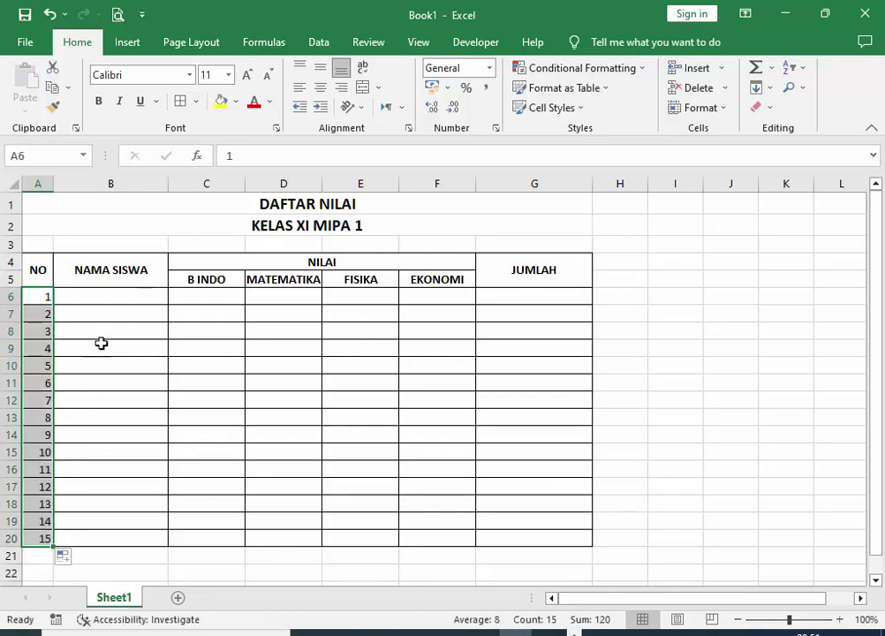
Type the first seven student names into B6:B12.
{"action": "left_click", "coordinate": [119, 294]}
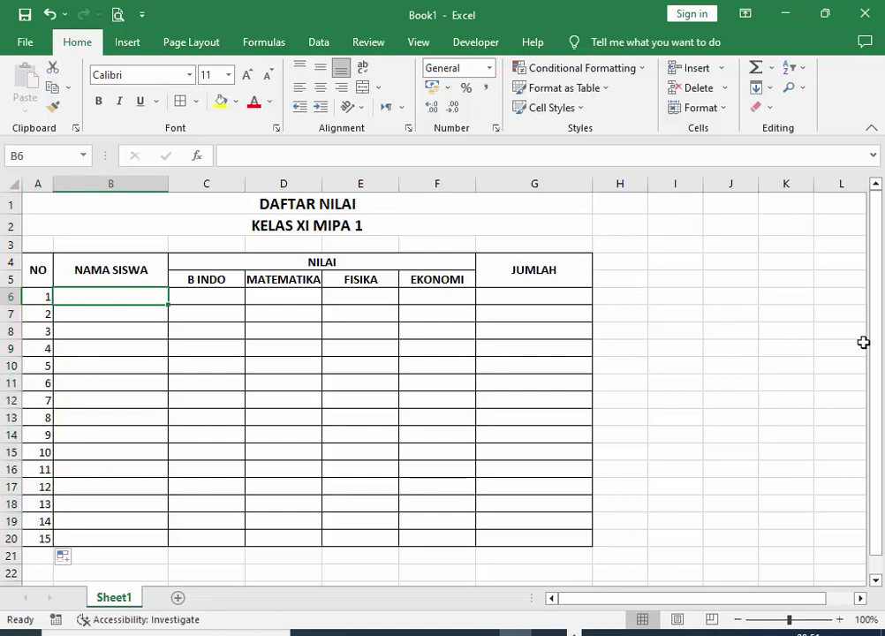
{"action": "type", "text": "ANDI"}
{"action": "key", "text": "Return"}
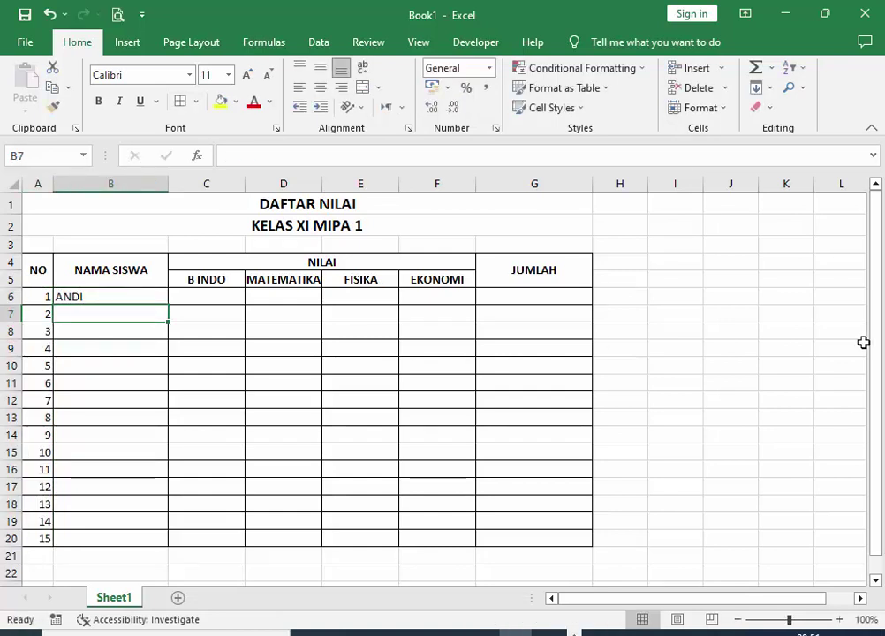
{"action": "type", "text": "ANI"}
{"action": "key", "text": "Return"}
{"action": "type", "text": "BELA"}
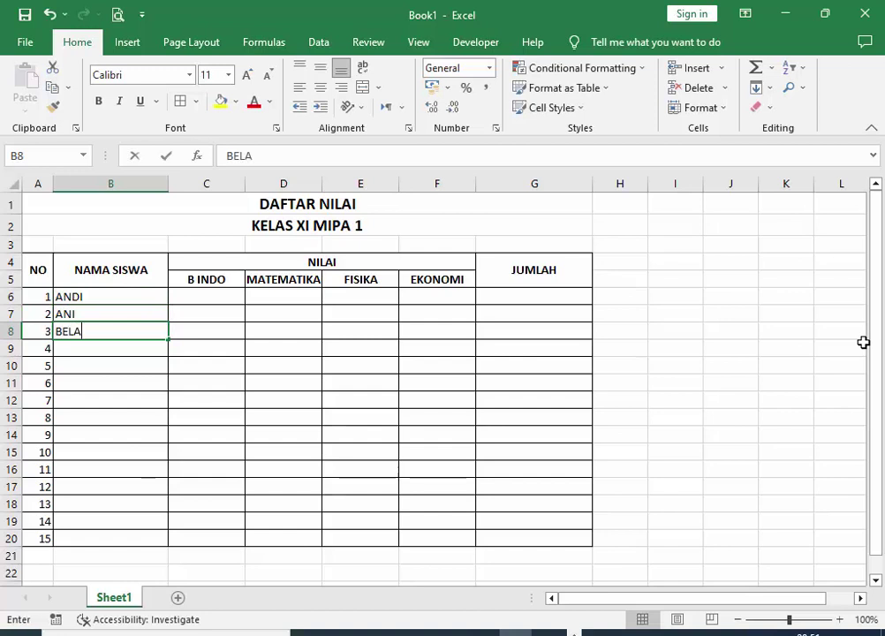
{"action": "type", "text": "A"}
{"action": "key", "text": "Return"}
{"action": "type", "text": "CIN"}
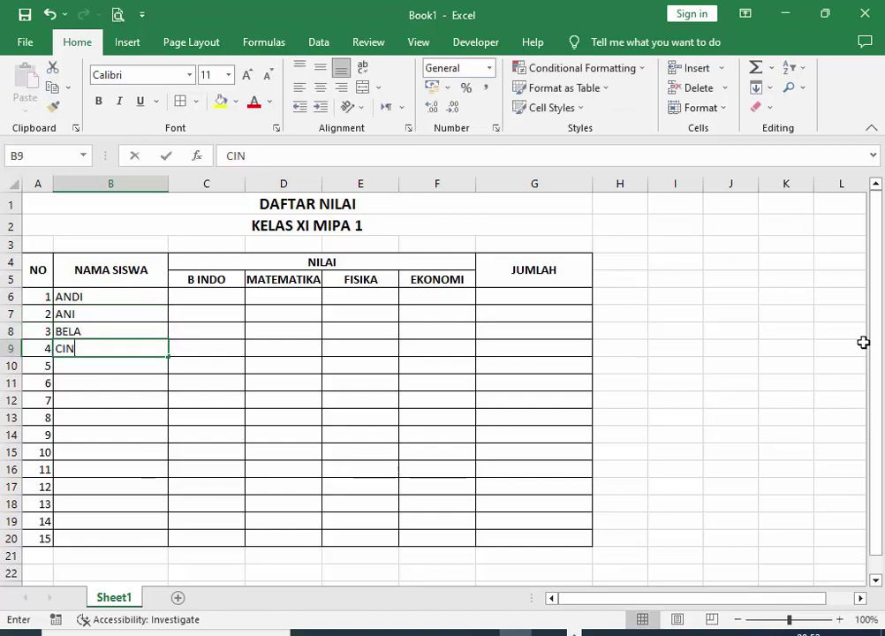
{"action": "type", "text": "TA"}
{"action": "key", "text": "Return"}
{"action": "type", "text": "LAURA"}
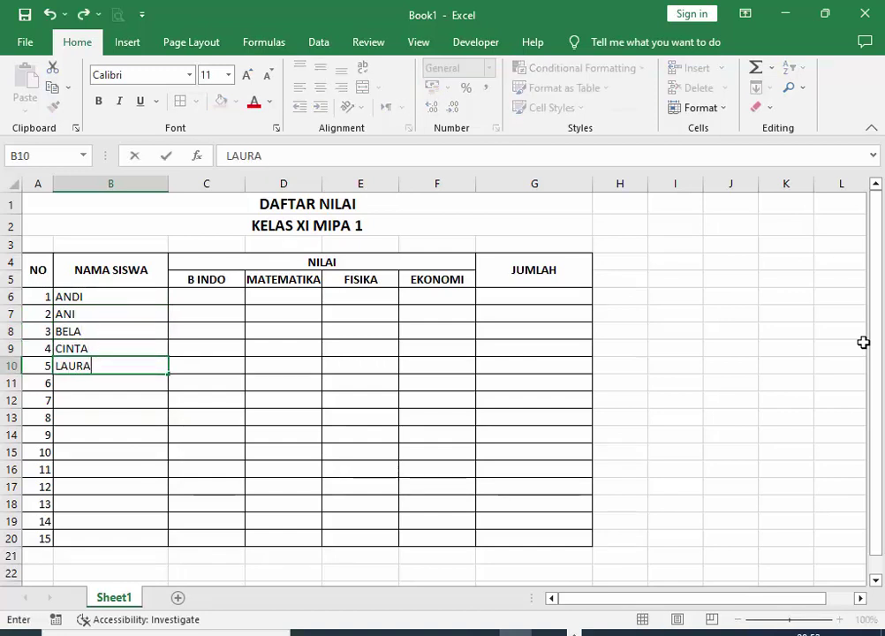
{"action": "key", "text": "Return"}
{"action": "type", "text": "ASEP"}
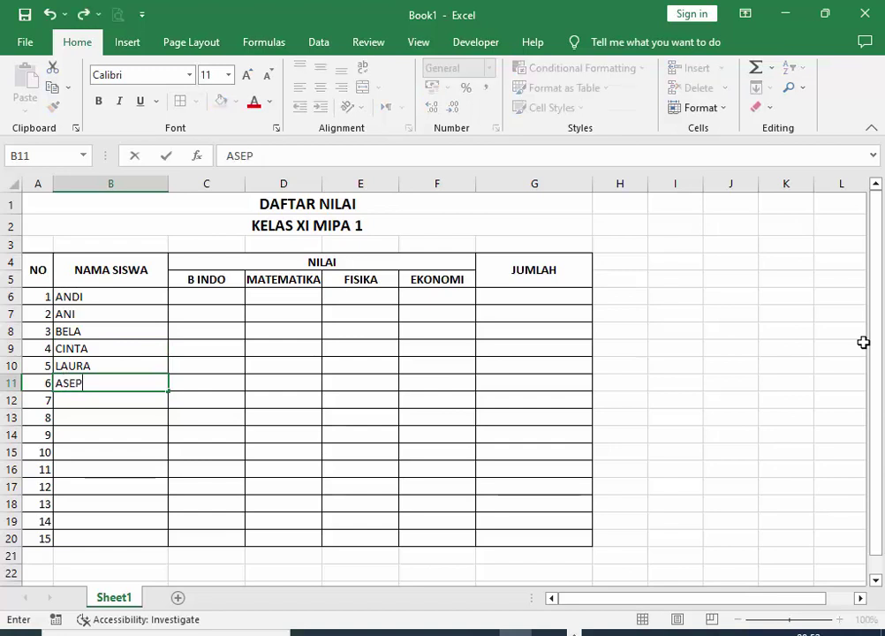
{"action": "key", "text": "Return"}
{"action": "type", "text": "EMON"}
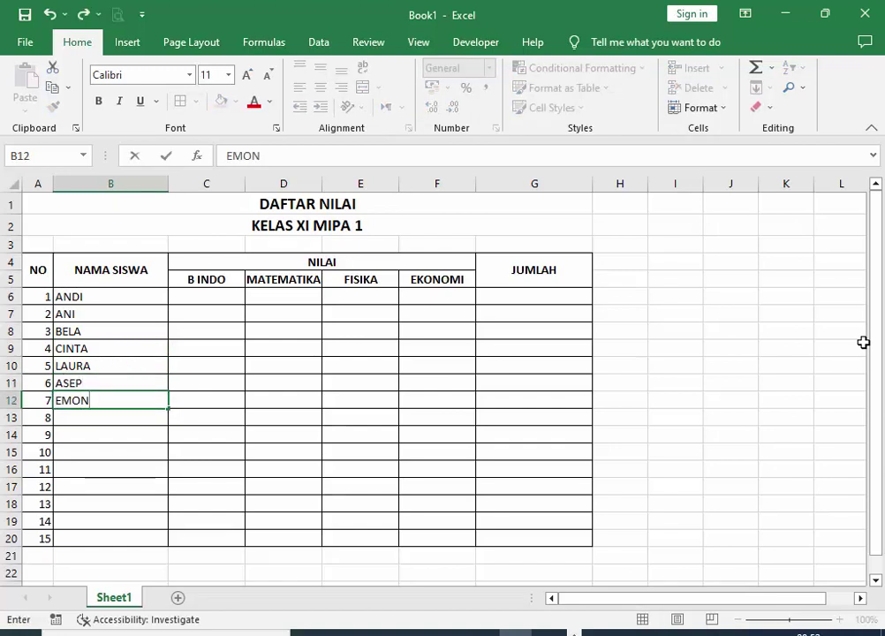
{"action": "key", "text": "Return"}
Type the remaining eight student names into B13:B20.
{"action": "type", "text": "D"}
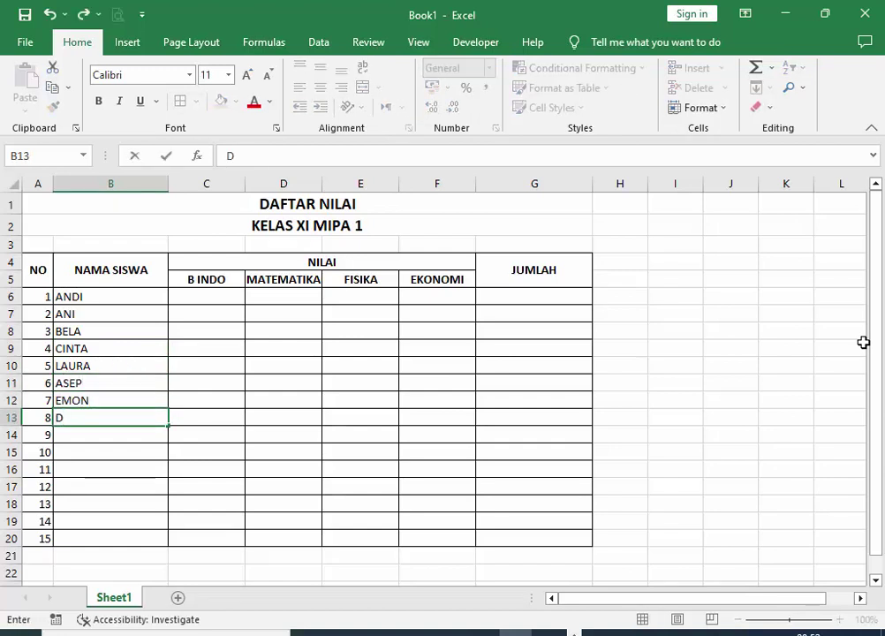
{"action": "type", "text": "OD"}
{"action": "type", "text": "DON"}
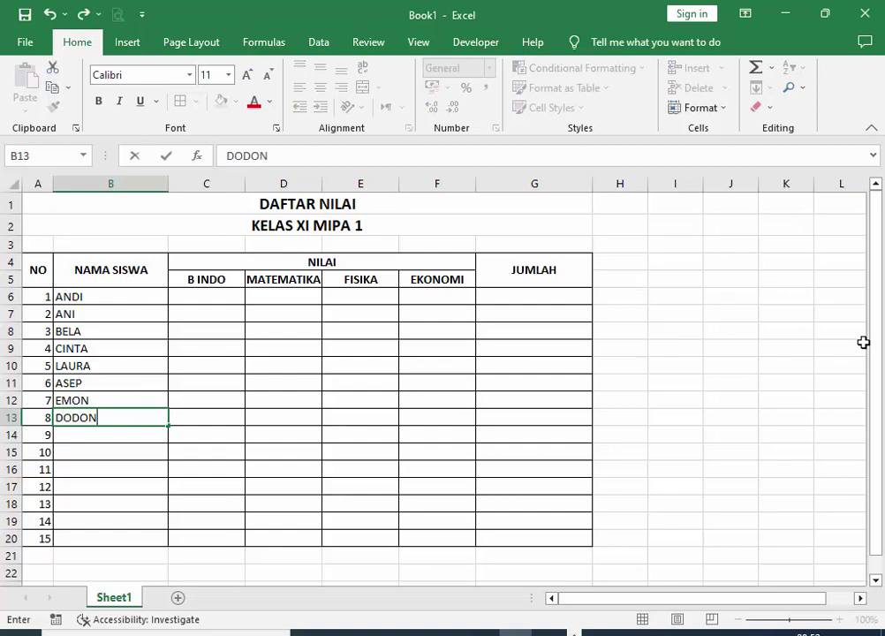
{"action": "key", "text": "Return"}
{"action": "type", "text": "ERI"}
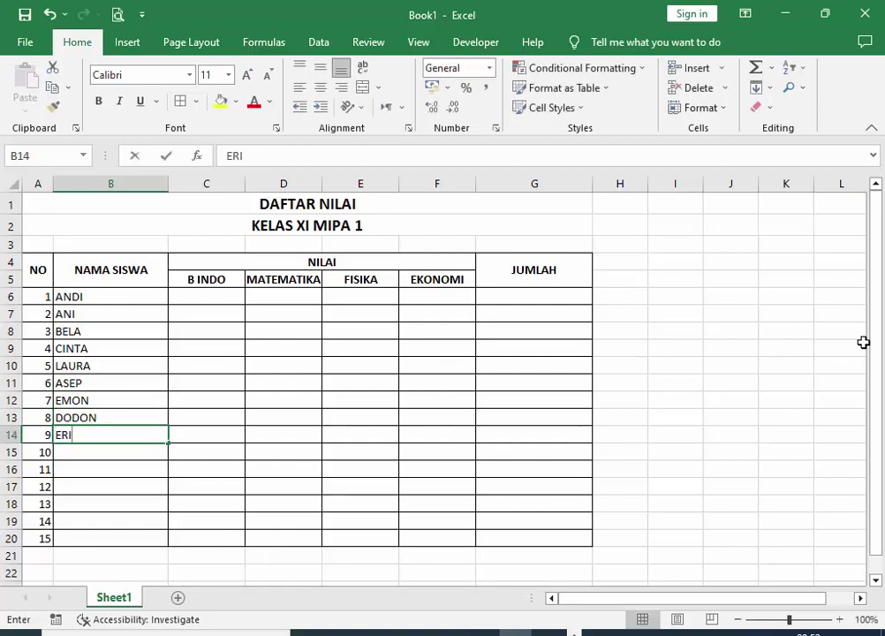
{"action": "key", "text": "Return"}
{"action": "type", "text": "V"}
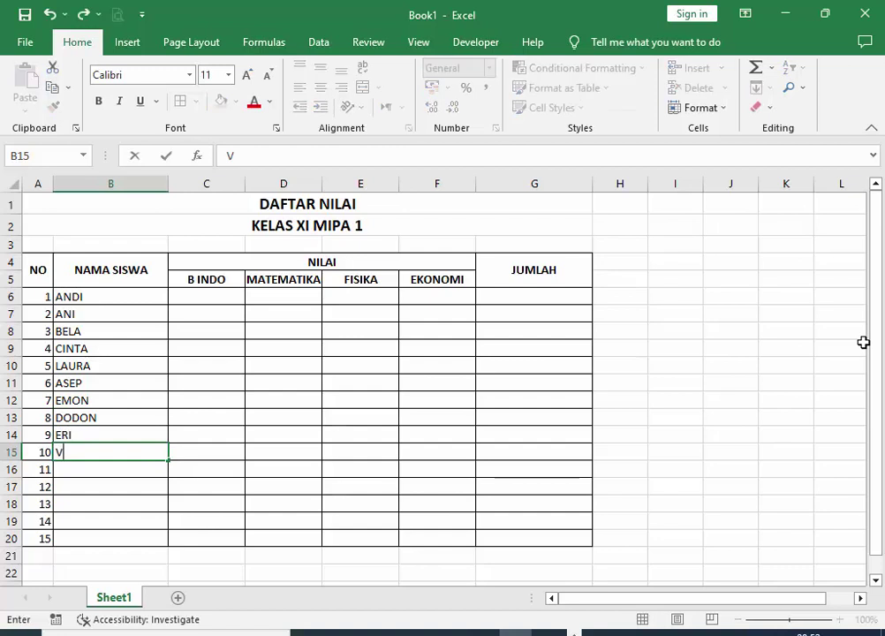
{"action": "type", "text": "ERA"}
{"action": "key", "text": "Return"}
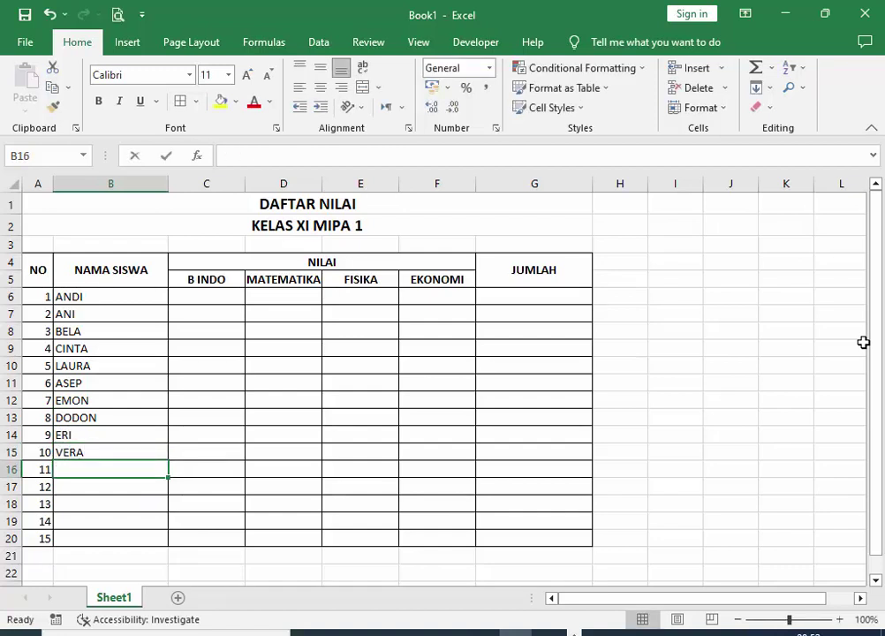
{"action": "type", "text": "YANTO"}
{"action": "key", "text": "Return"}
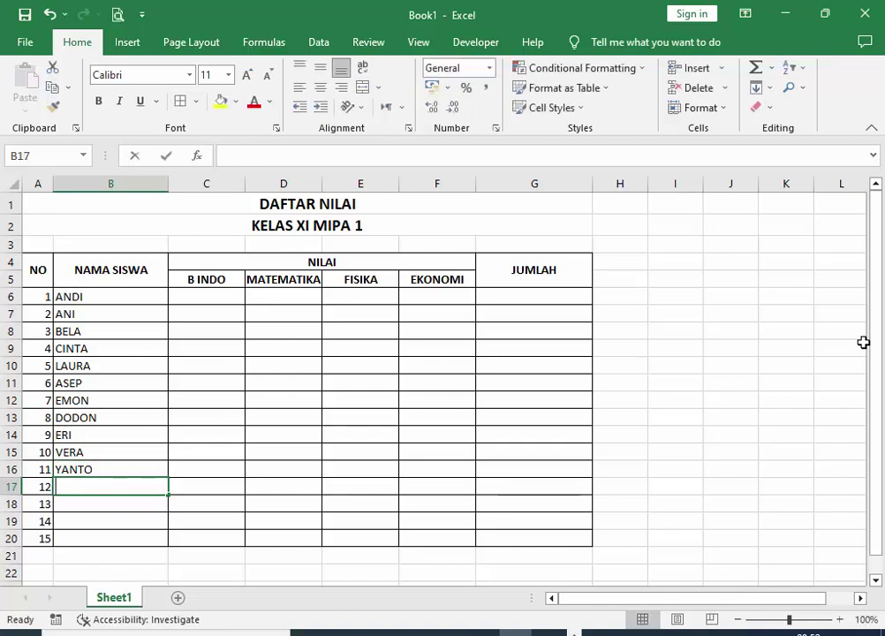
{"action": "type", "text": "ZAIDA"}
{"action": "key", "text": "Return"}
{"action": "type", "text": "MUH"}
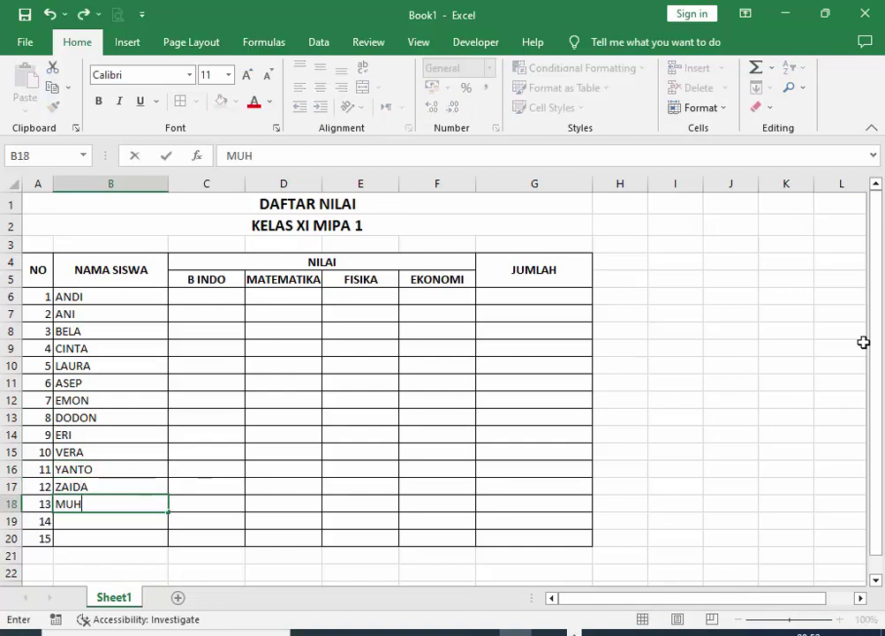
{"action": "type", "text": "AMMA"}
{"action": "key", "text": "Return"}
{"action": "type", "text": "JOKO"}
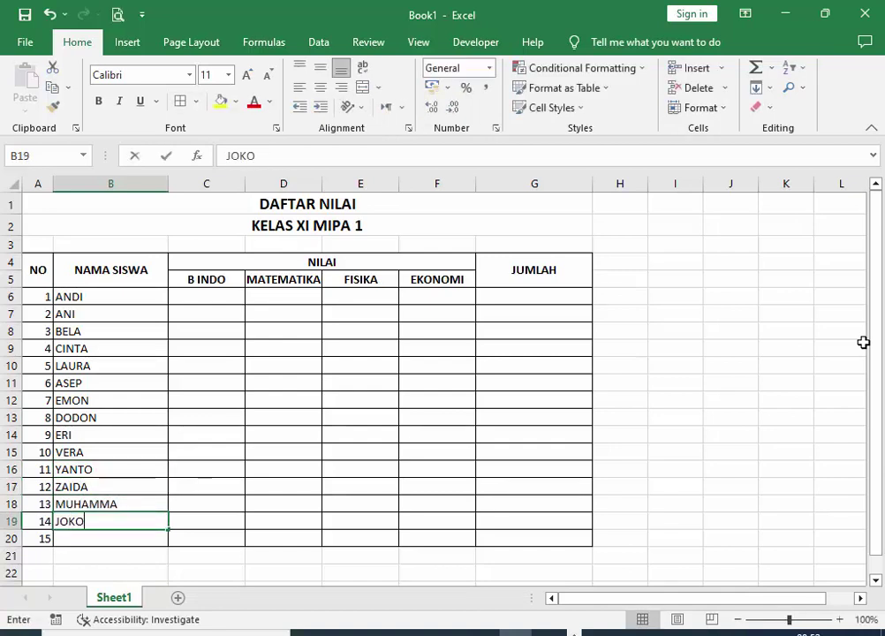
{"action": "key", "text": "Return"}
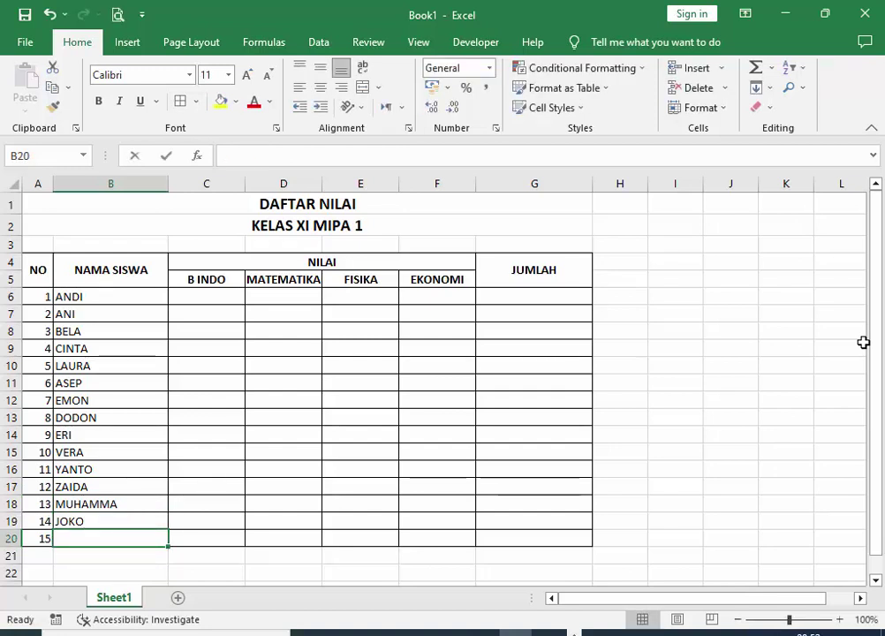
{"action": "type", "text": "KENDIL"}
{"action": "key", "text": "Return"}
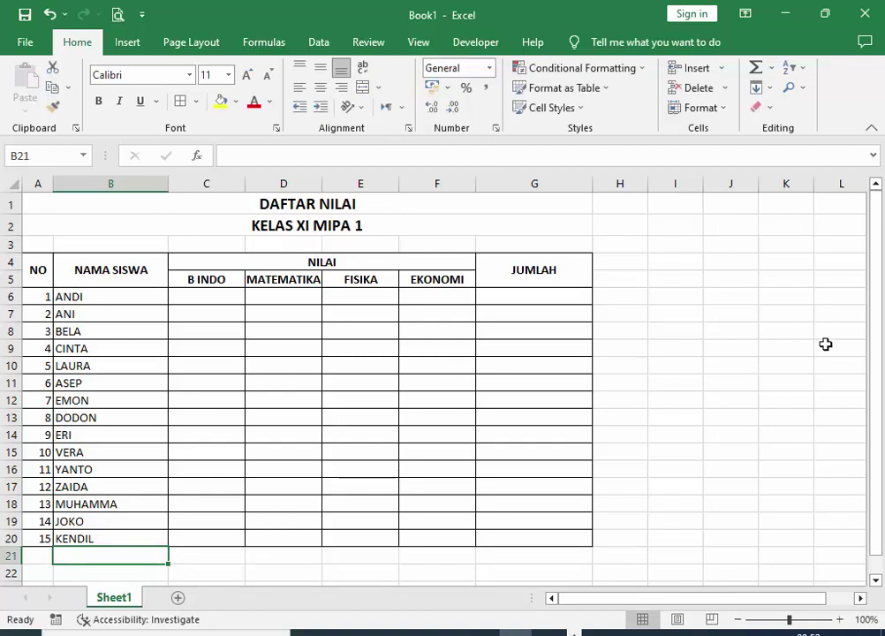
Centre the numbers 1–15 in A6:A20.
{"action": "left_click", "coordinate": [658, 380]}
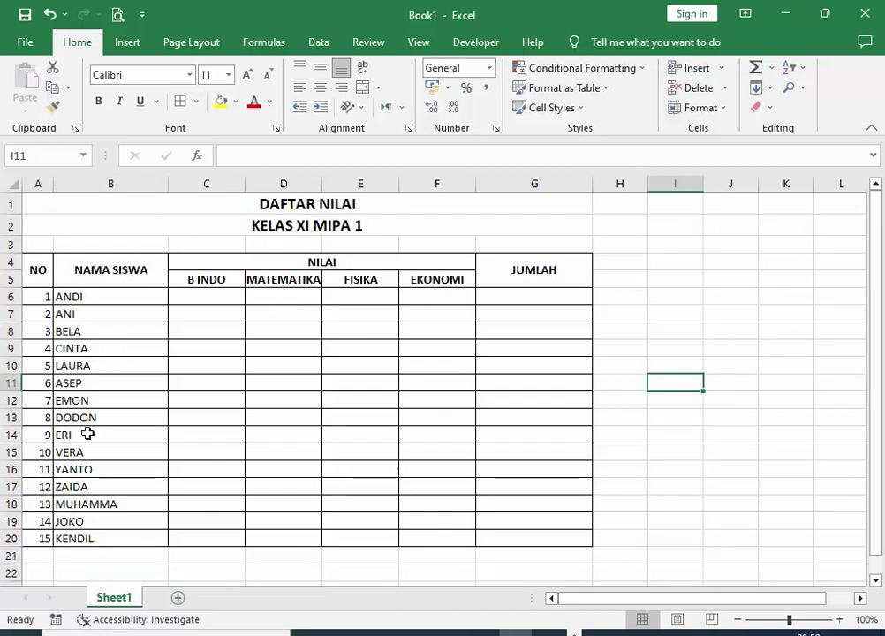
{"action": "left_click_drag", "start_coordinate": [43, 299], "coordinate": [61, 540]}
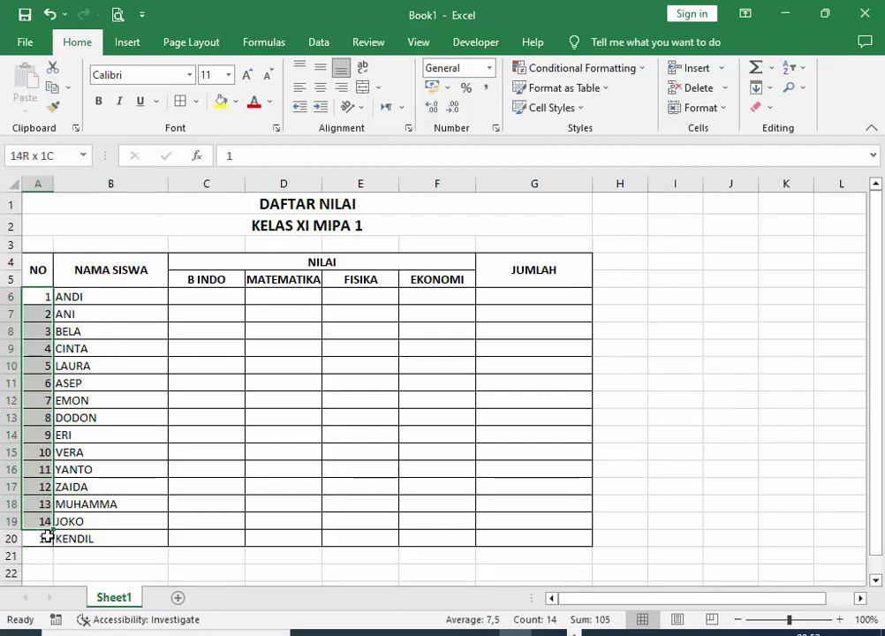
{"action": "left_click", "coordinate": [321, 88]}
{"action": "left_click", "coordinate": [203, 300]}
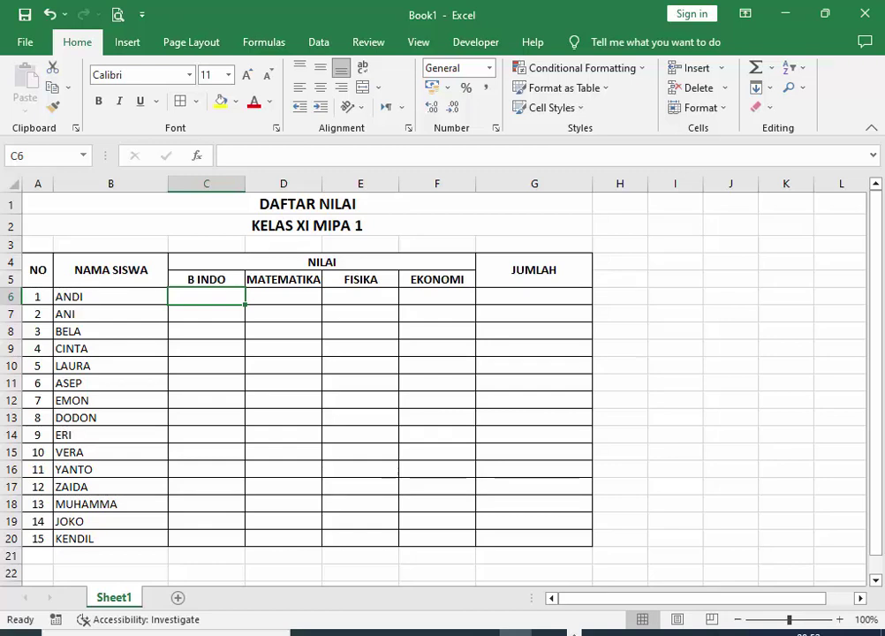
Enter row 6 scores: B INDO 40, MATEMATIKA 87, FISIKA 90, EKONOMI 87.
{"action": "type", "text": "40"}
{"action": "key", "text": "Tab"}
{"action": "type", "text": "87"}
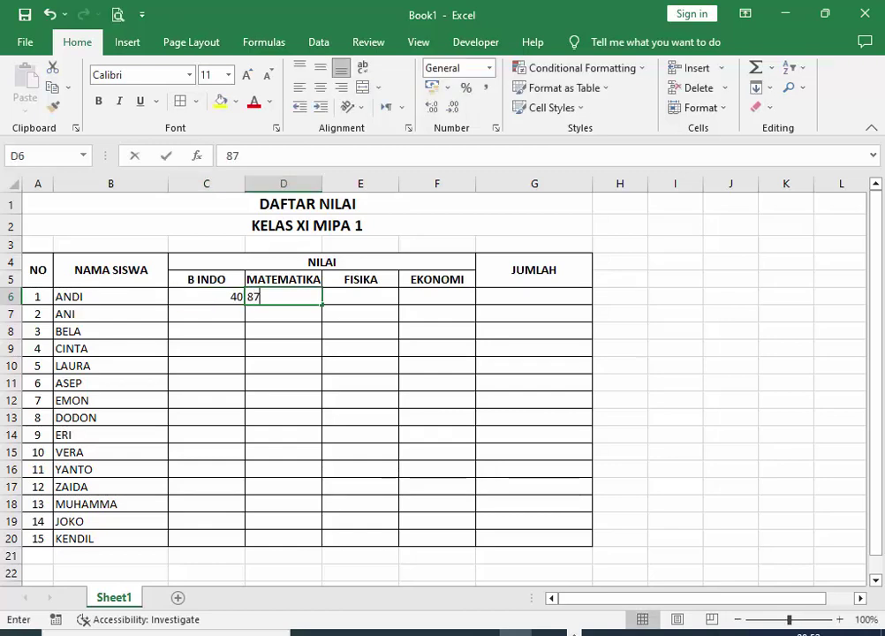
{"action": "key", "text": "Tab"}
{"action": "type", "text": "90"}
{"action": "key", "text": "Tab"}
{"action": "type", "text": "87"}
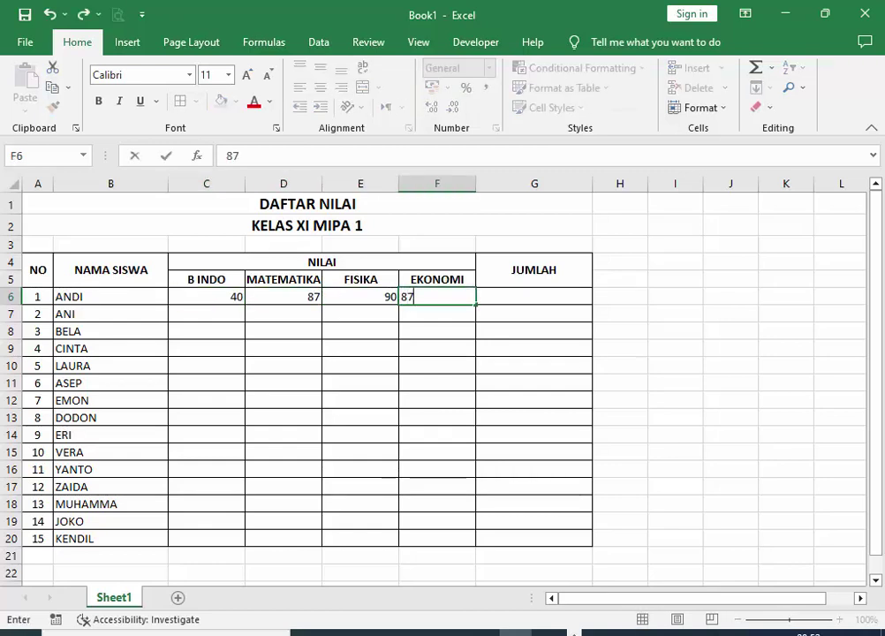
{"action": "key", "text": "Down"}
Enter row 7 scores: B INDO 80, MATEMATIKA 93, FISIKA 65, EKONOMI 89.
{"action": "type", "text": "76"}
{"action": "key", "text": "Left"}
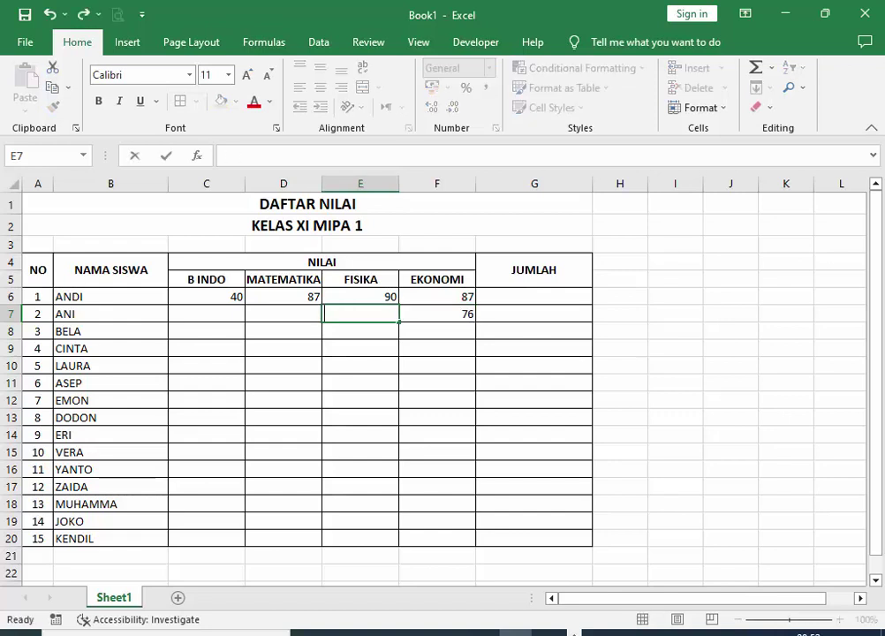
{"action": "type", "text": "65"}
{"action": "key", "text": "Right"}
{"action": "type", "text": "89"}
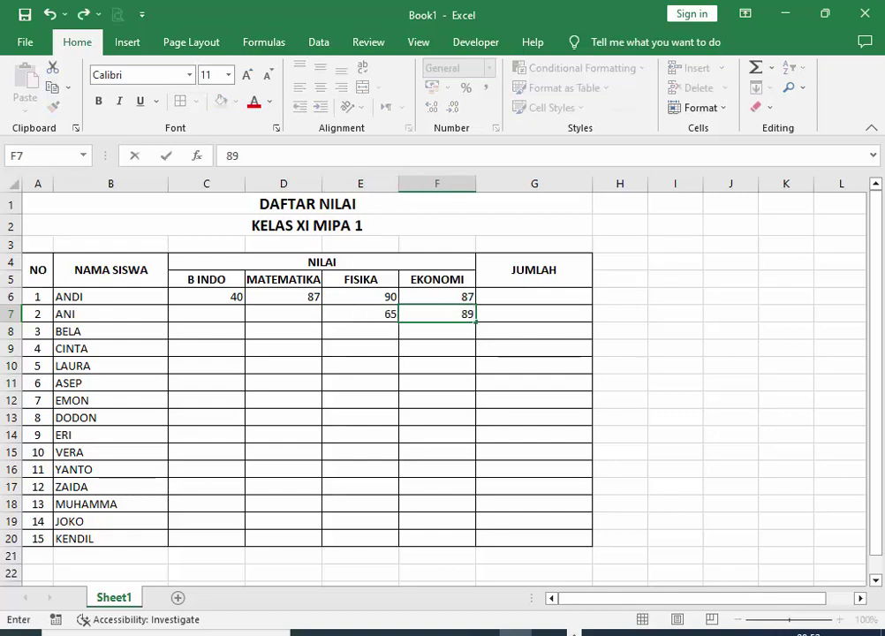
{"action": "key", "text": "Left"}
{"action": "key", "text": "Left"}
{"action": "key", "text": "Left"}
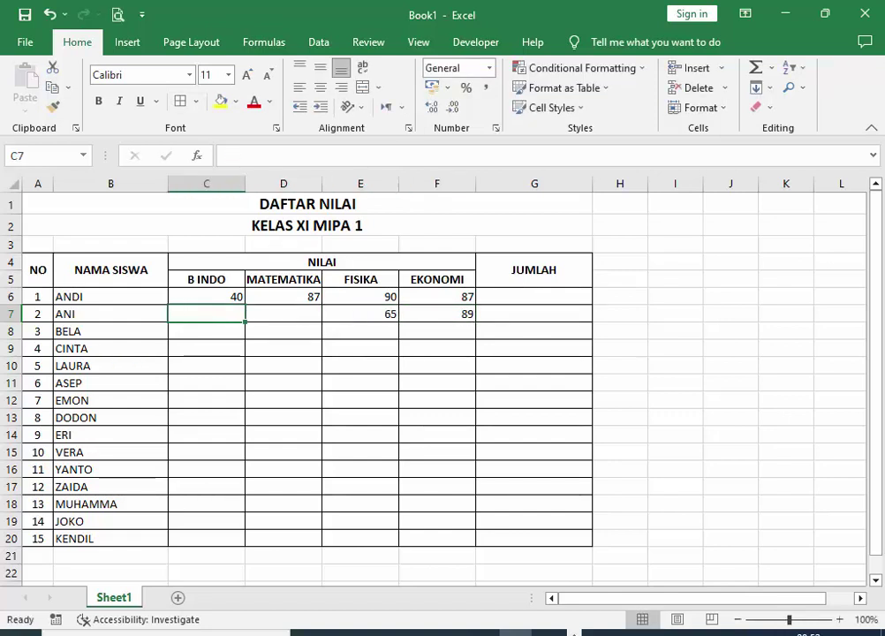
{"action": "type", "text": "80"}
{"action": "key", "text": "Right"}
{"action": "type", "text": "9"}
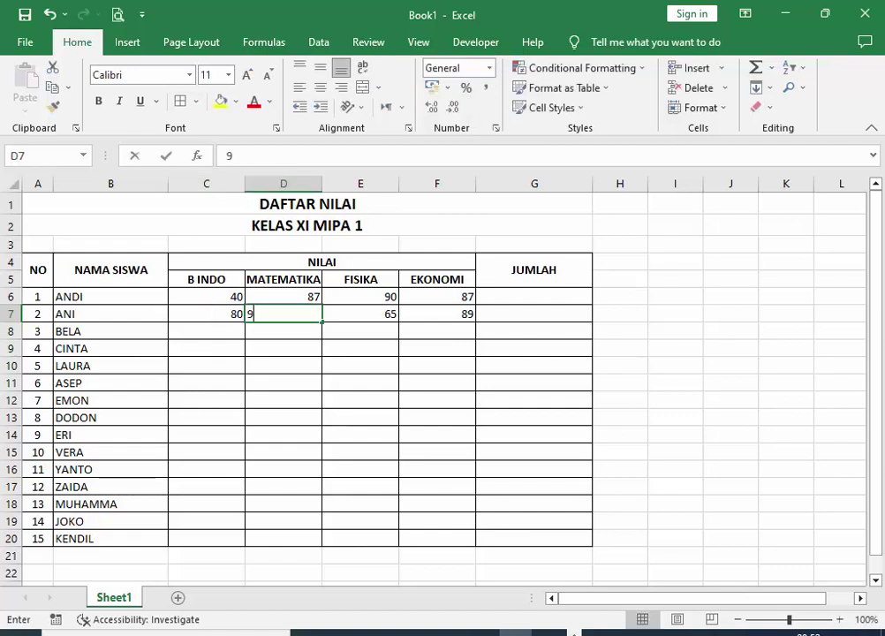
{"action": "type", "text": "3"}
{"action": "key", "text": "Return"}
Enter row 8 scores: B INDO 38, MATEMATIKA 87, FISIKA 90, EKONOMI 75.
{"action": "key", "text": "Left"}
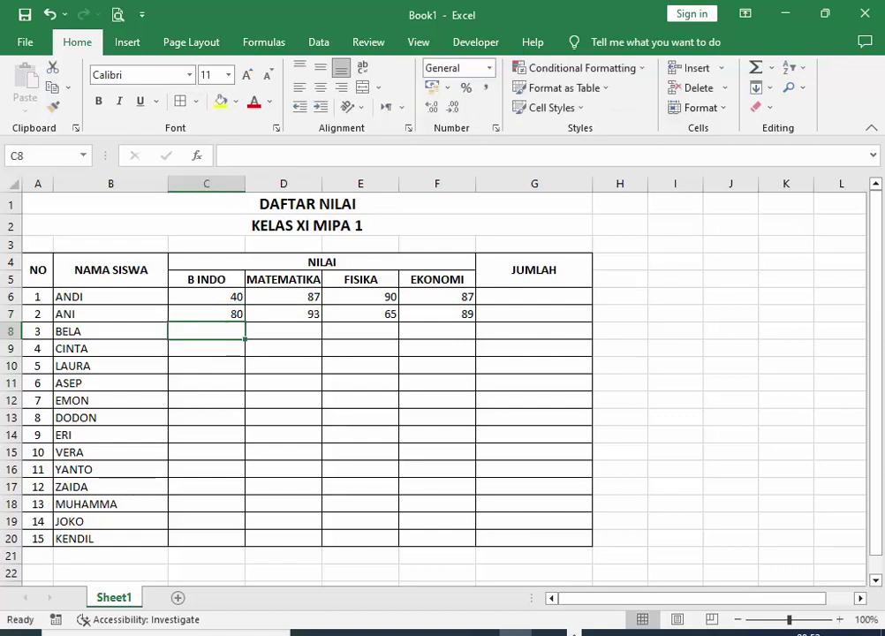
{"action": "type", "text": "38"}
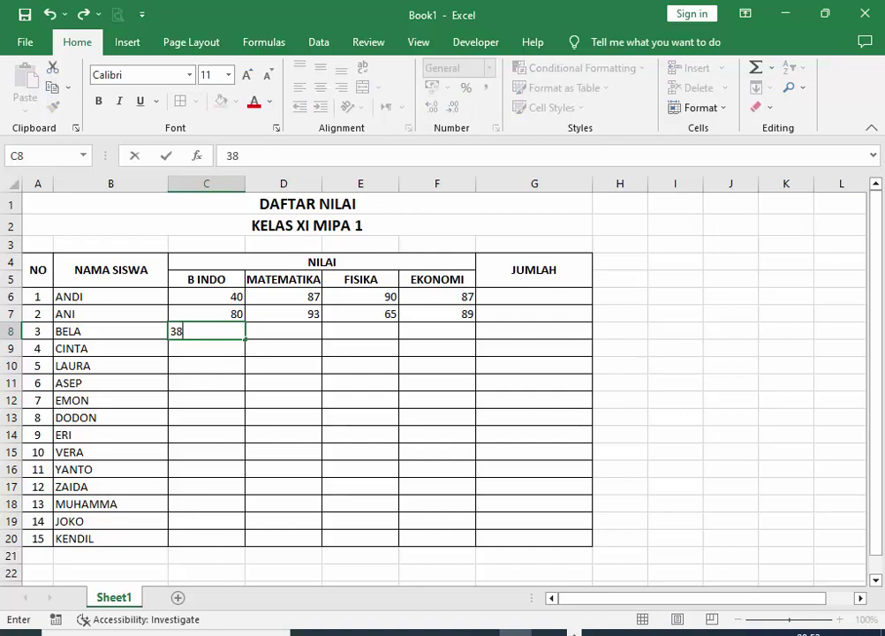
{"action": "key", "text": "Right"}
{"action": "type", "text": "87"}
{"action": "key", "text": "Right"}
{"action": "type", "text": "90"}
{"action": "key", "text": "Right"}
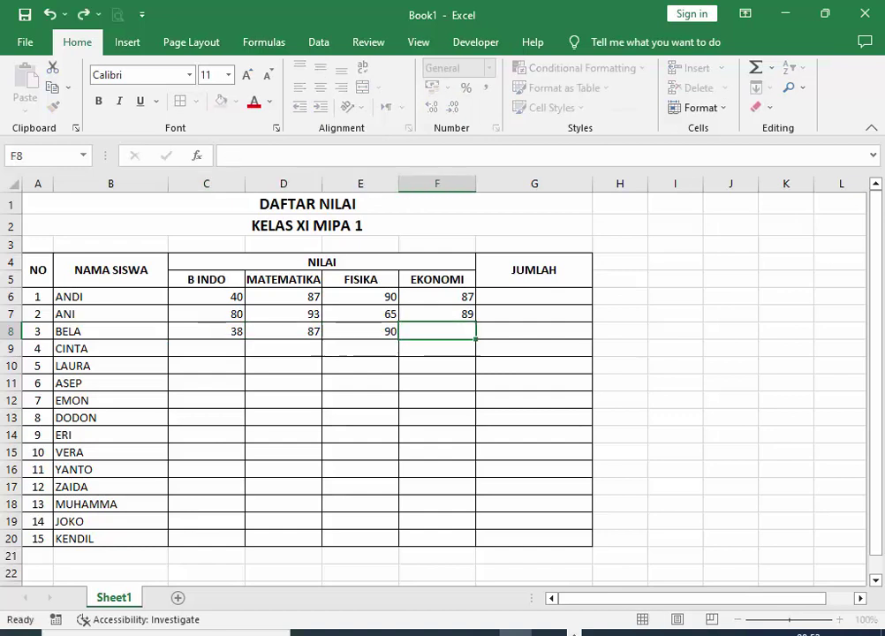
{"action": "type", "text": "75"}
{"action": "key", "text": "ctrl+Return"}
{"action": "key", "text": "Left"}
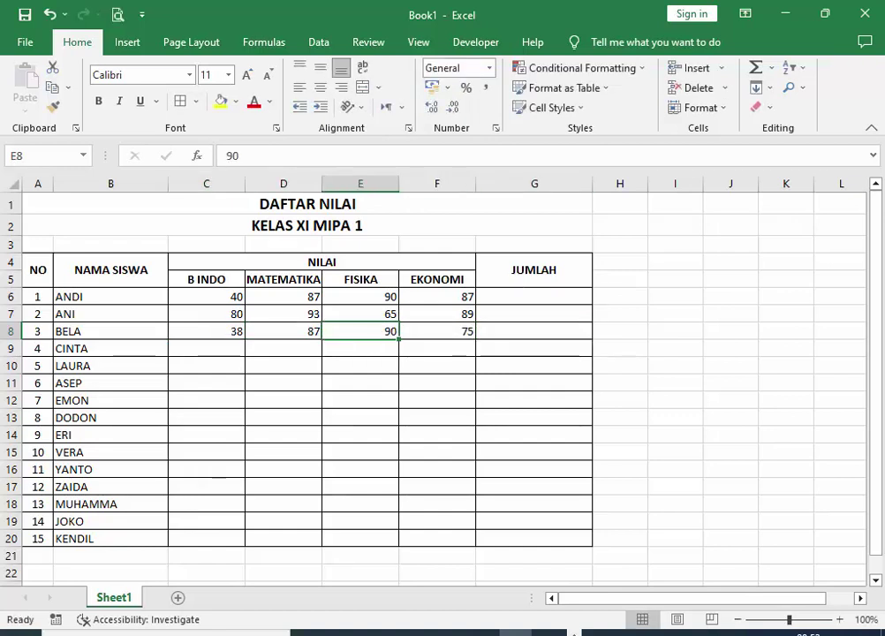
{"action": "key", "text": "Left"}
{"action": "key", "text": "Left"}
{"action": "key", "text": "Up"}
{"action": "key", "text": "Down"}
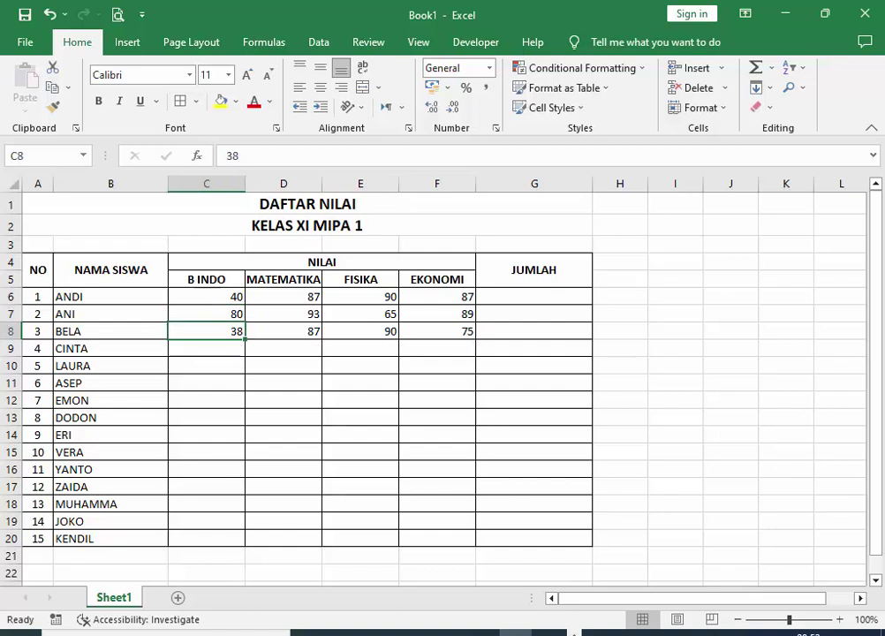
{"action": "key", "text": "Down"}
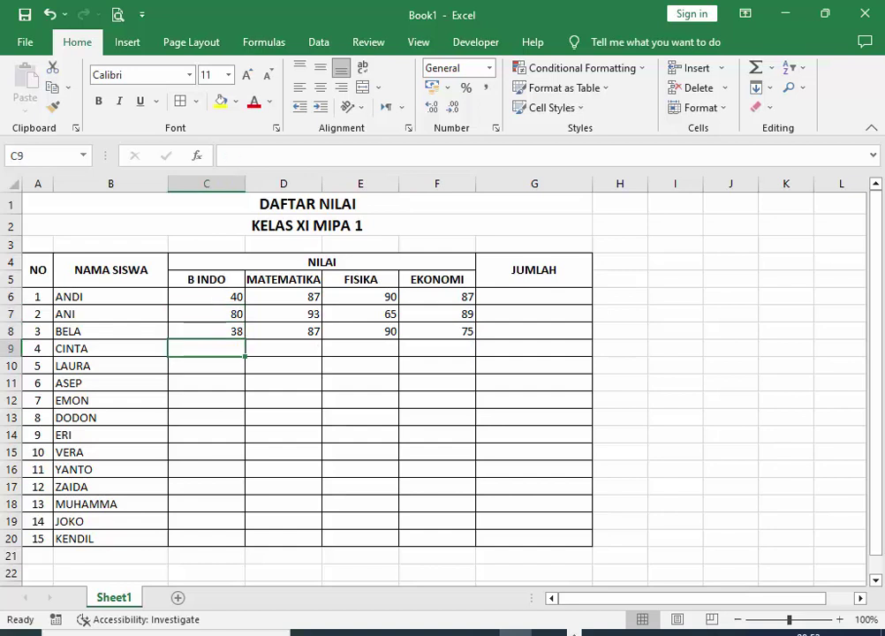
Enter row 9 scores: B INDO 67, MATEMATIKA 89, FISIKA 76, EKONOMI 65.
{"action": "type", "text": "67"}
{"action": "key", "text": "Tab"}
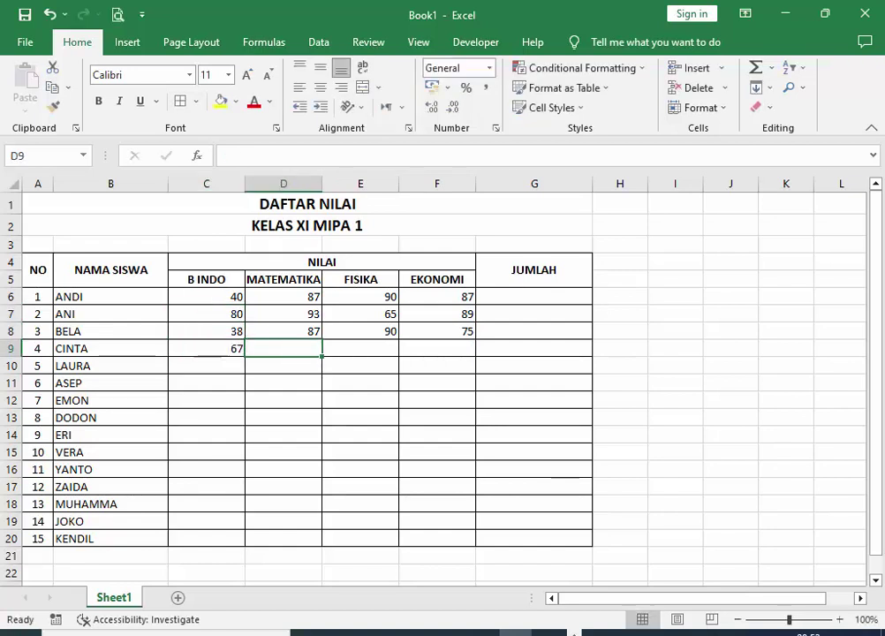
{"action": "type", "text": "89"}
{"action": "key", "text": "Tab"}
{"action": "type", "text": "76"}
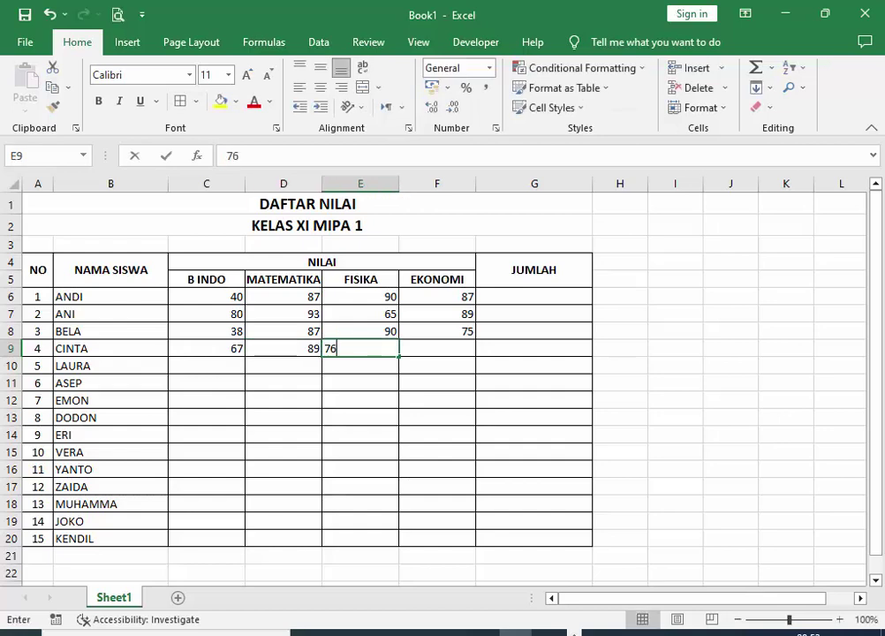
{"action": "key", "text": "Tab"}
{"action": "type", "text": "65"}
{"action": "key", "text": "Return"}
{"action": "key", "text": "Left"}
{"action": "key", "text": "Left"}
{"action": "key", "text": "Left"}
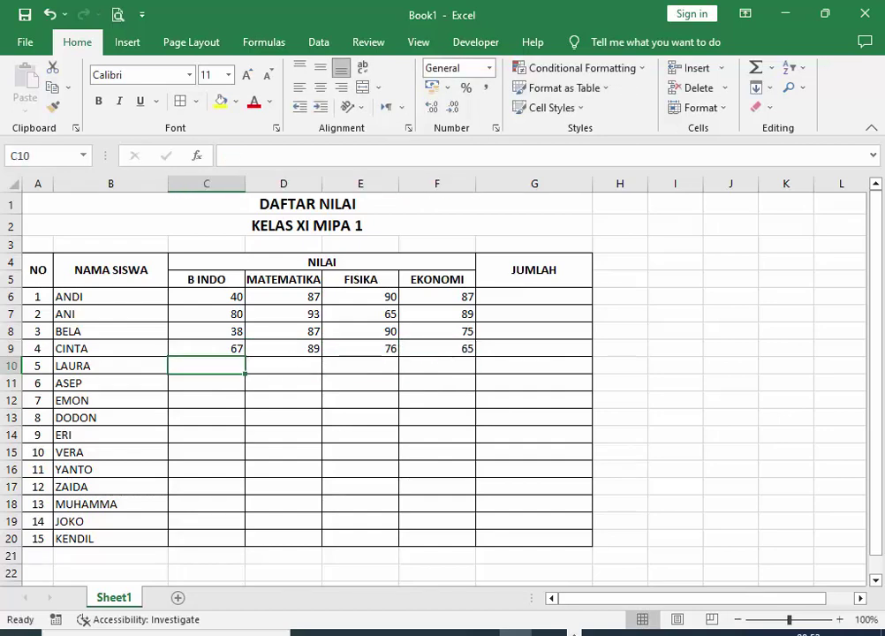
Enter row 10 scores: B INDO 34, MATEMATIKA 56, the FISIKA score, EKONOMI 90.
{"action": "type", "text": "34"}
{"action": "key", "text": "Tab"}
{"action": "type", "text": "56"}
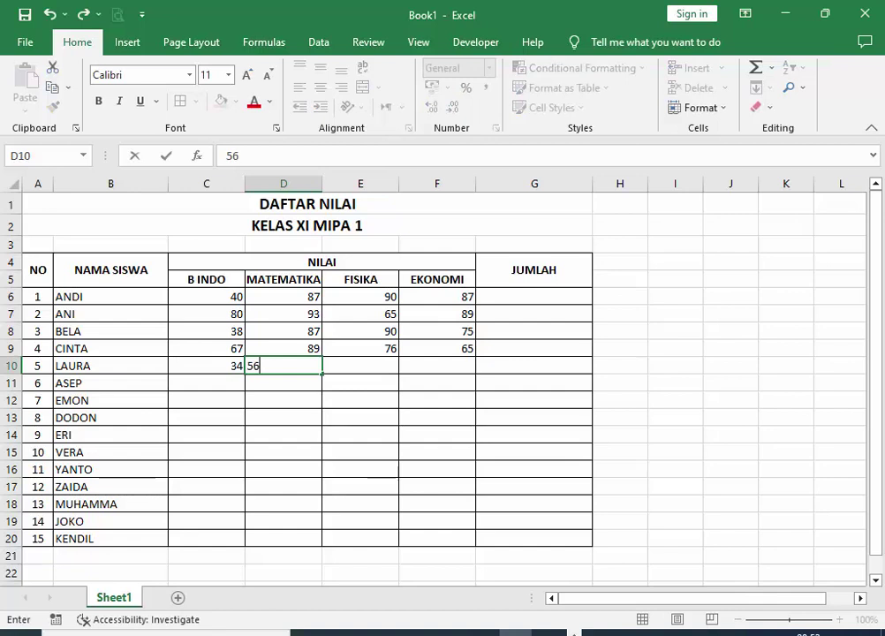
{"action": "key", "text": "Tab"}
{"action": "type", "text": "7"}
{"action": "key", "text": "Tab"}
{"action": "type", "text": "90"}
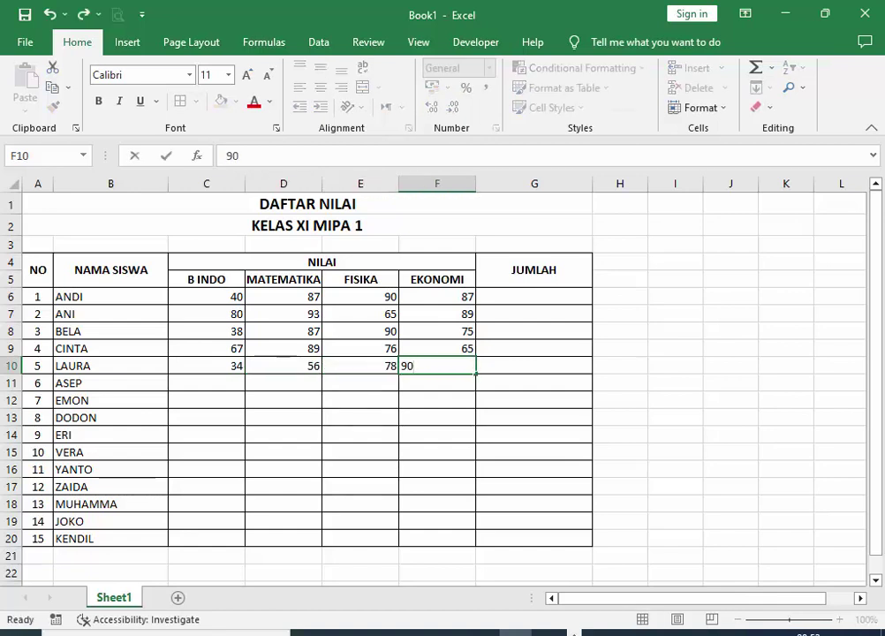
{"action": "key", "text": "Return"}
{"action": "key", "text": "Left"}
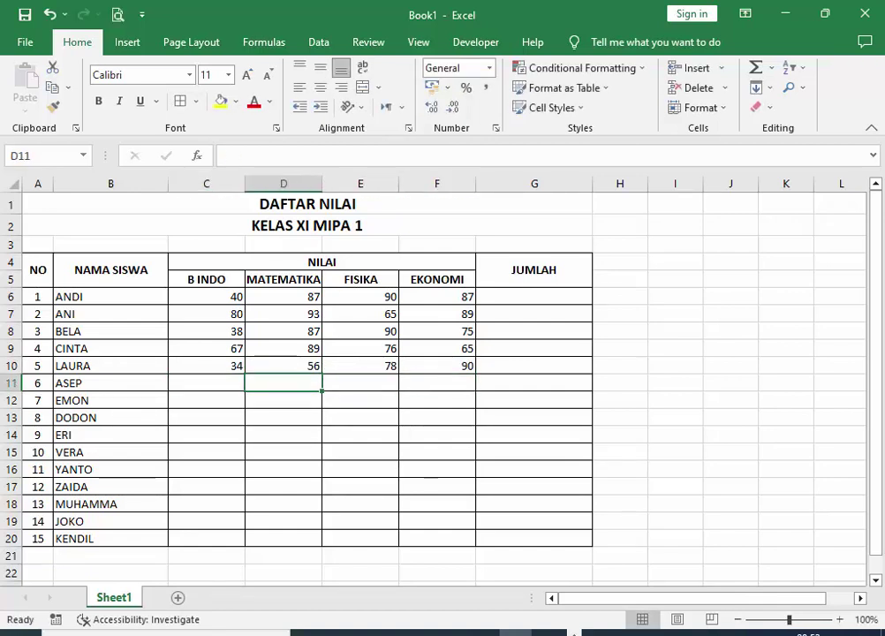
Enter row 11 scores: B INDO 78, MATEMATIKA 89, FISIKA 76, EKONOMI 75.
{"action": "type", "text": "78"}
{"action": "key", "text": "Tab"}
{"action": "type", "text": "89"}
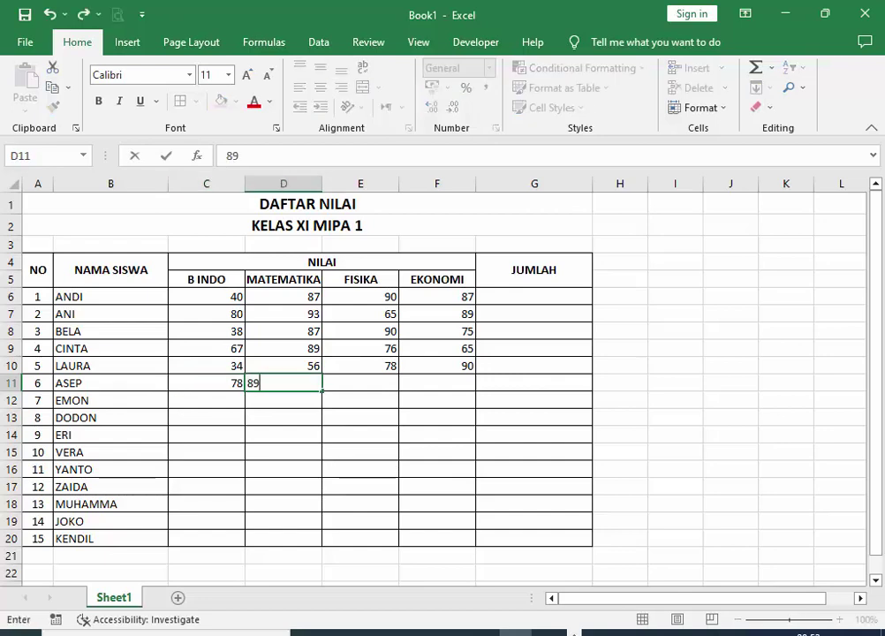
{"action": "key", "text": "Tab"}
{"action": "type", "text": "76"}
{"action": "key", "text": "Tab"}
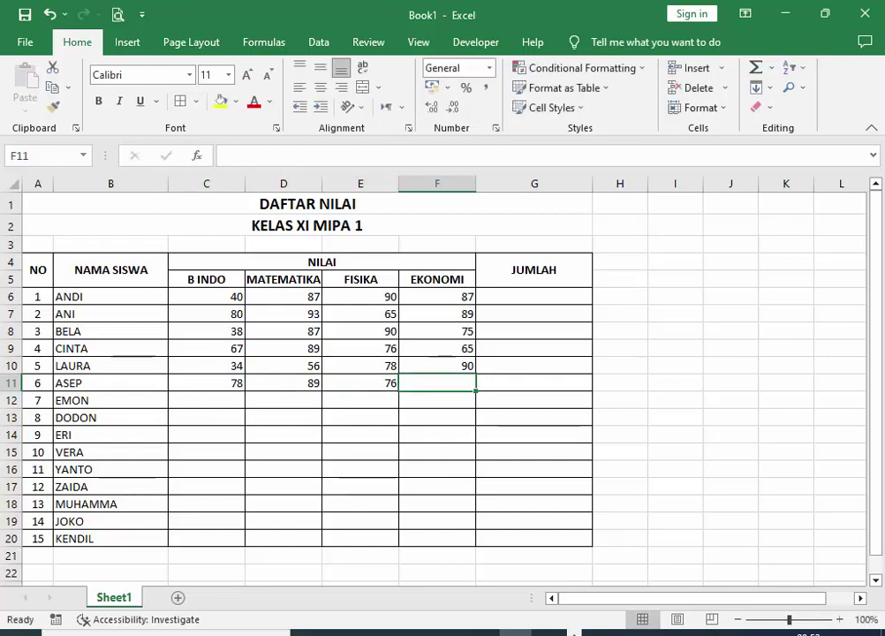
{"action": "type", "text": "7"}
{"action": "key", "text": "Left"}
{"action": "key", "text": "Left"}
{"action": "key", "text": "Left"}
{"action": "key", "text": "Up"}
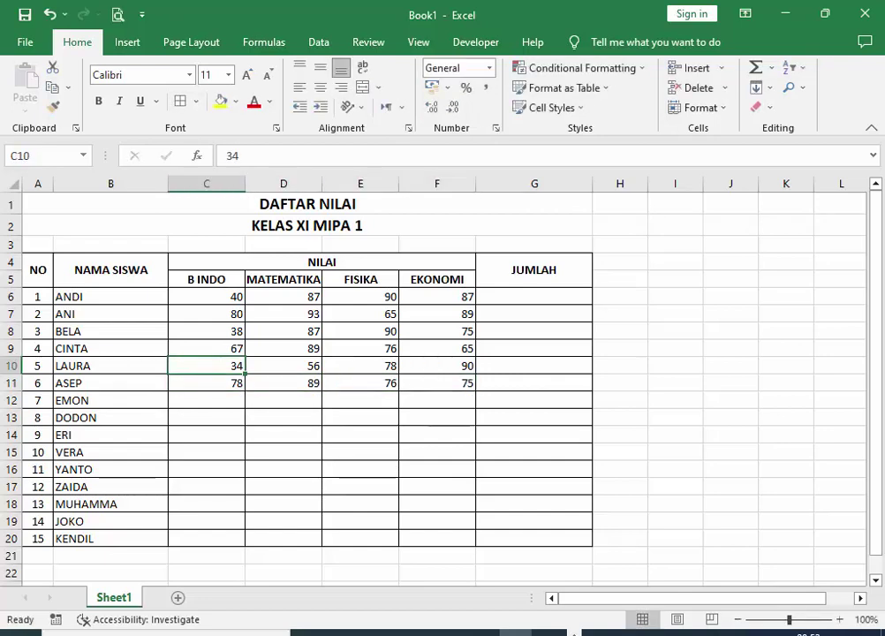
{"action": "key", "text": "Up"}
{"action": "key", "text": "Up"}
{"action": "key", "text": "Up"}
{"action": "key", "text": "Up"}
{"action": "key", "text": "shift+Down"}
{"action": "key", "text": "shift+Down"}
{"action": "key", "text": "shift+Down"}
{"action": "key", "text": "shift+Down"}
{"action": "key", "text": "shift+Down"}
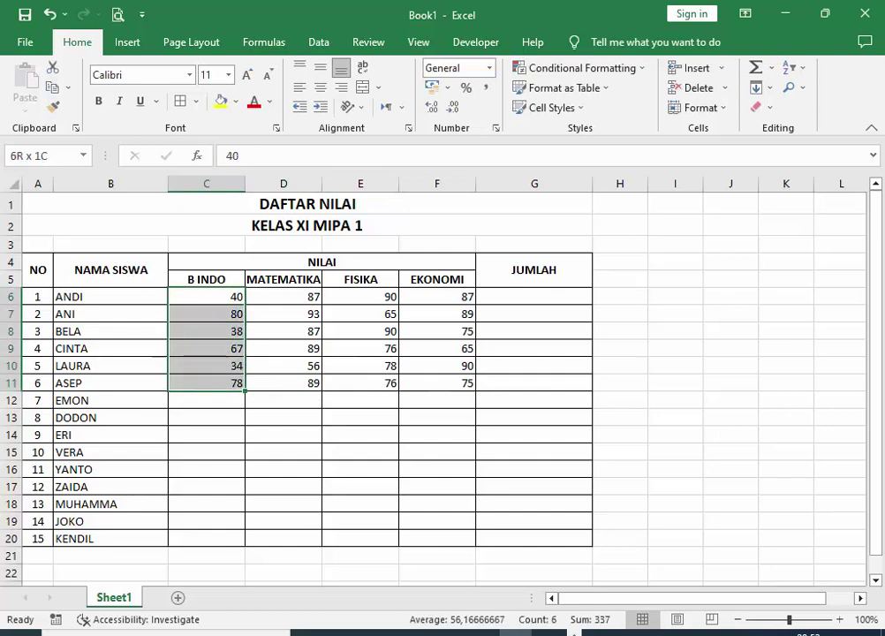
Copy the scores in C6:F11 and paste them into rows 12–17.
{"action": "key", "text": "shift+Right"}
{"action": "key", "text": "shift+Right"}
{"action": "key", "text": "shift+Right"}
{"action": "key", "text": "ctrl+c"}
{"action": "key", "text": "Down"}
{"action": "key", "text": "Down"}
{"action": "key", "text": "Down"}
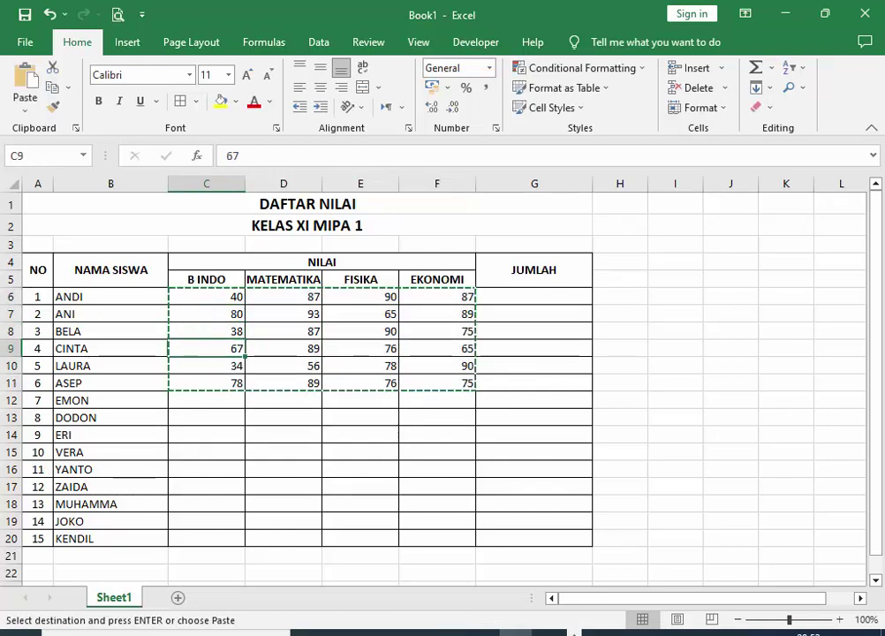
{"action": "key", "text": "Down"}
{"action": "key", "text": "Down"}
{"action": "key", "text": "Down"}
{"action": "key", "text": "shift+Down"}
{"action": "key", "text": "shift+Down"}
{"action": "key", "text": "shift+Down"}
{"action": "key", "text": "shift+Right"}
{"action": "key", "text": "shift+Right"}
{"action": "key", "text": "shift+Right"}
{"action": "key", "text": "ctrl+v"}
{"action": "key", "text": "Down"}
{"action": "key", "text": "Down"}
{"action": "key", "text": "Down"}
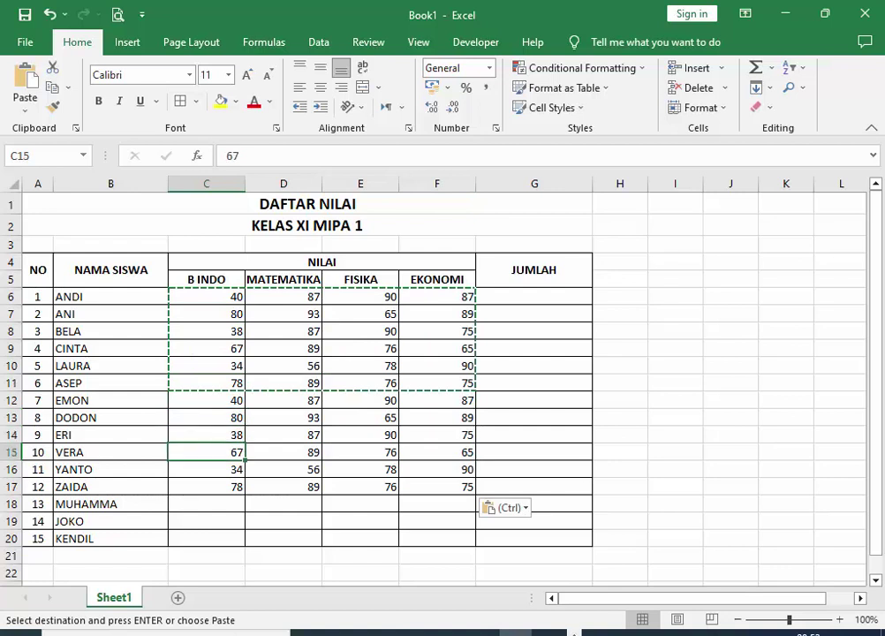
{"action": "key", "text": "Down"}
{"action": "key", "text": "Down"}
{"action": "key", "text": "Up"}
{"action": "key", "text": "Escape"}
{"action": "key", "text": "Down"}
{"action": "key", "text": "Down"}
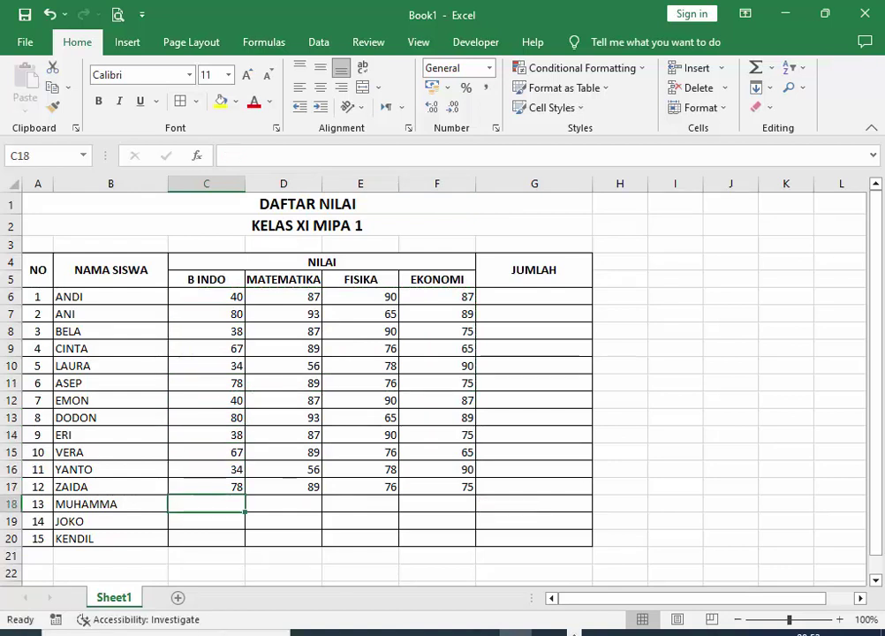
Fill rows 18–20 B INDO (67 … 78) and MATEMATIKA (67, 89, 93) scores.
{"action": "type", "text": "67"}
{"action": "key", "text": "Return"}
{"action": "type", "text": "65"}
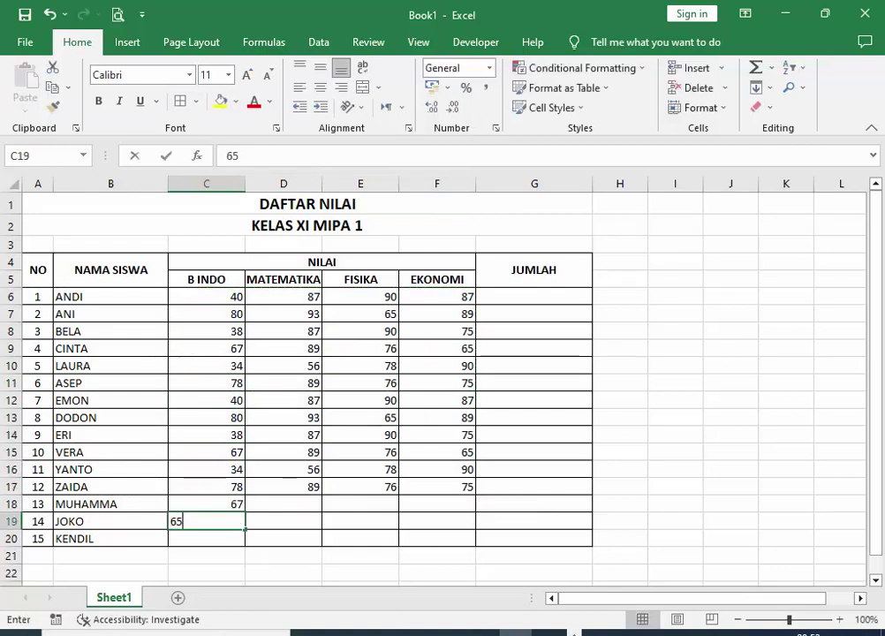
{"action": "key", "text": "Return"}
{"action": "type", "text": "78"}
{"action": "left_click", "coordinate": [284, 503]}
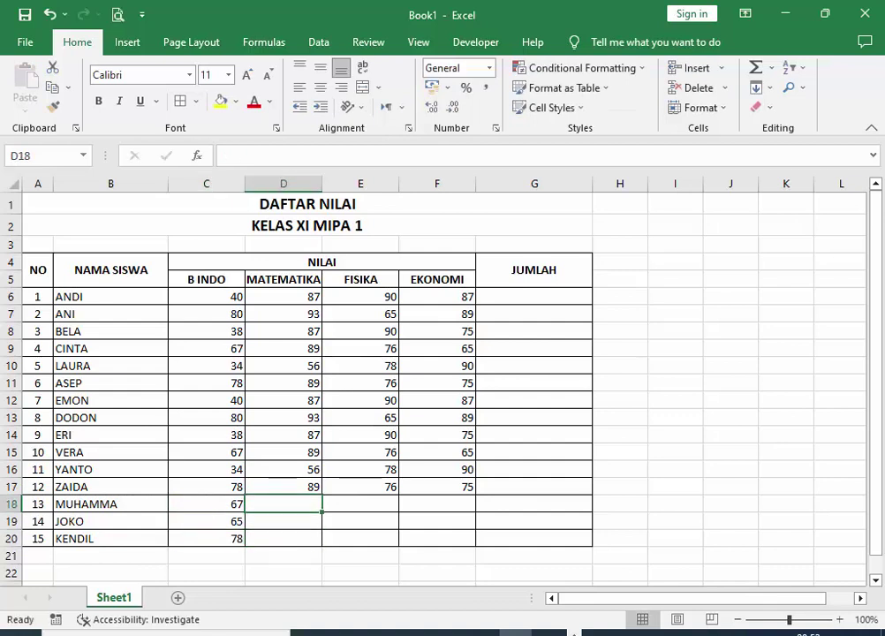
{"action": "type", "text": "67"}
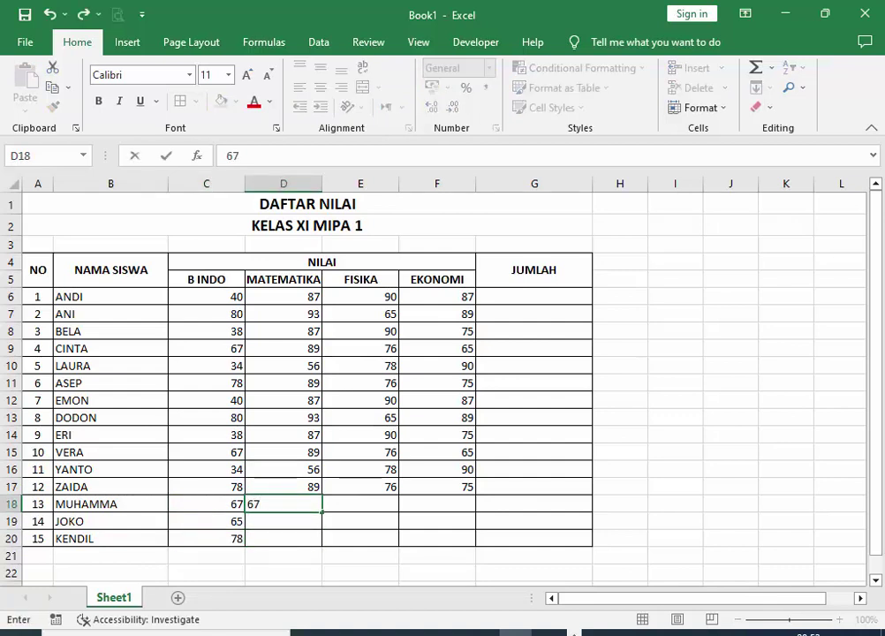
{"action": "key", "text": "Return"}
{"action": "type", "text": "89"}
{"action": "key", "text": "Return"}
{"action": "type", "text": "93"}
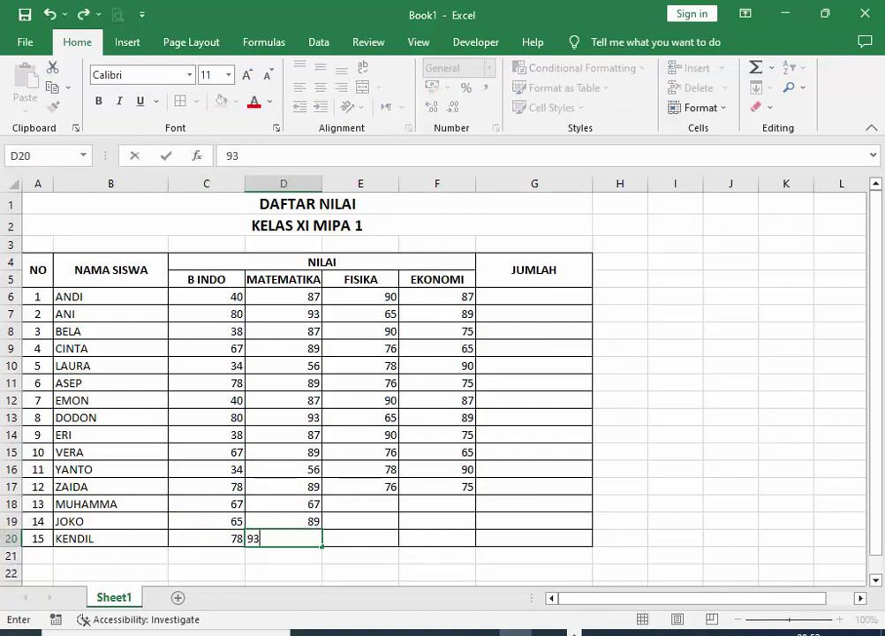
{"action": "key", "text": "Tab"}
Enter FISIKA scores 90, 98 and 76 for rows 18–20.
{"action": "left_click", "coordinate": [360, 503]}
{"action": "type", "text": "90"}
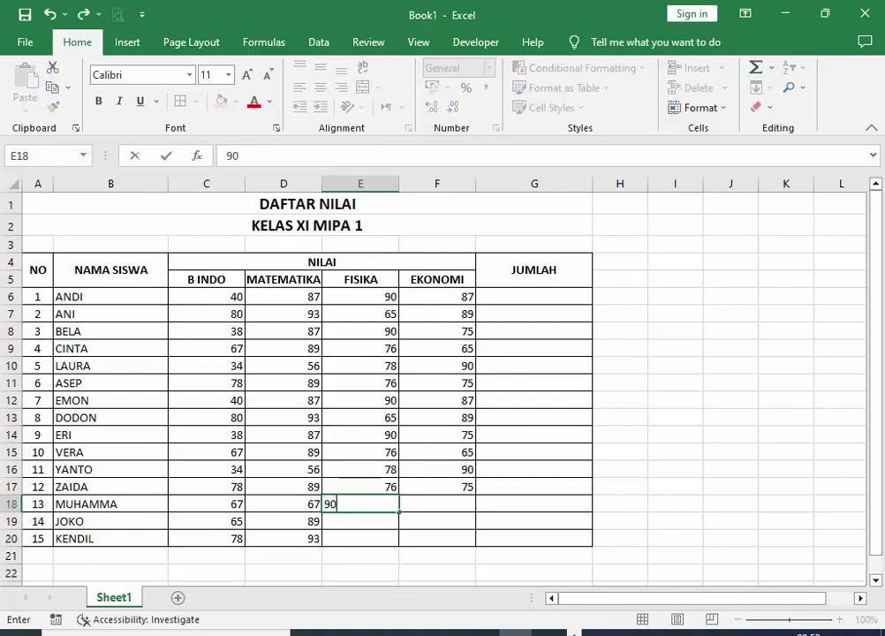
{"action": "key", "text": "Return"}
{"action": "type", "text": "98"}
{"action": "key", "text": "Return"}
{"action": "type", "text": "76"}
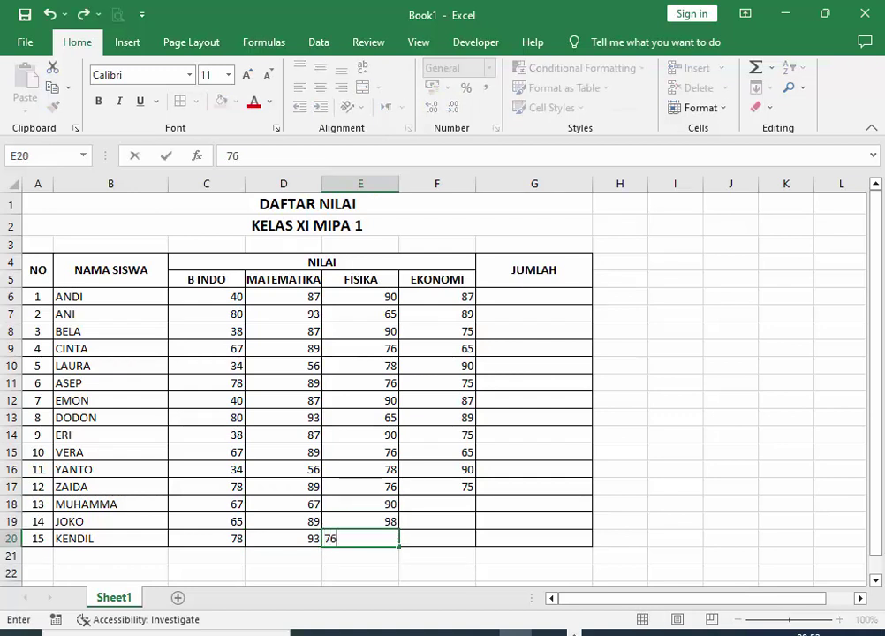
{"action": "key", "text": "Return"}
Enter EKONOMI scores 75, 67 and 64 for rows 18–20.
{"action": "left_click", "coordinate": [437, 538]}
{"action": "key", "text": "Up"}
{"action": "key", "text": "Up"}
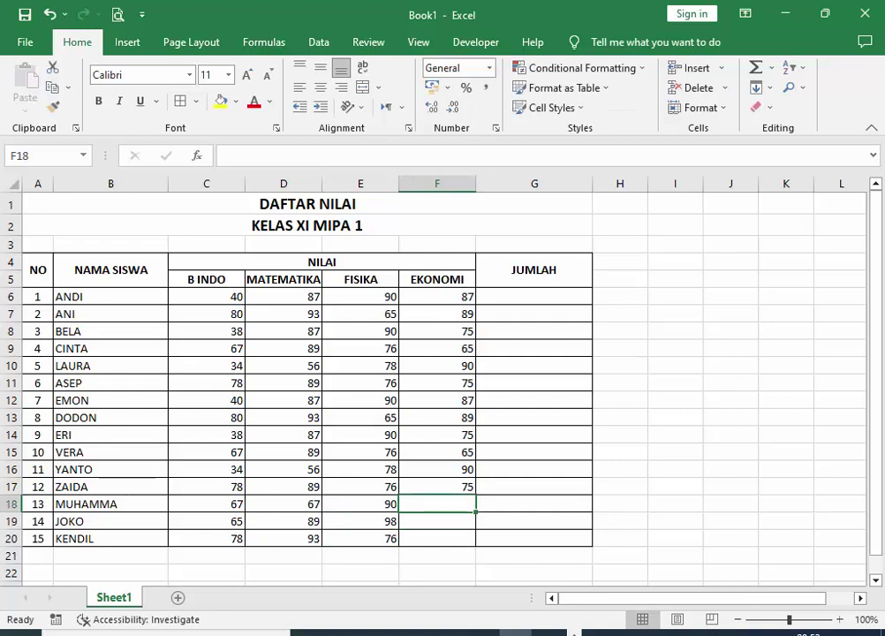
{"action": "type", "text": "75"}
{"action": "key", "text": "Return"}
{"action": "type", "text": "67"}
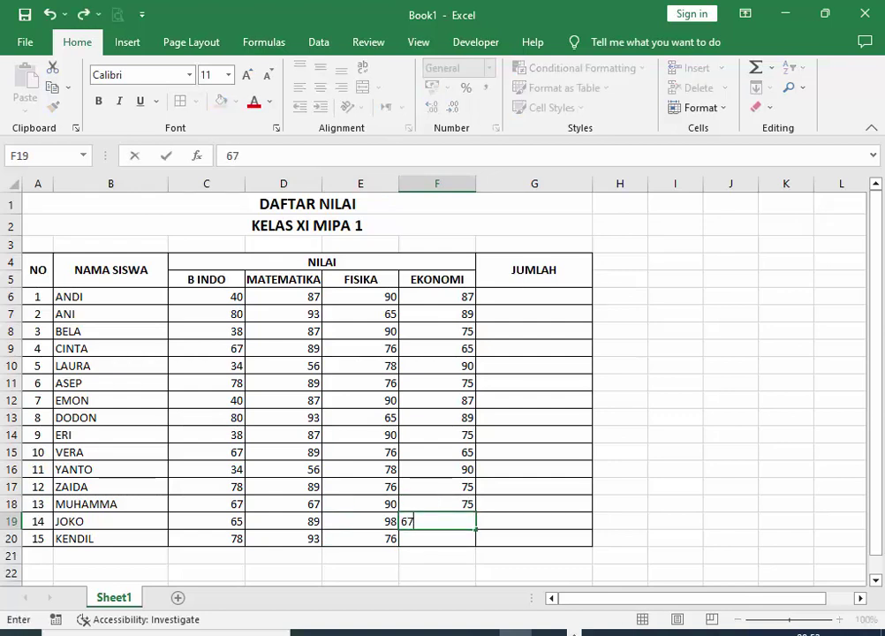
{"action": "key", "text": "Return"}
{"action": "type", "text": "64"}
{"action": "key", "text": "Up"}
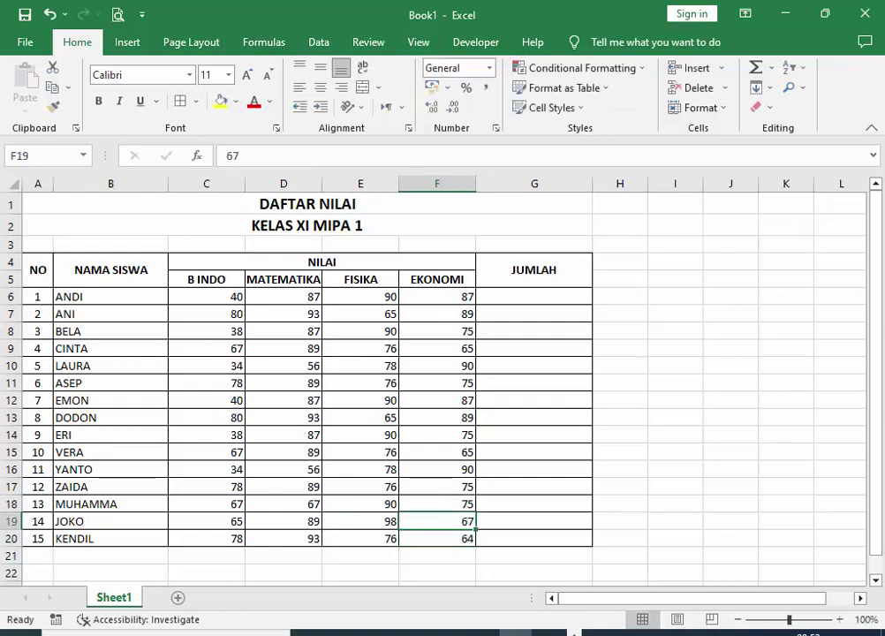
{"action": "key", "text": "Up"}
{"action": "key", "text": "Up"}
{"action": "key", "text": "Up"}
{"action": "key", "text": "Up"}
{"action": "key", "text": "Up"}
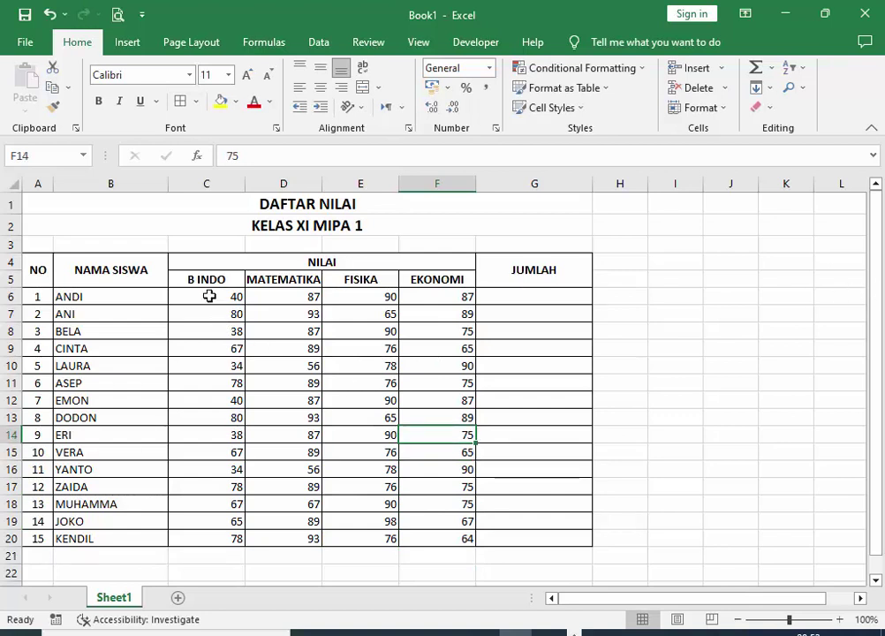
Center-align all scores in C6:F20.
{"action": "left_click_drag", "start_coordinate": [209, 295], "coordinate": [448, 530]}
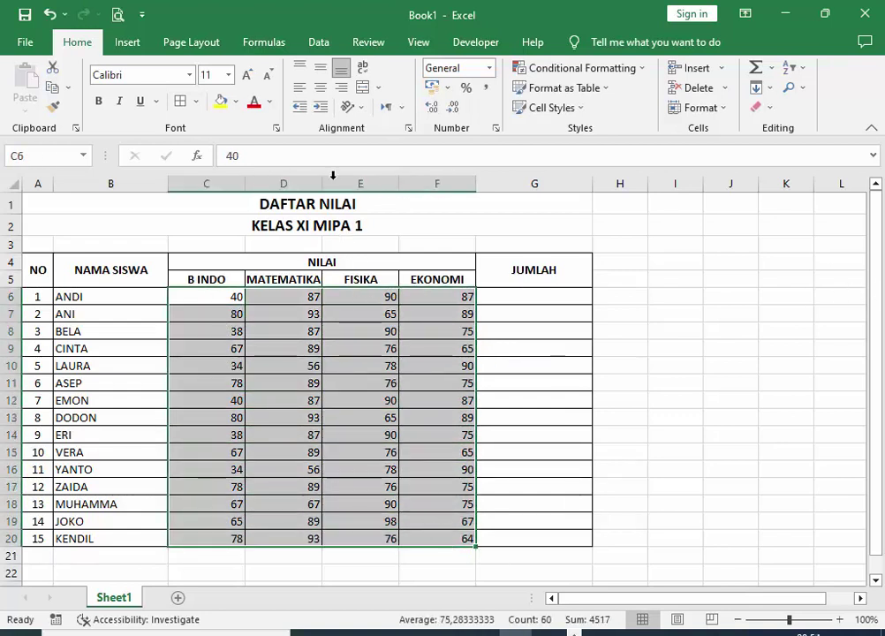
{"action": "left_click", "coordinate": [319, 88]}
{"action": "left_click", "coordinate": [770, 418]}
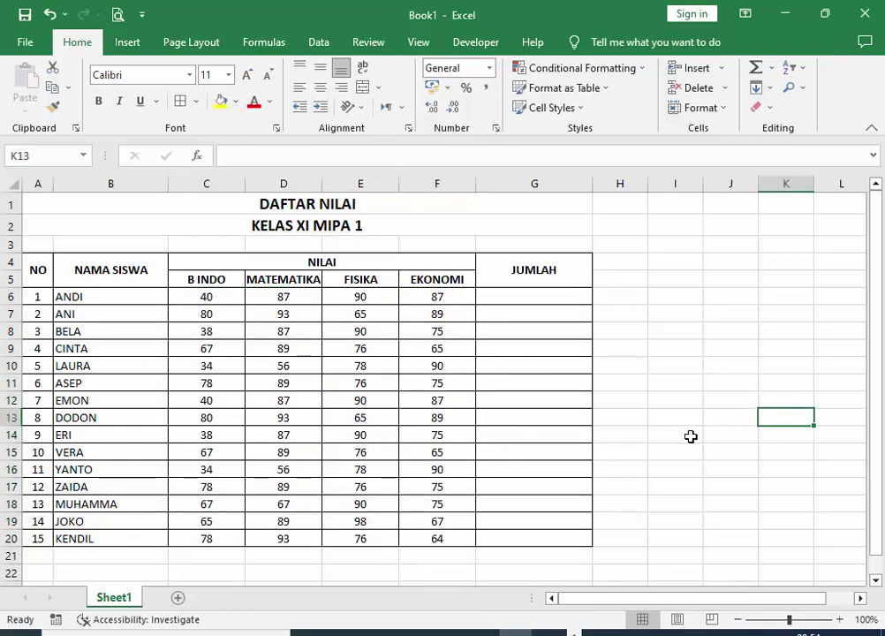
{"action": "left_click", "coordinate": [556, 263]}
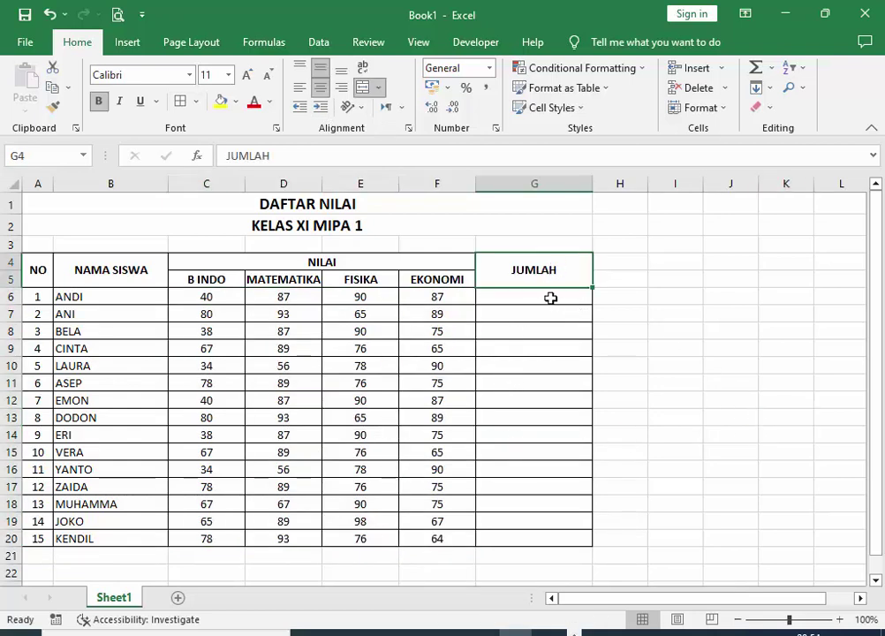
{"action": "left_click", "coordinate": [551, 298]}
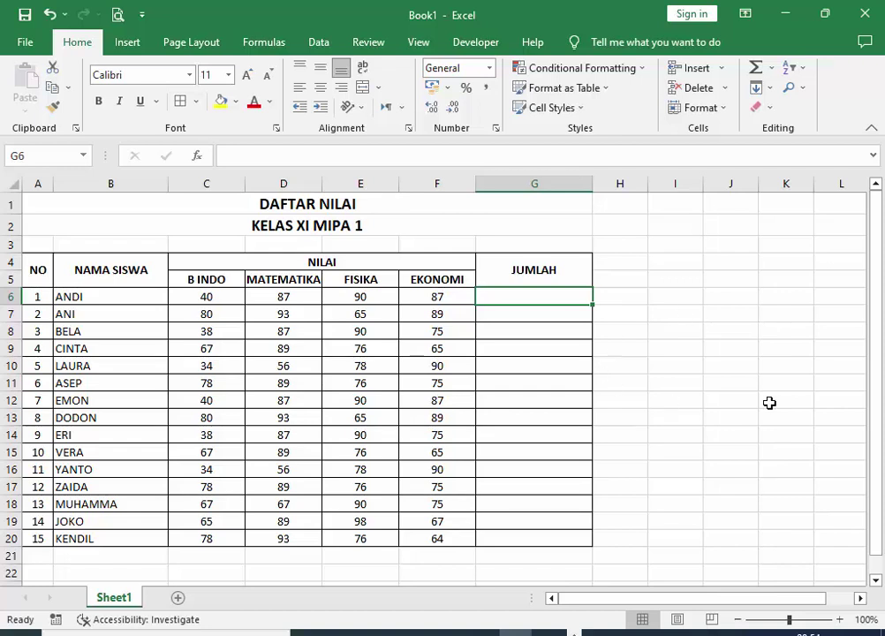
Enter =SUM(C6:F6) in G6 so ANDI's JUMLAH shows 304.
{"action": "type", "text": "=SUM"}
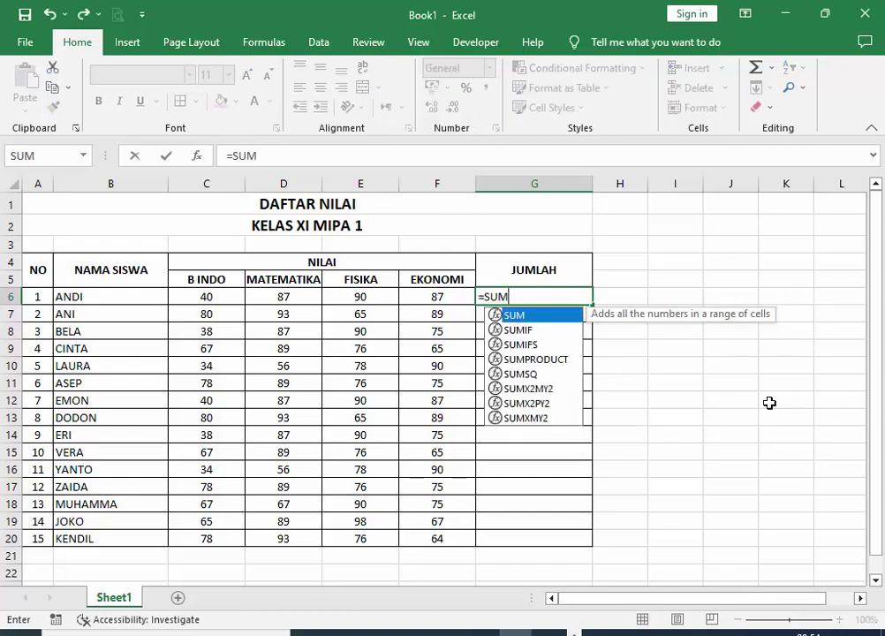
{"action": "type", "text": "("}
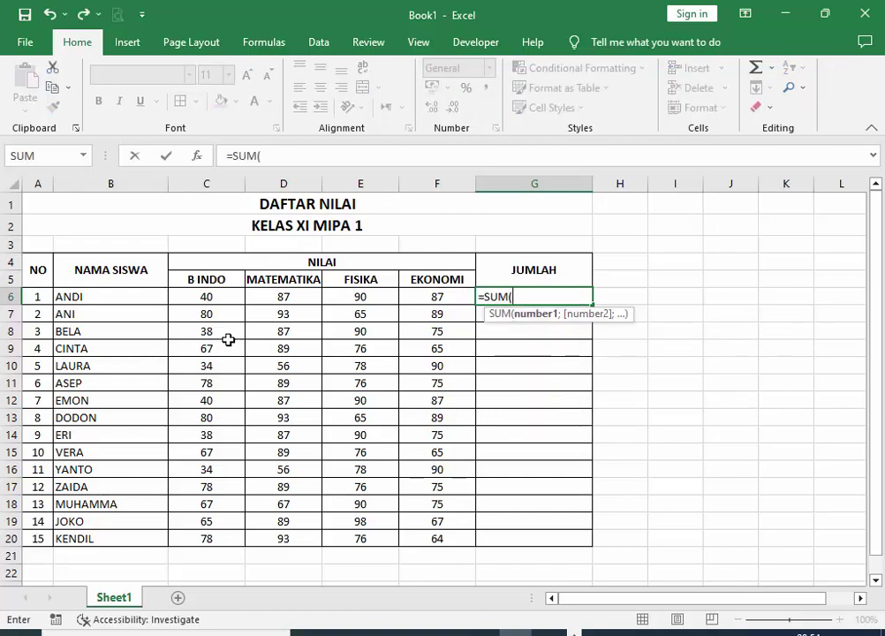
{"action": "left_click_drag", "start_coordinate": [208, 298], "coordinate": [420, 297]}
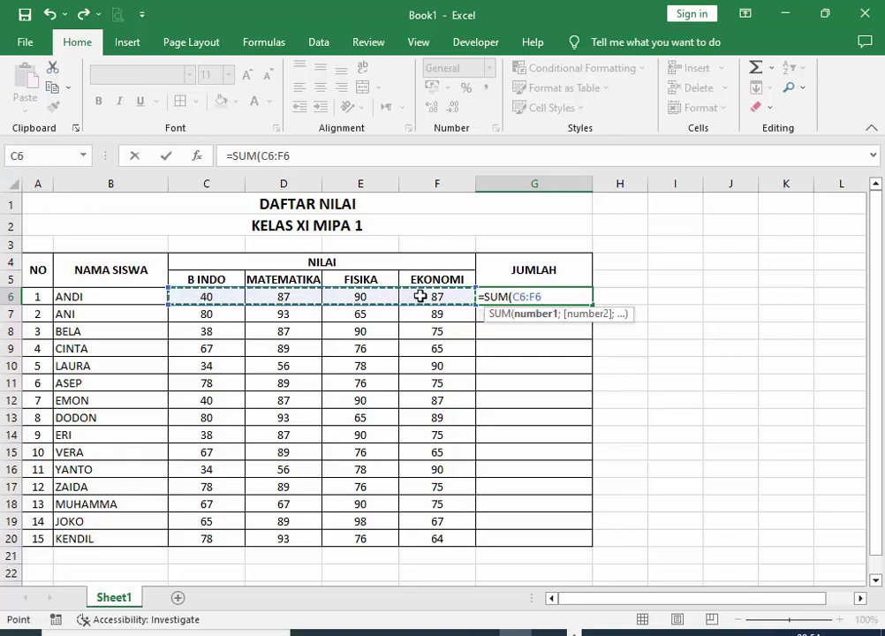
{"action": "type", "text": ")"}
{"action": "key", "text": "Return"}
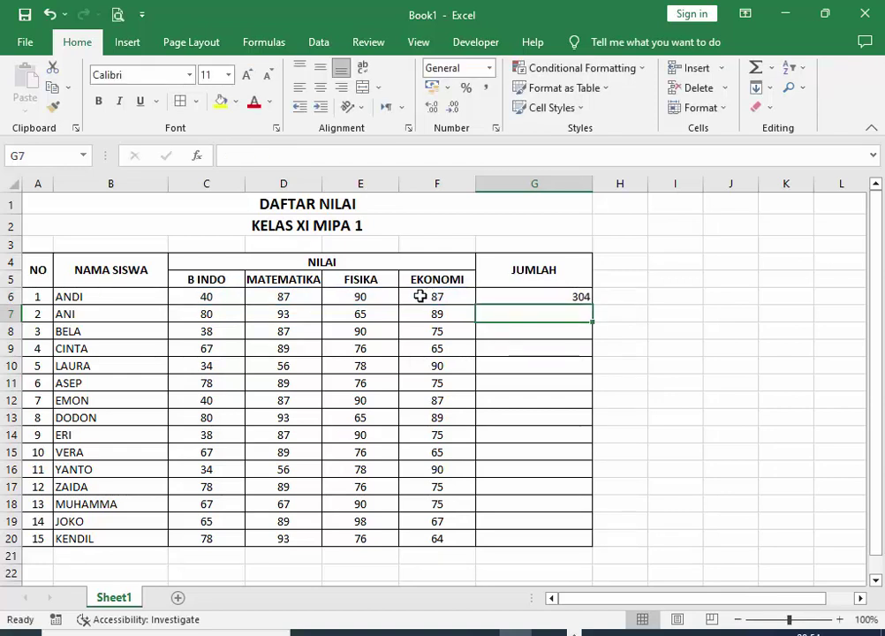
{"action": "key", "text": "Up"}
{"action": "key", "text": "Right"}
{"action": "key", "text": "Up"}
{"action": "key", "text": "Up"}
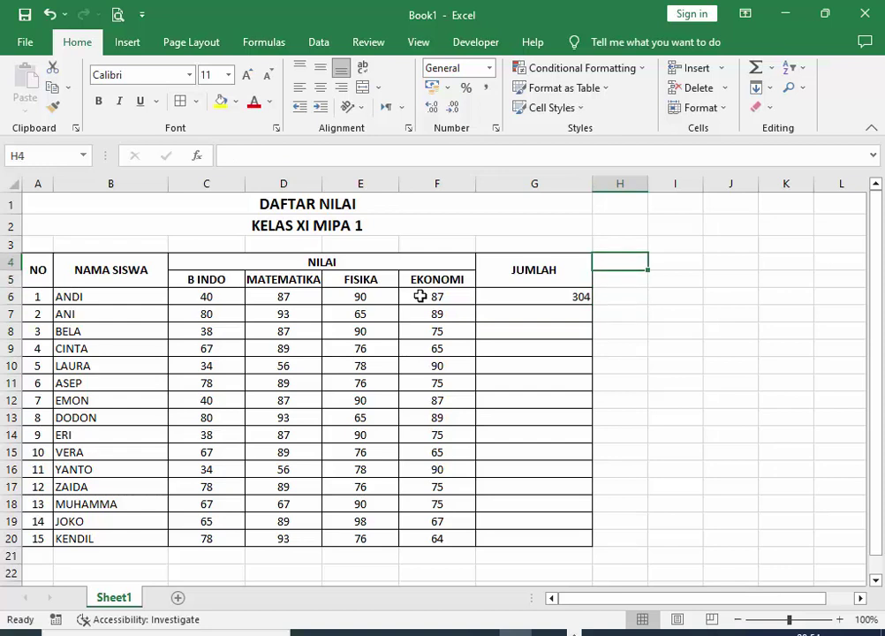
Add the RATA-RAT heading in H4 and copy JUMLAH's formatting down column H to row 20.
{"action": "type", "text": "RATA-"}
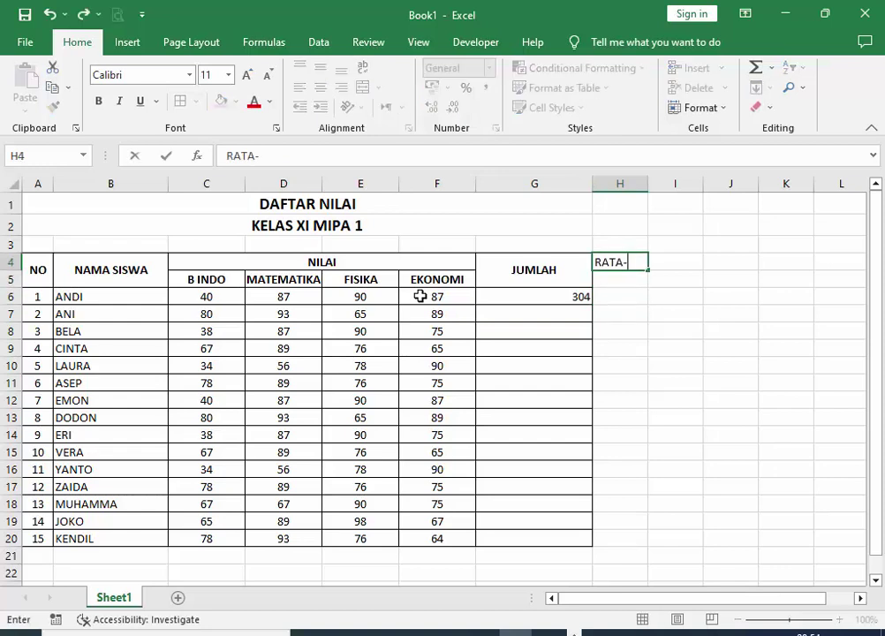
{"action": "type", "text": "RAT"}
{"action": "key", "text": "Return"}
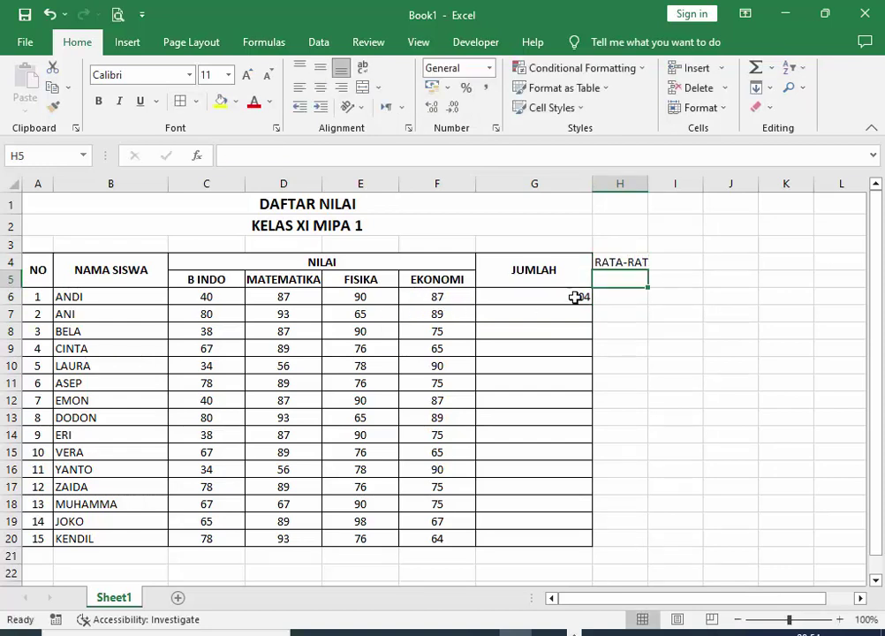
{"action": "left_click", "coordinate": [622, 258]}
{"action": "left_click", "coordinate": [533, 265]}
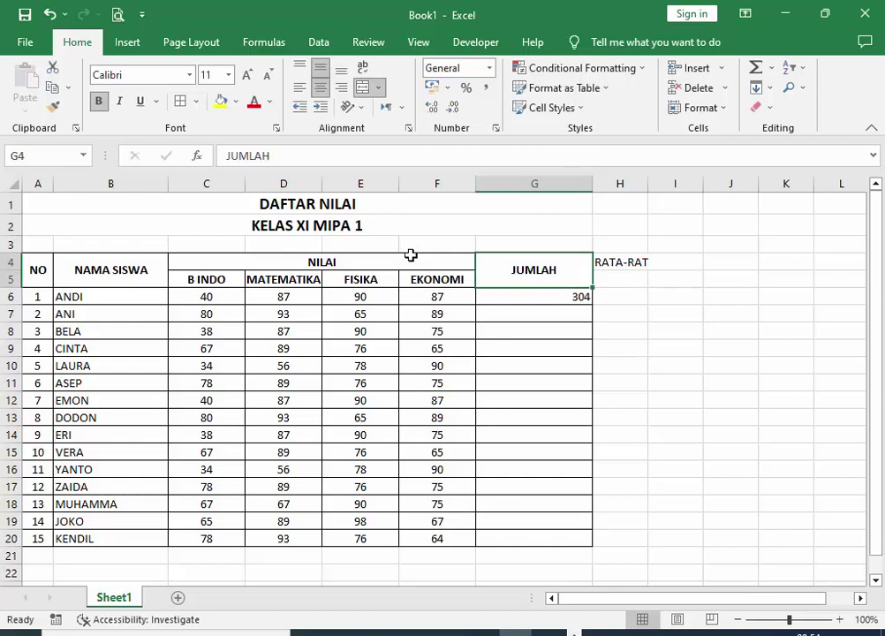
{"action": "left_click", "coordinate": [53, 106]}
{"action": "left_click", "coordinate": [617, 259]}
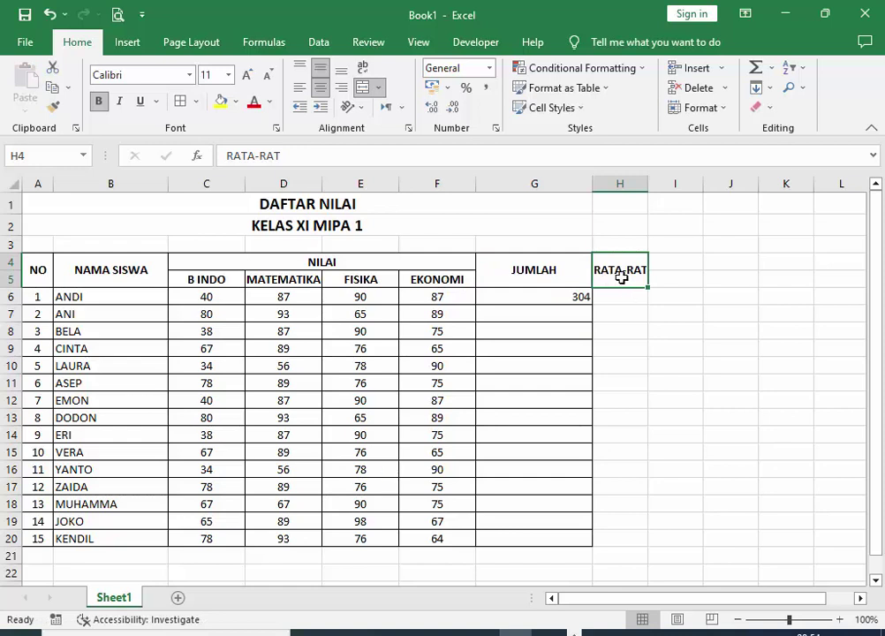
{"action": "left_click_drag", "start_coordinate": [620, 278], "coordinate": [613, 533]}
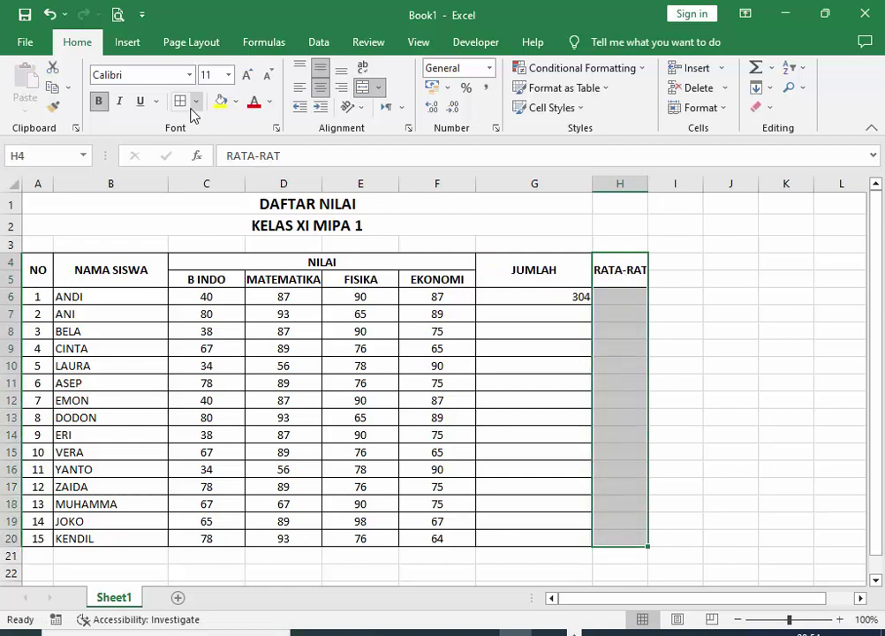
Autofit columns H and G to the RATA-RAT and JUMLAH headings.
{"action": "double_click", "coordinate": [649, 184]}
{"action": "left_click", "coordinate": [733, 278]}
{"action": "double_click", "coordinate": [594, 184]}
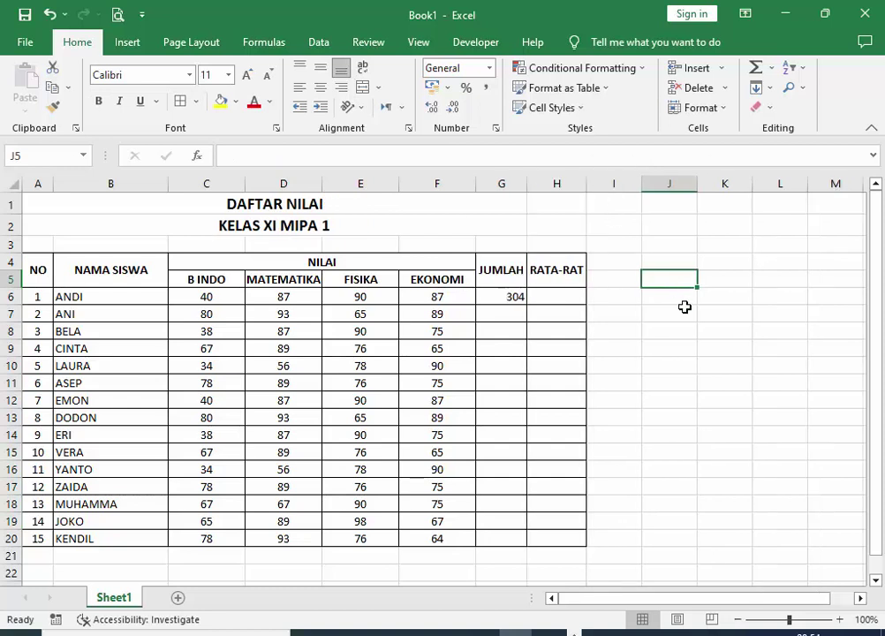
{"action": "left_click", "coordinate": [678, 451]}
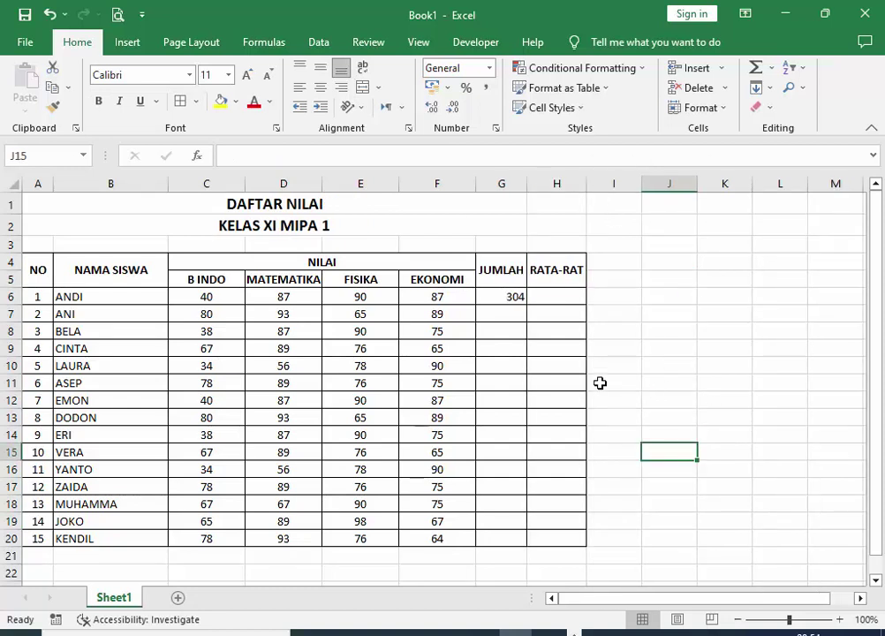
{"action": "left_click", "coordinate": [505, 311]}
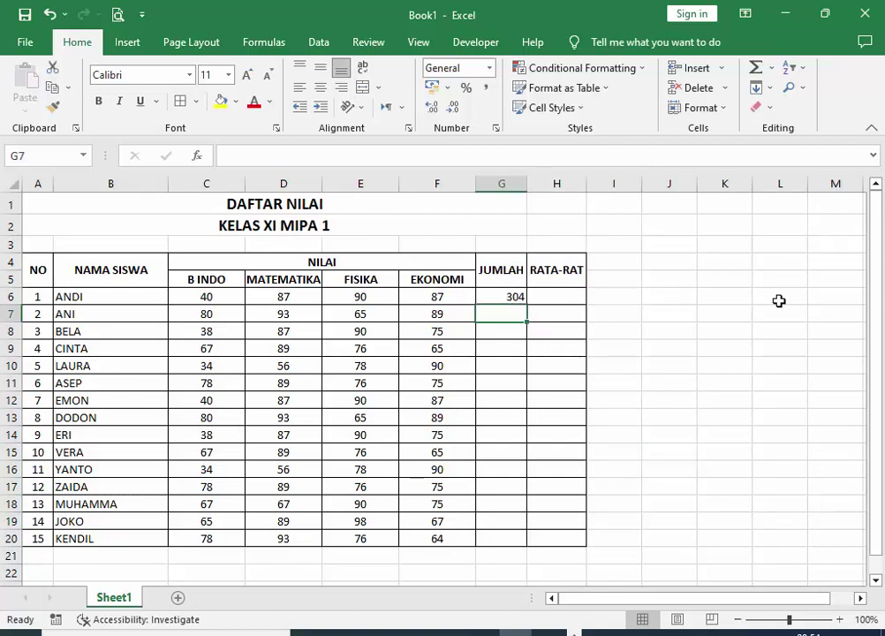
Enter =SUM(C7:F7) to total ANI's four grades, giving 327.
{"action": "type", "text": "="}
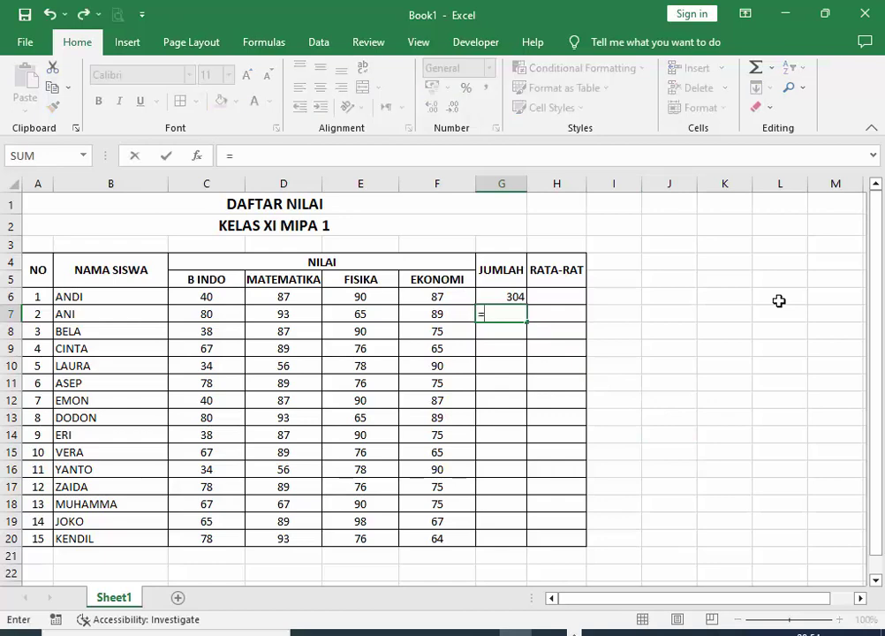
{"action": "type", "text": "SUM"}
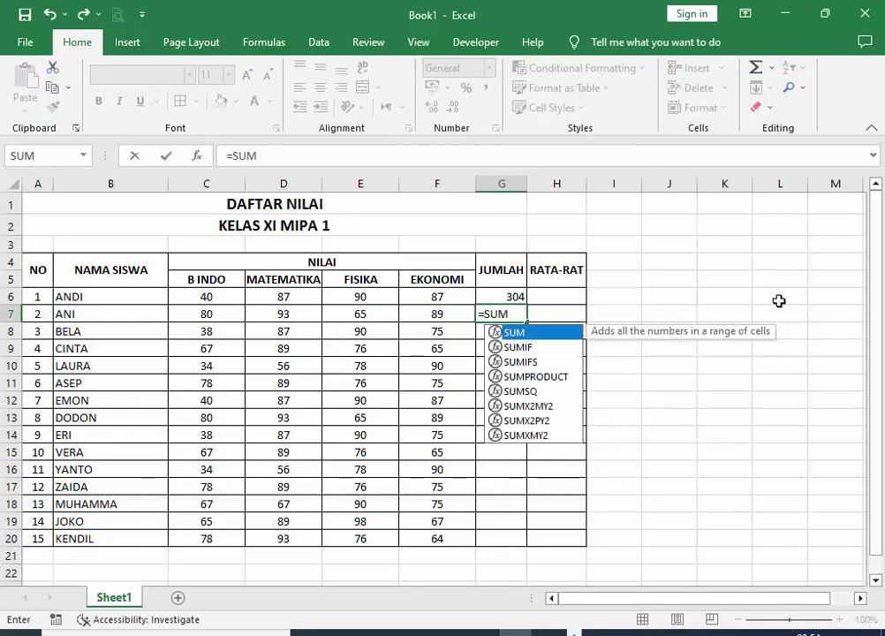
{"action": "type", "text": "("}
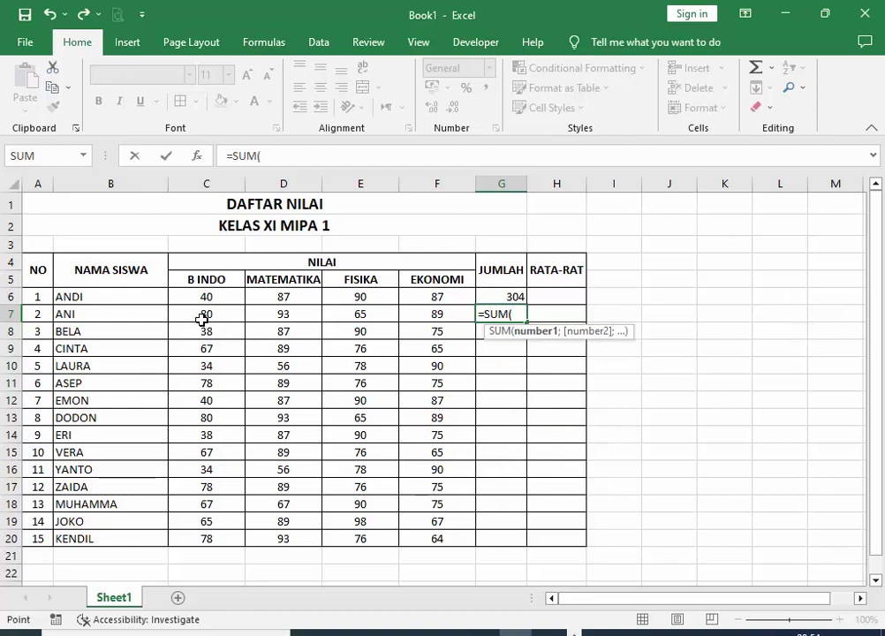
{"action": "left_click_drag", "start_coordinate": [202, 320], "coordinate": [432, 318]}
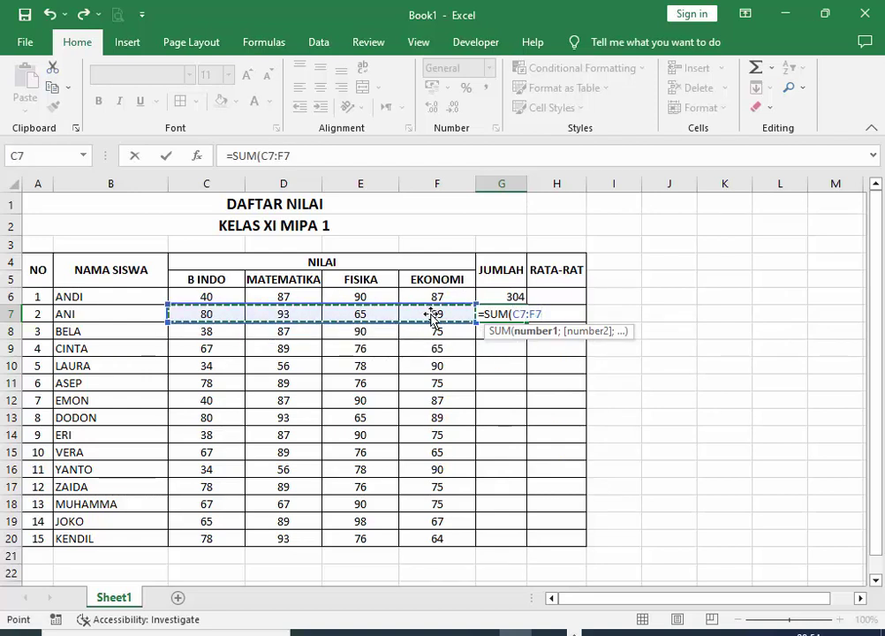
{"action": "type", "text": ")"}
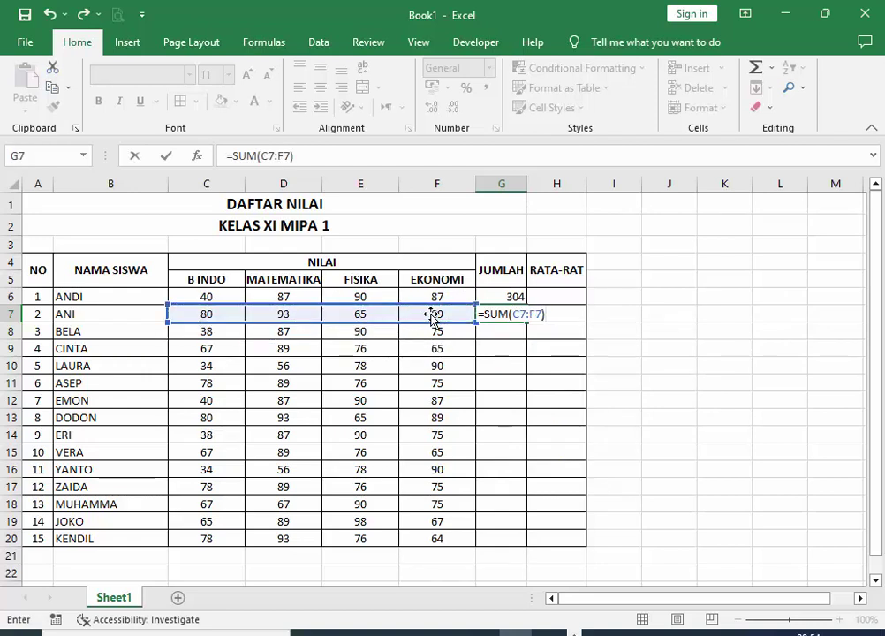
{"action": "key", "text": "Return"}
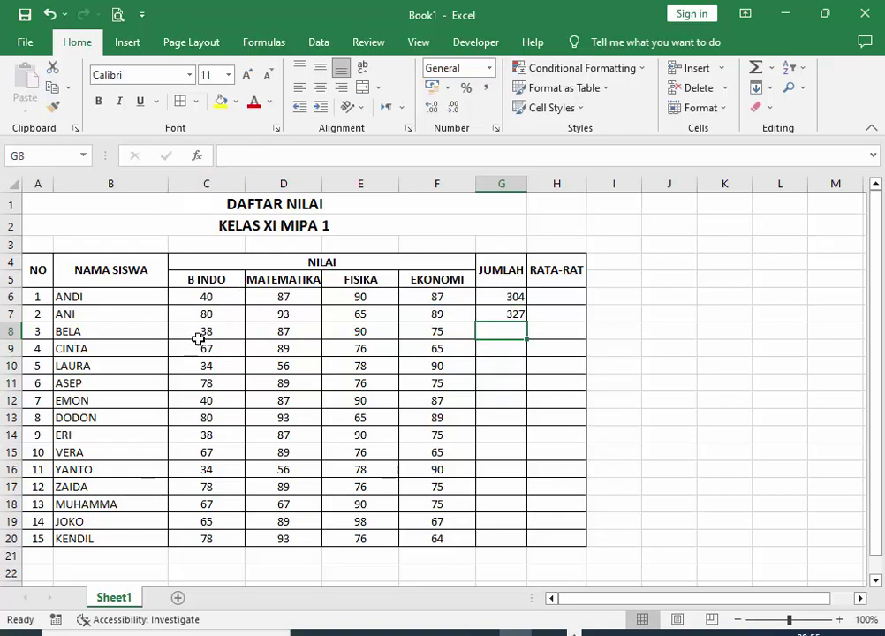
AutoSum BELA's grades into G8, copy the formula down, then clear G7:G20 again.
{"action": "left_click_drag", "start_coordinate": [197, 334], "coordinate": [441, 332]}
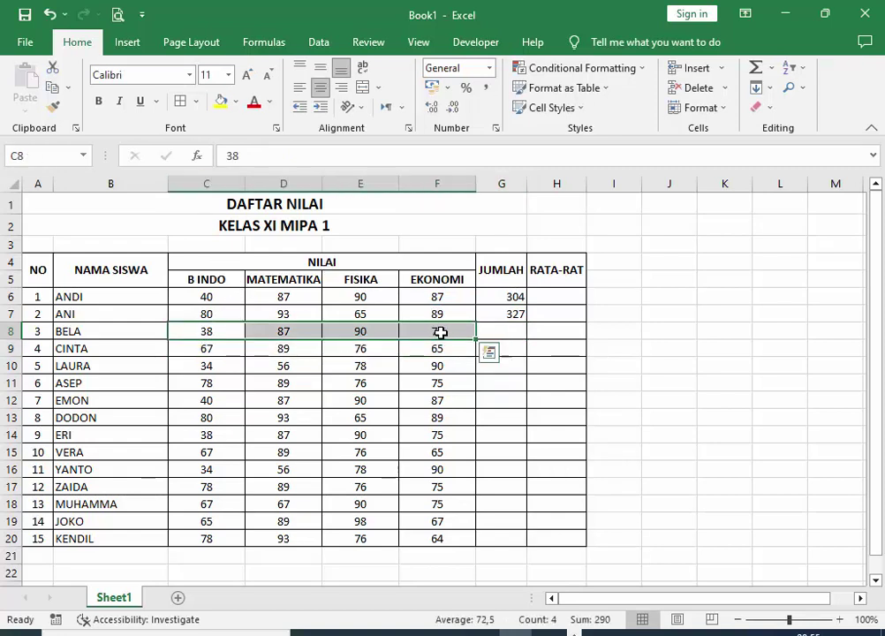
{"action": "left_click", "coordinate": [755, 67]}
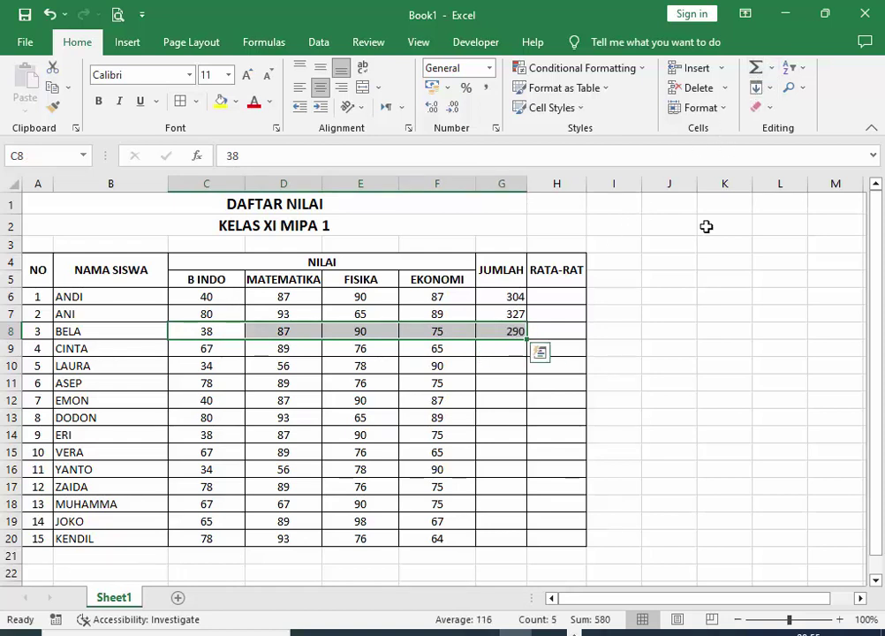
{"action": "left_click", "coordinate": [792, 296]}
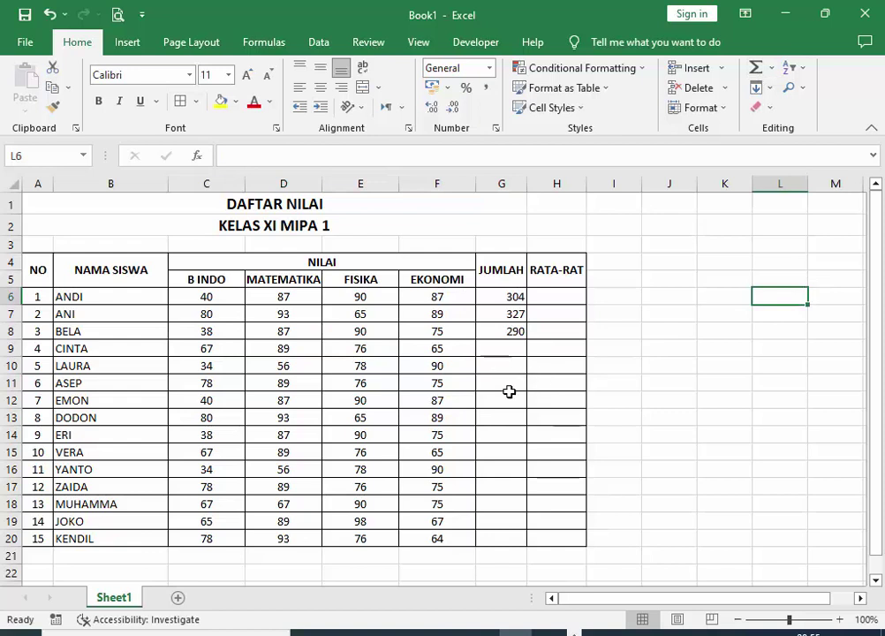
{"action": "left_click", "coordinate": [508, 333]}
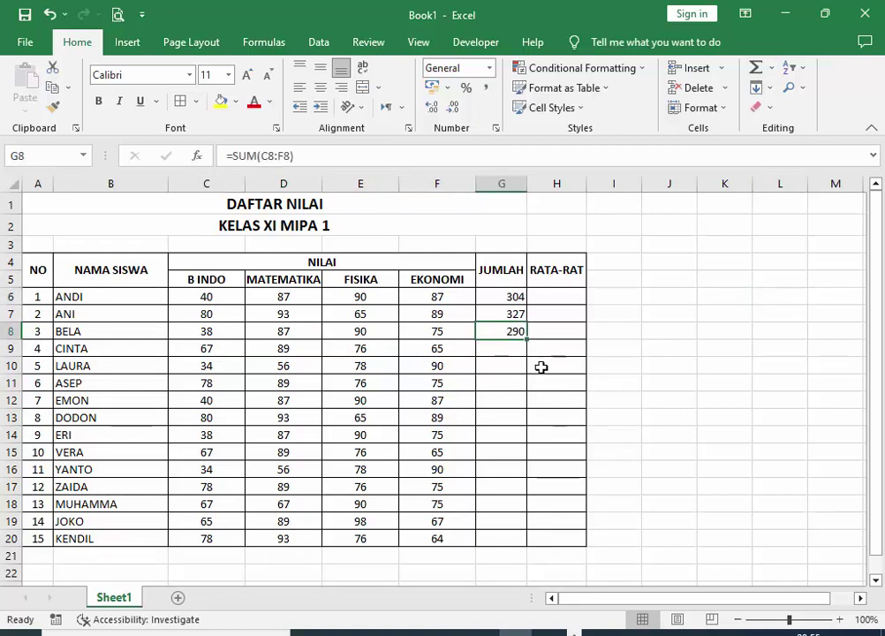
{"action": "left_click_drag", "start_coordinate": [526, 339], "coordinate": [528, 544]}
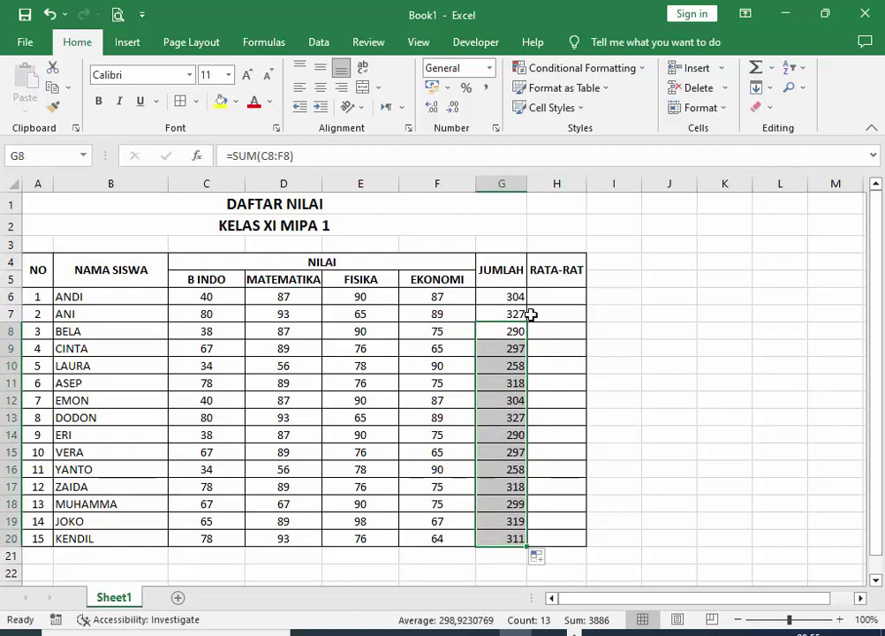
{"action": "left_click_drag", "start_coordinate": [517, 314], "coordinate": [540, 546]}
{"action": "key", "text": "Delete"}
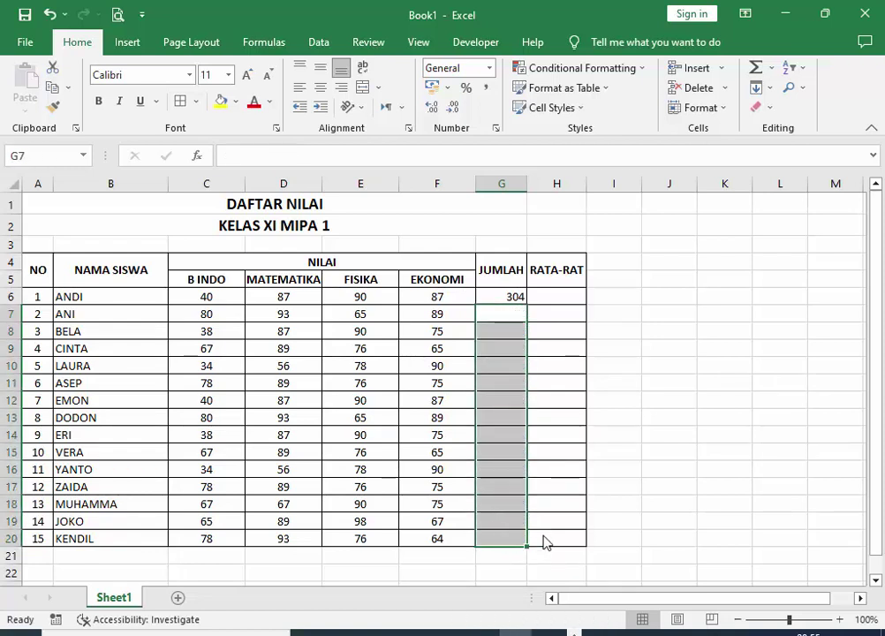
Fill ANDI's total formula from G6 down to row 20.
{"action": "left_click", "coordinate": [512, 298]}
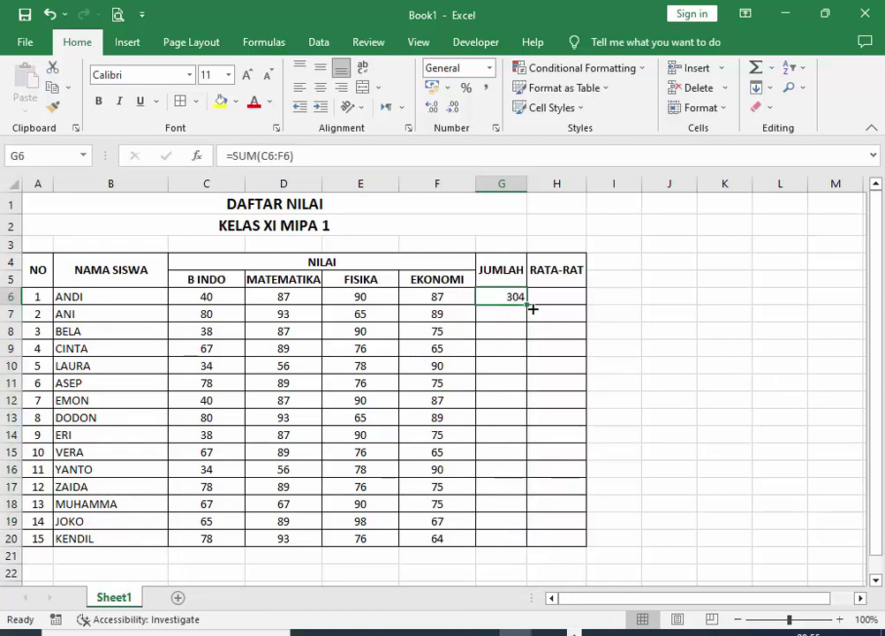
{"action": "double_click", "coordinate": [530, 306]}
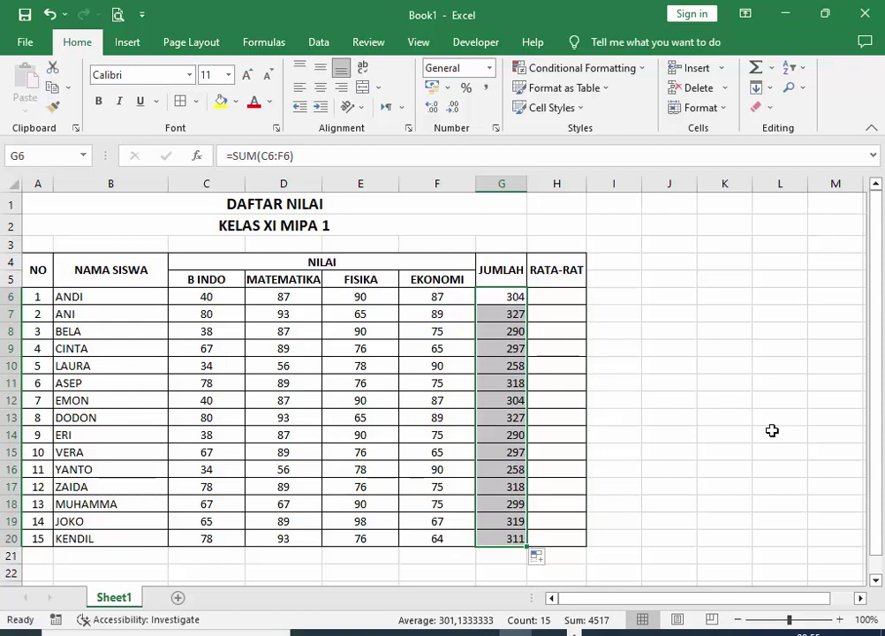
{"action": "key", "text": "ctrl+z"}
{"action": "left_click", "coordinate": [725, 419]}
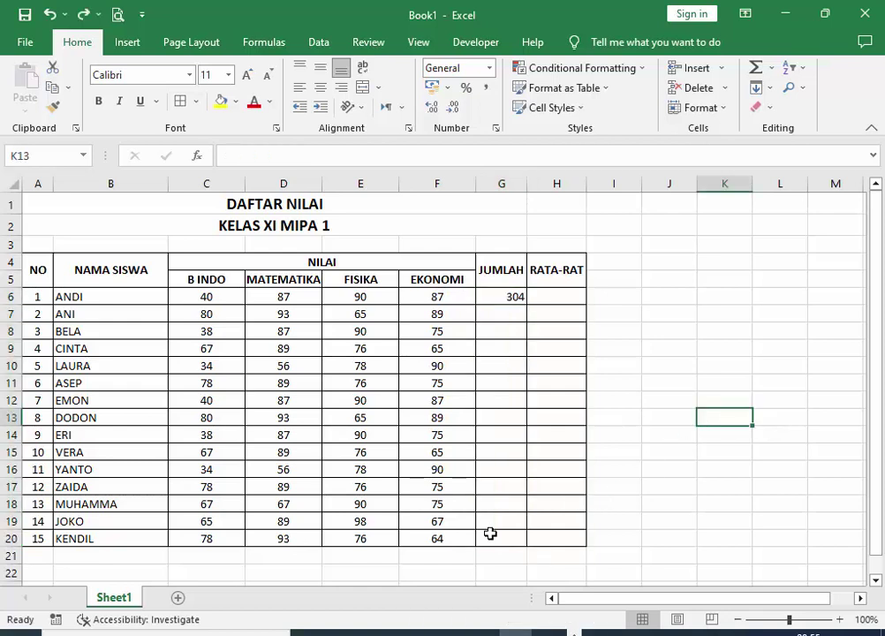
{"action": "left_click", "coordinate": [510, 300]}
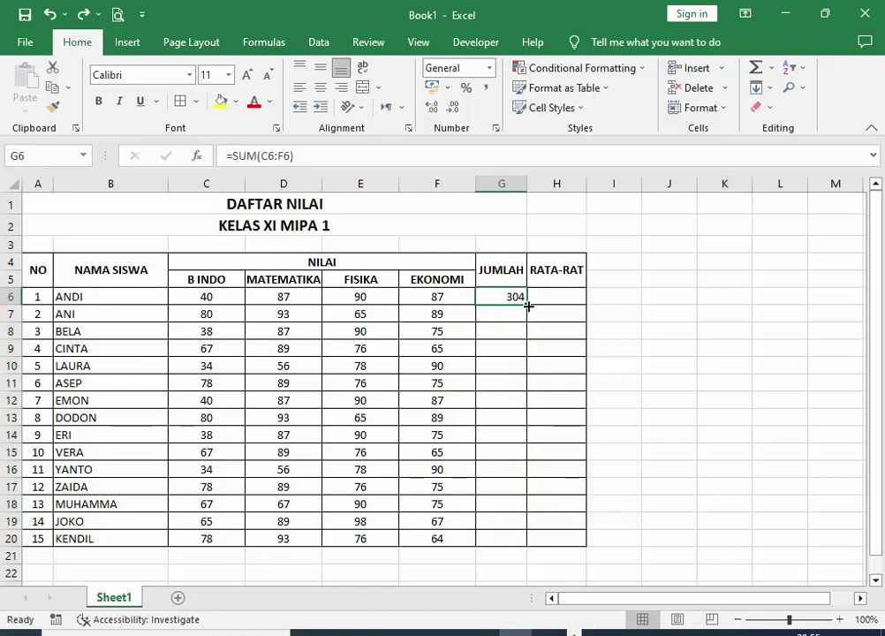
{"action": "double_click", "coordinate": [528, 306]}
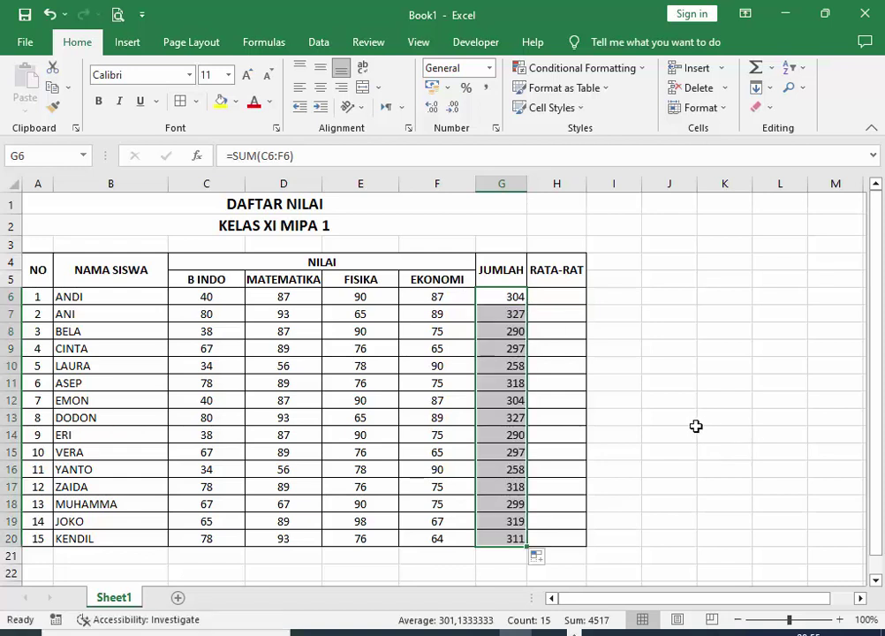
{"action": "key", "text": "ctrl+z"}
{"action": "left_click", "coordinate": [610, 364]}
{"action": "left_click", "coordinate": [520, 297]}
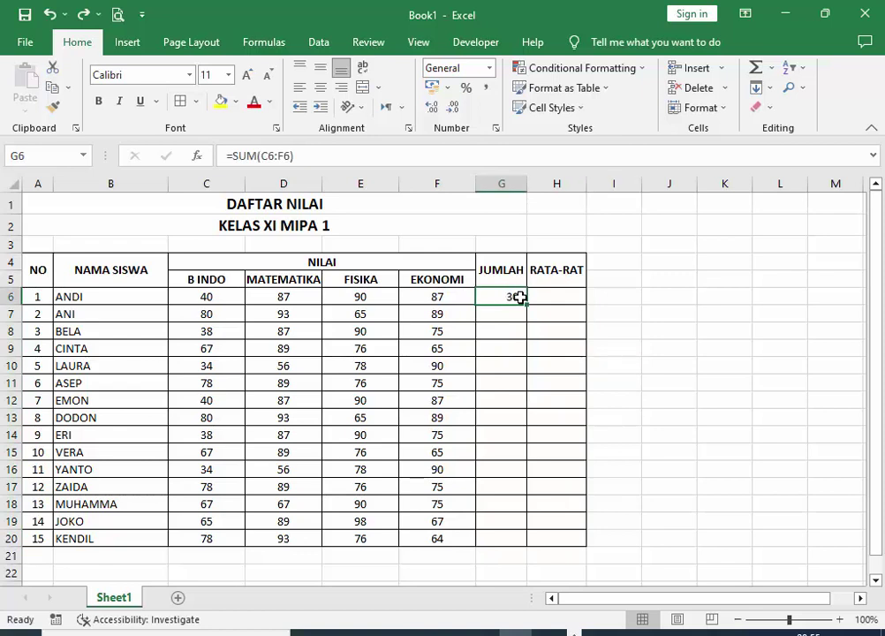
{"action": "left_click_drag", "start_coordinate": [526, 304], "coordinate": [521, 542]}
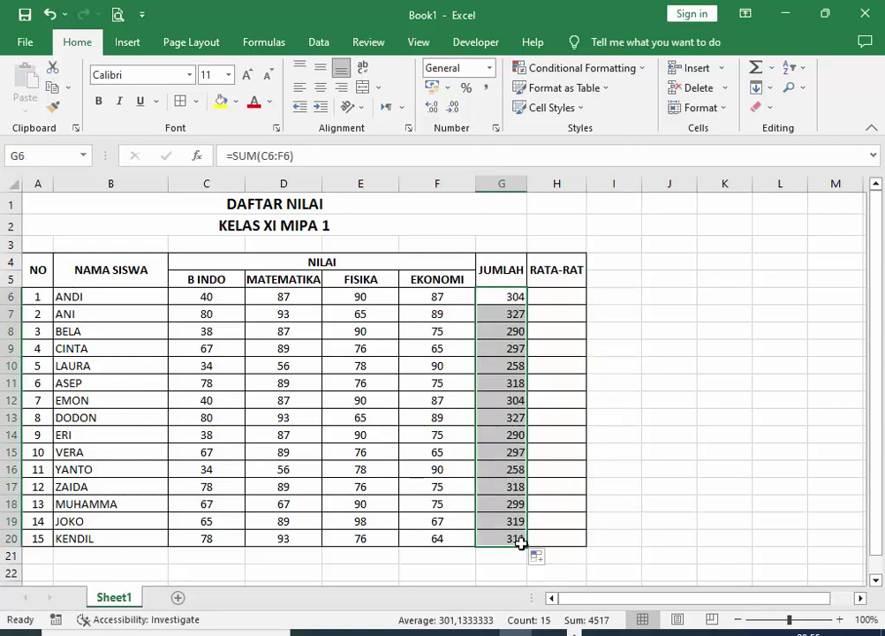
{"action": "left_click", "coordinate": [786, 457]}
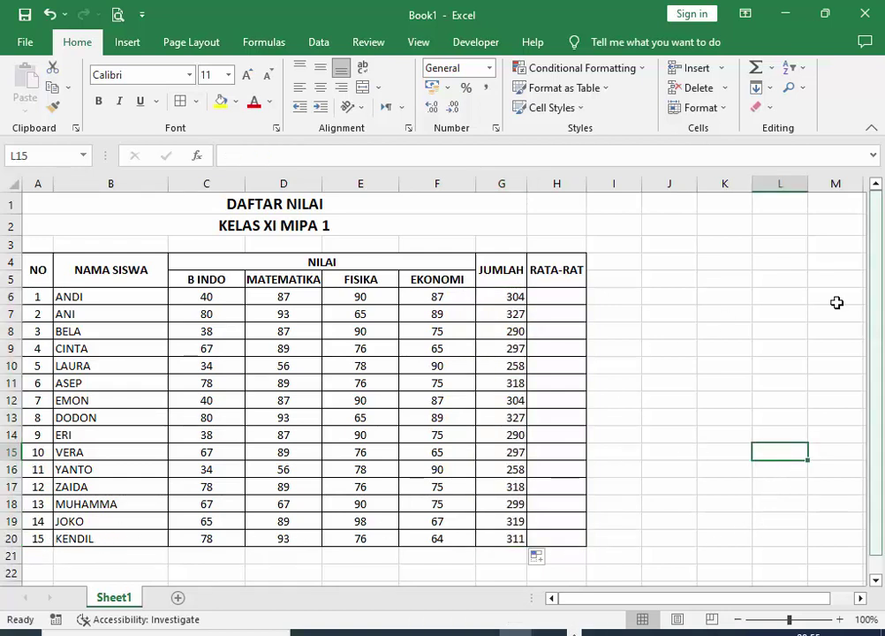
Centre and bold the JUMLAH totals in G6:G20.
{"action": "left_click_drag", "start_coordinate": [509, 298], "coordinate": [509, 537]}
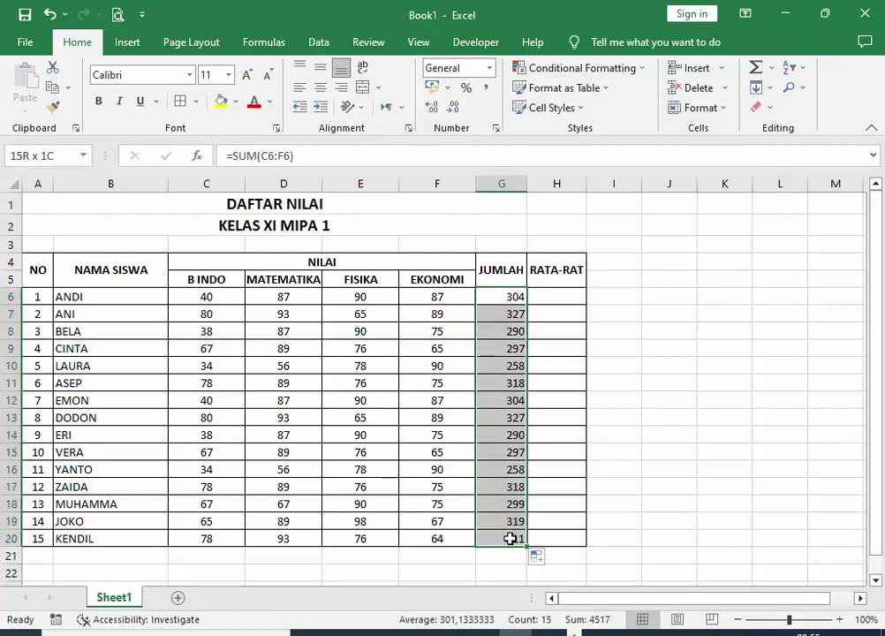
{"action": "left_click", "coordinate": [319, 88]}
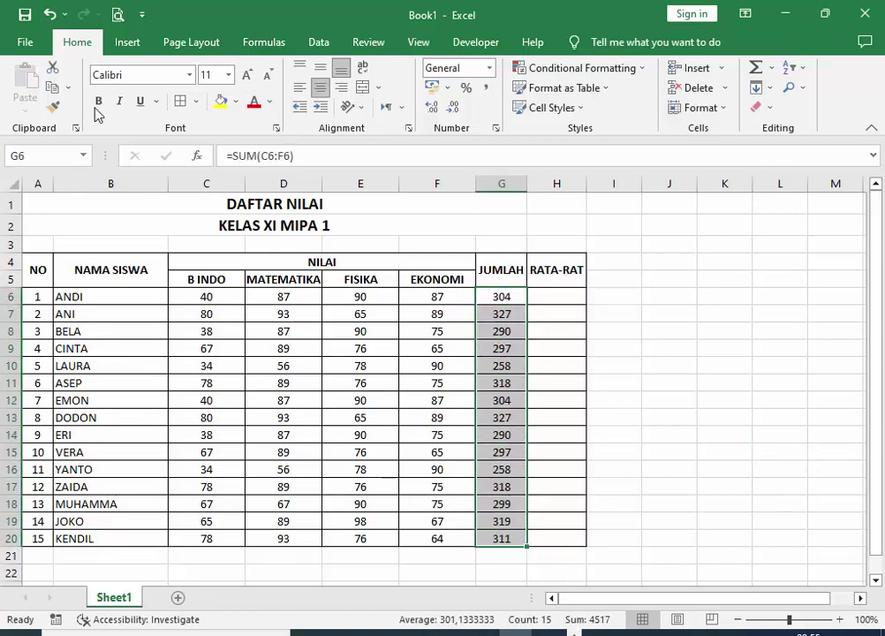
{"action": "left_click", "coordinate": [98, 101]}
{"action": "left_click", "coordinate": [670, 402]}
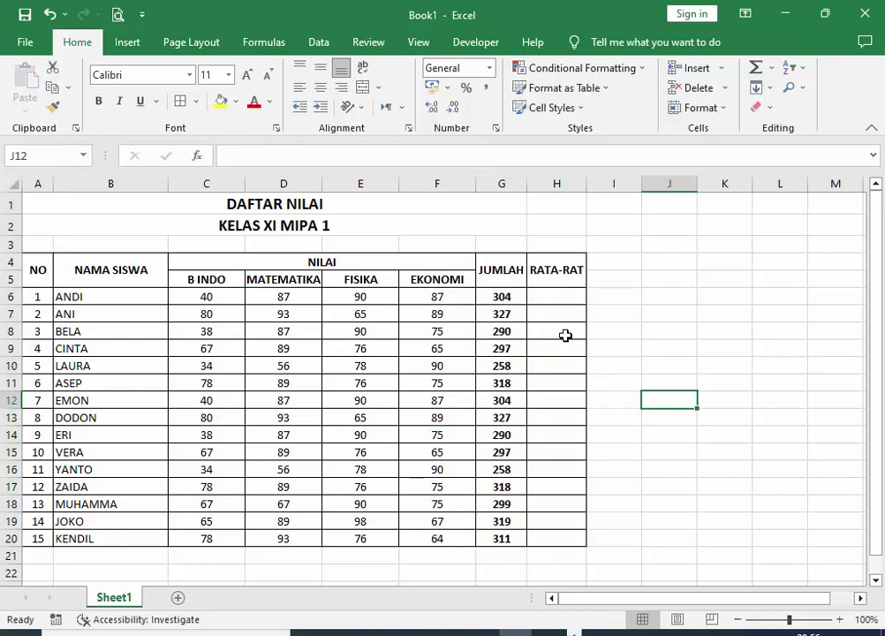
Select the RATA-RAT heading cell and widen column H.
{"action": "left_click", "coordinate": [574, 296]}
{"action": "left_click", "coordinate": [565, 273]}
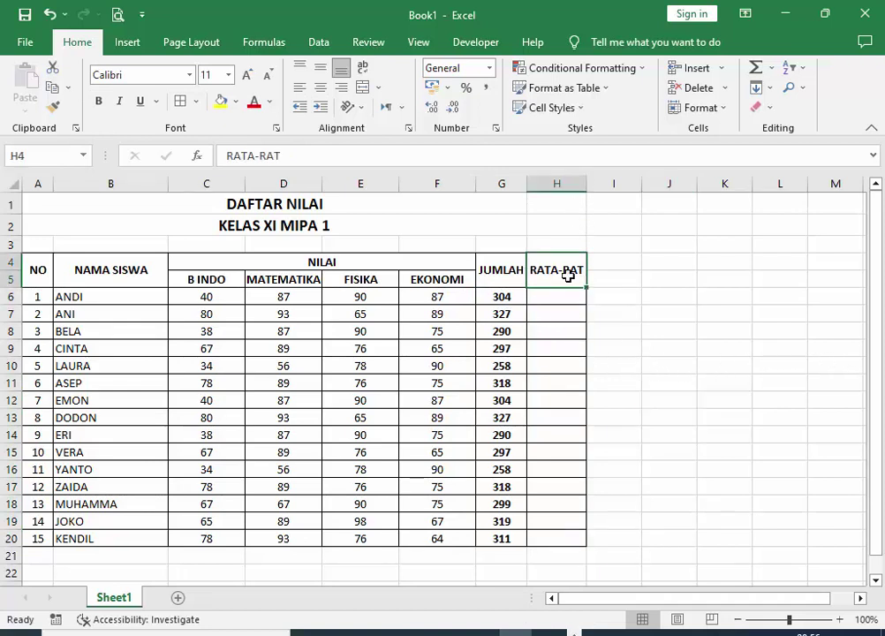
{"action": "left_click", "coordinate": [664, 314]}
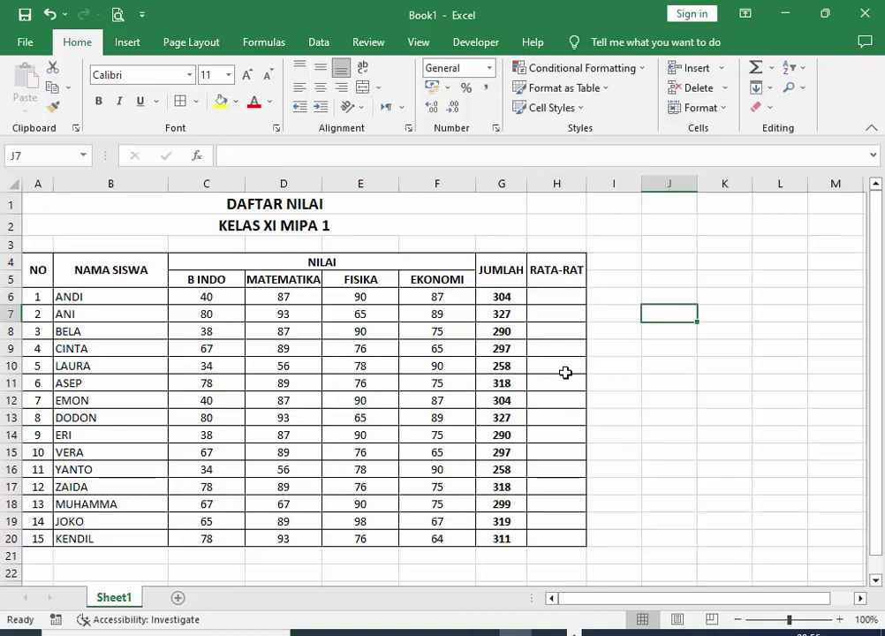
{"action": "left_click", "coordinate": [561, 261]}
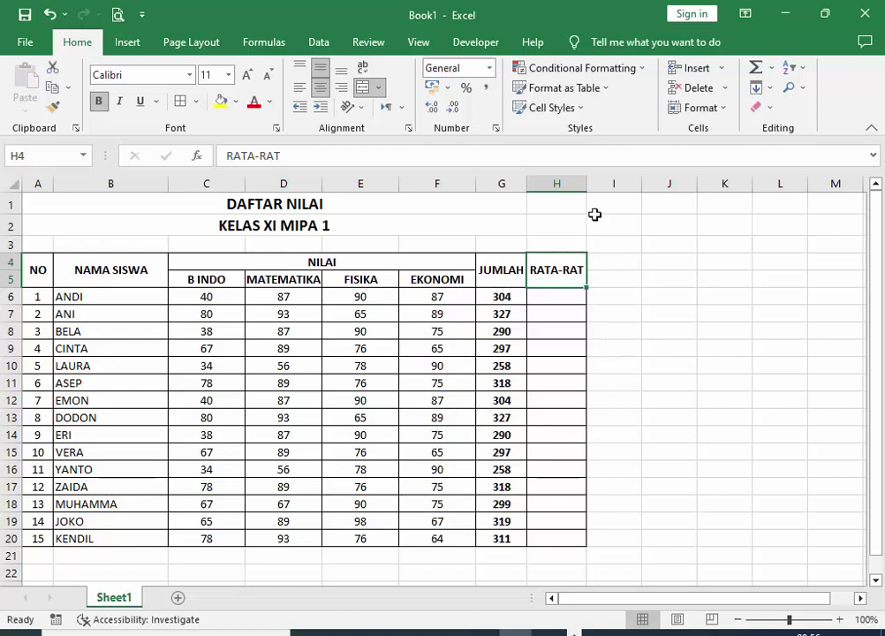
{"action": "left_click_drag", "start_coordinate": [579, 184], "coordinate": [621, 187]}
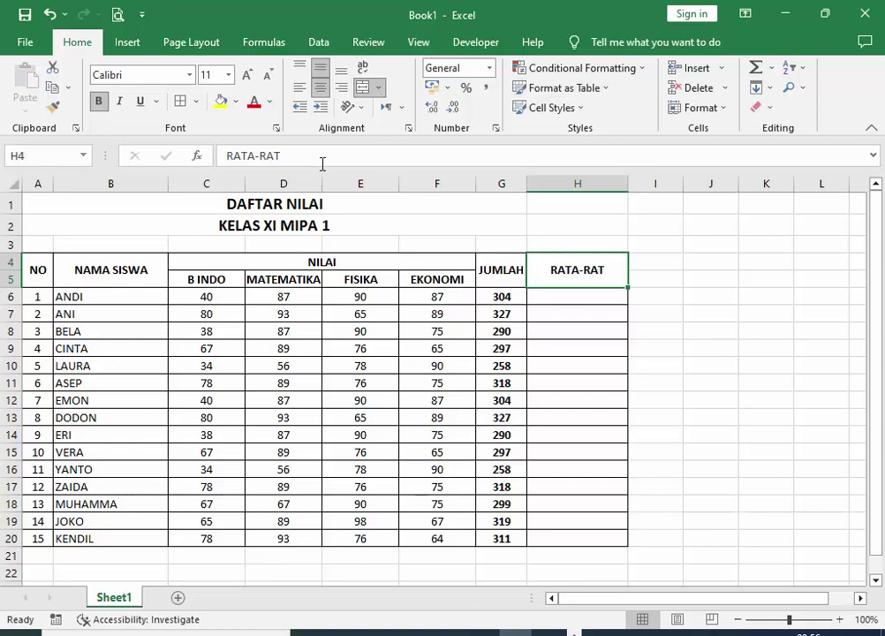
Append A so the heading reads RATA-RATA, then AutoFit column H.
{"action": "double_click", "coordinate": [612, 268]}
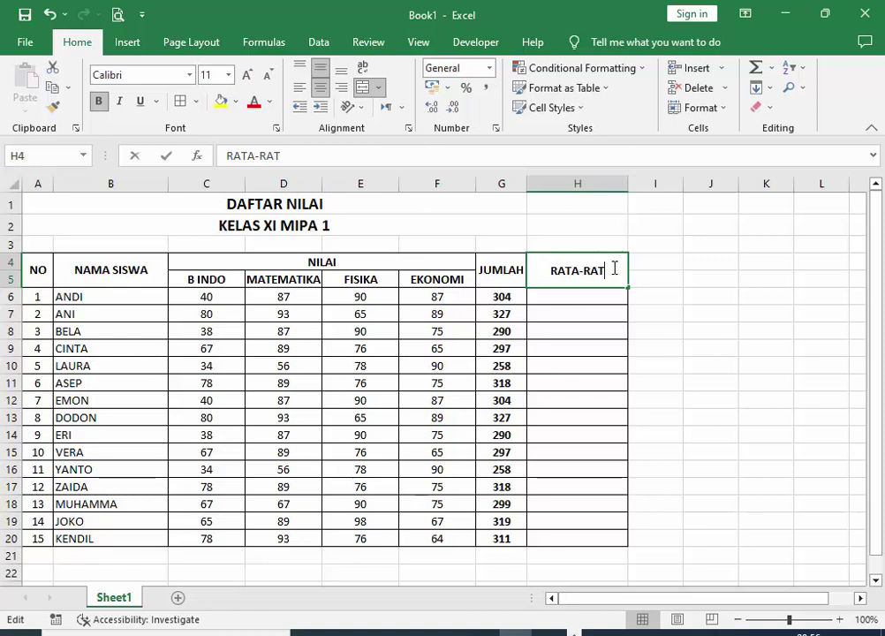
{"action": "left_click", "coordinate": [737, 372]}
{"action": "left_click", "coordinate": [592, 277]}
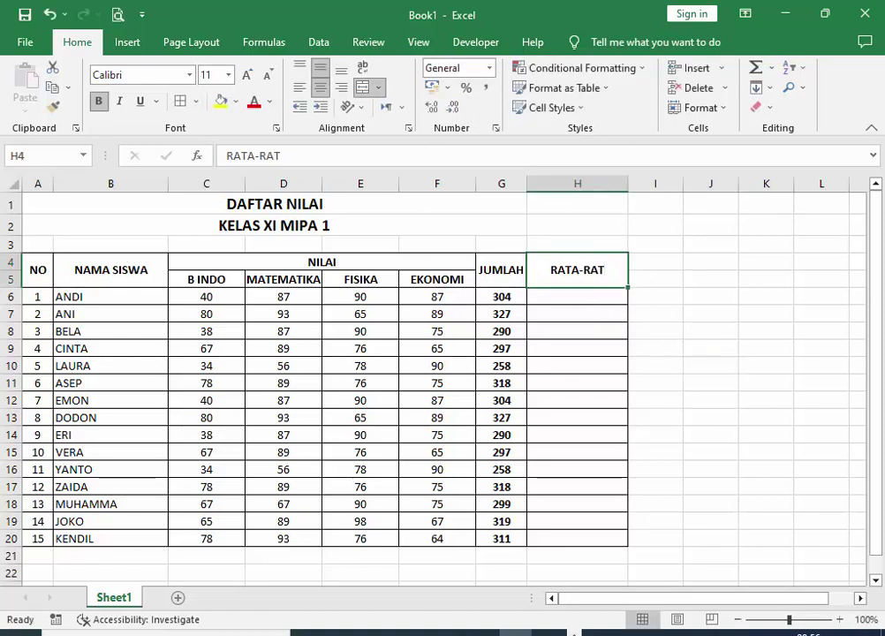
{"action": "key", "text": "BackSpace"}
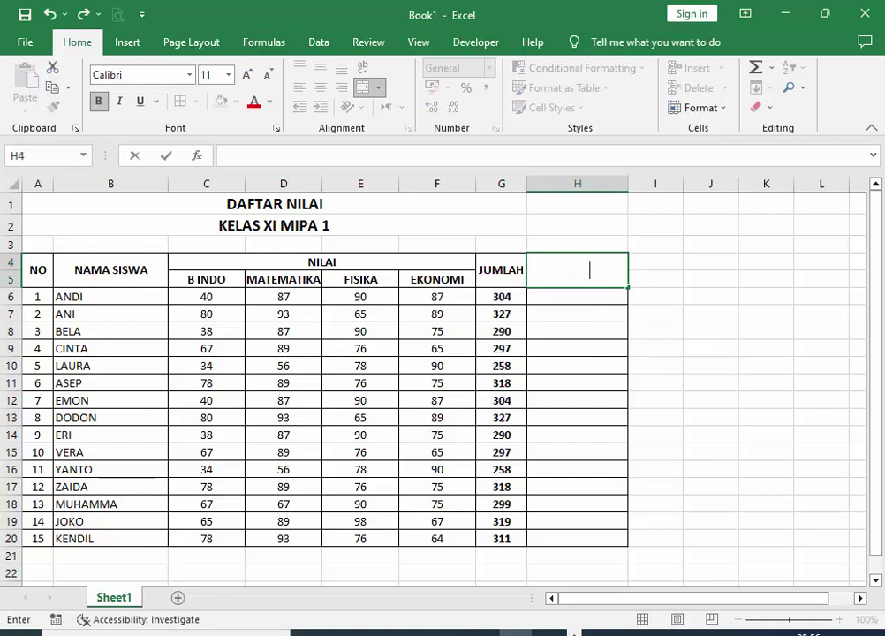
{"action": "key", "text": "Escape"}
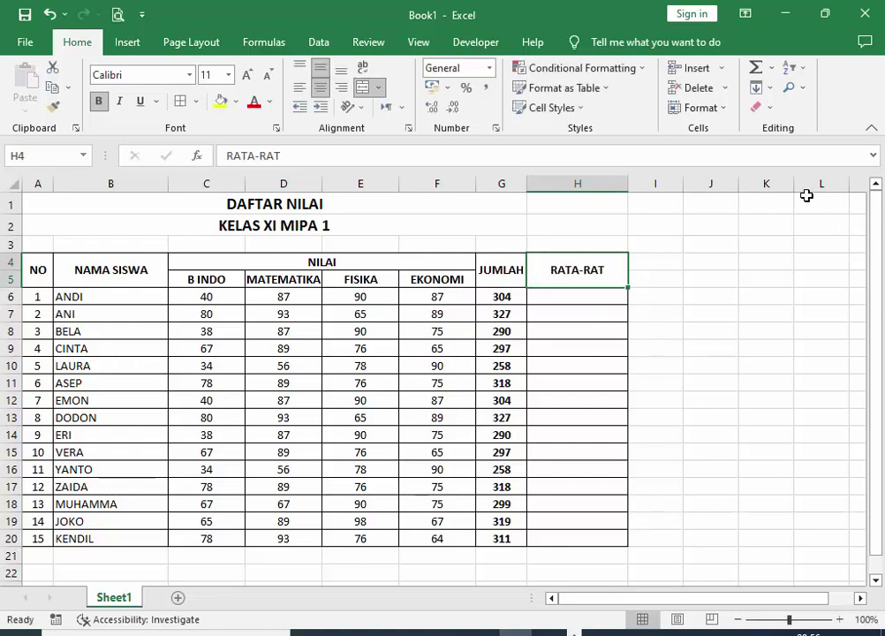
{"action": "left_click", "coordinate": [303, 157]}
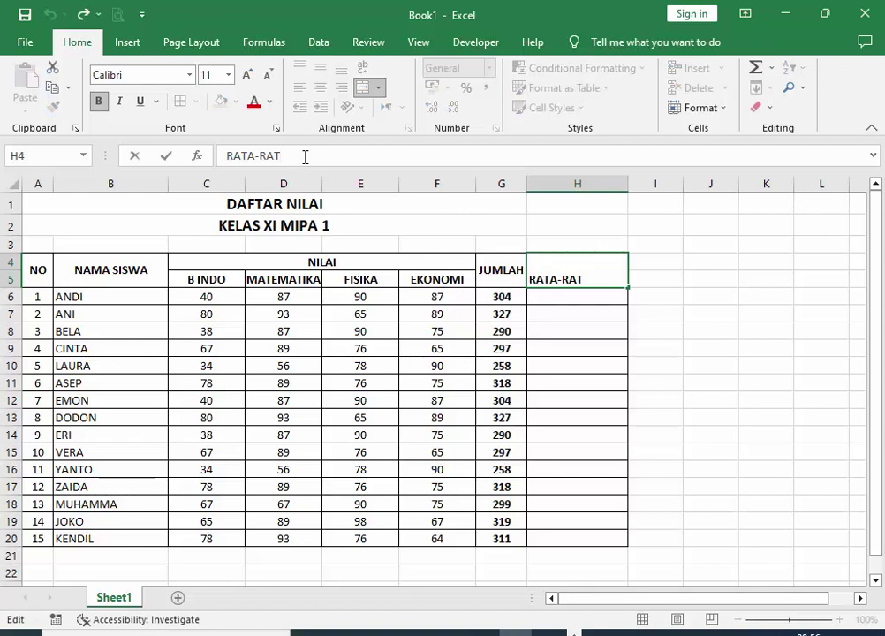
{"action": "type", "text": "A"}
{"action": "key", "text": "Return"}
{"action": "key", "text": "Up"}
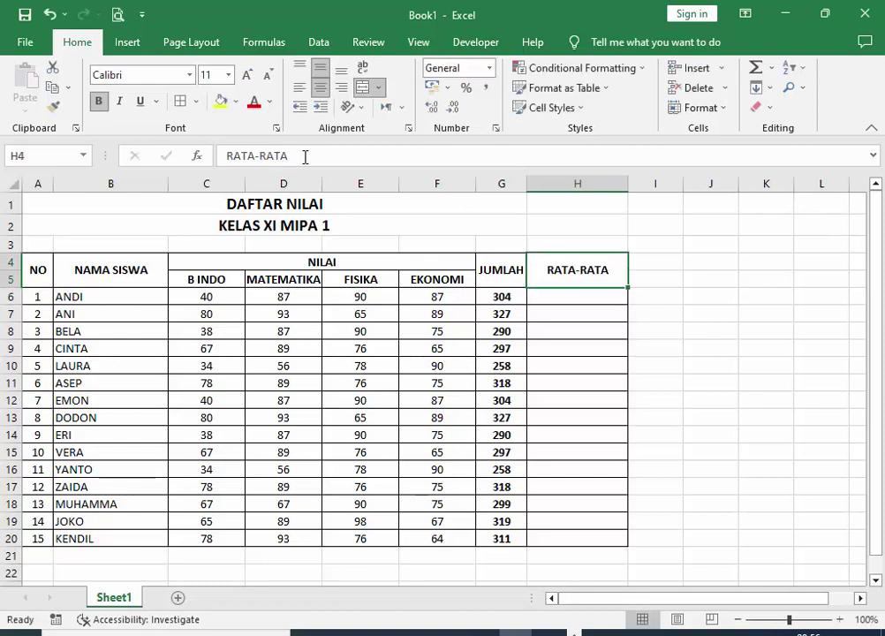
{"action": "key", "text": "F2"}
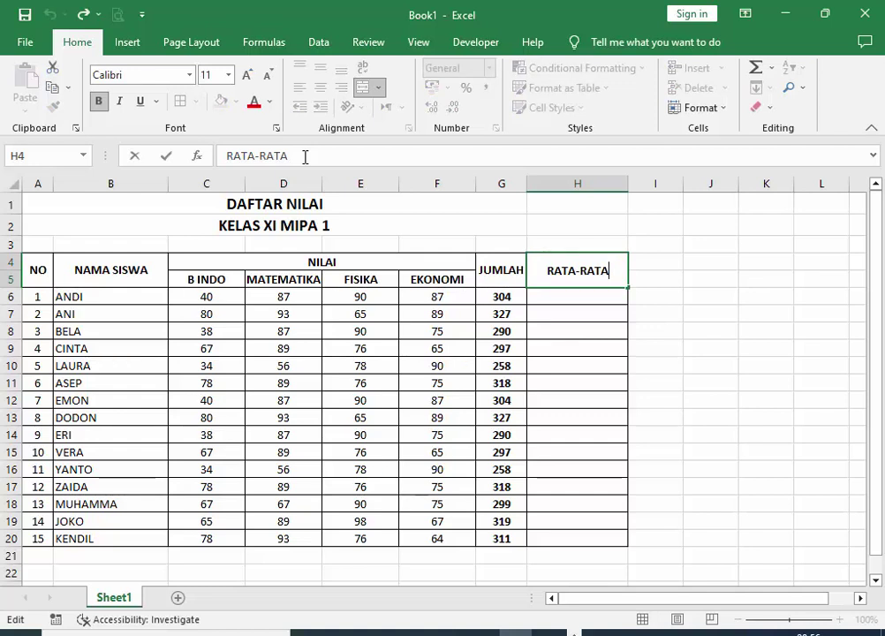
{"action": "key", "text": "Escape"}
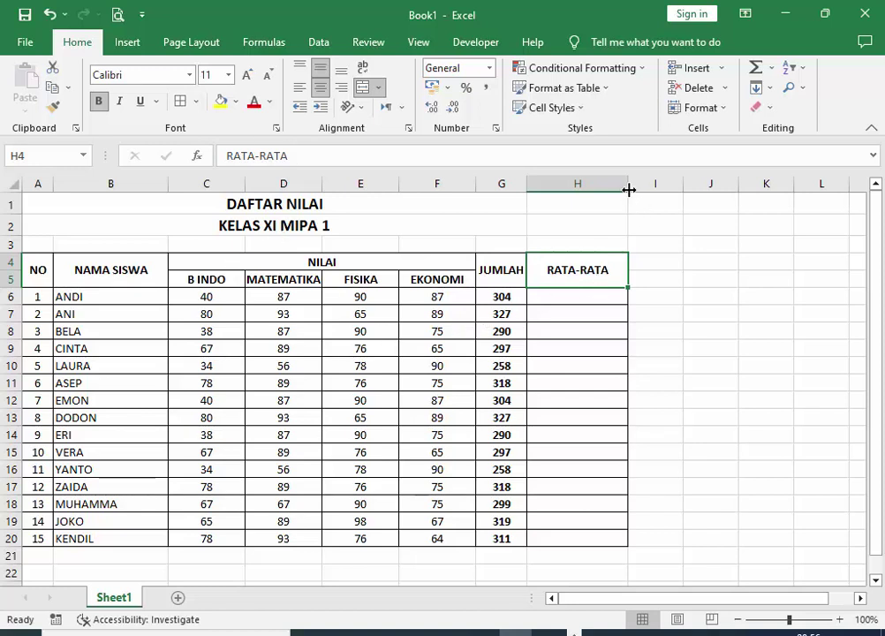
{"action": "double_click", "coordinate": [629, 189]}
{"action": "left_click", "coordinate": [579, 299]}
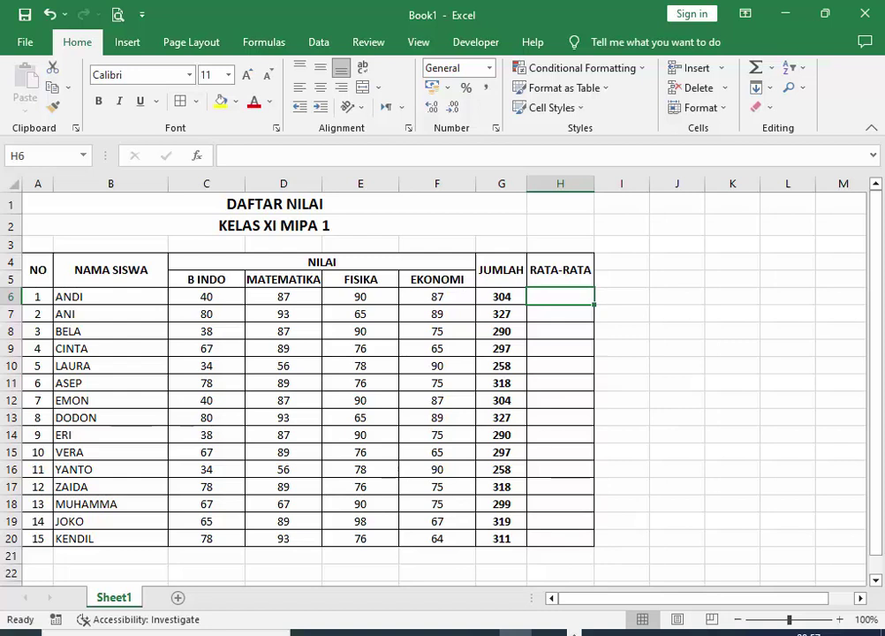
Enter =AVERAGE(C6:F6) in H6, giving ANDI's average of 76.
{"action": "type", "text": "="}
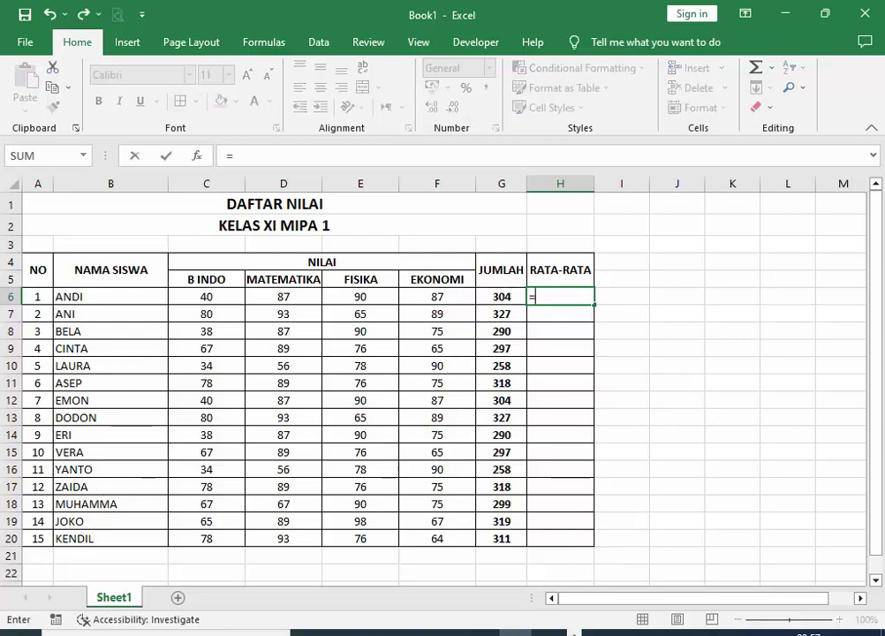
{"action": "type", "text": "AVERA"}
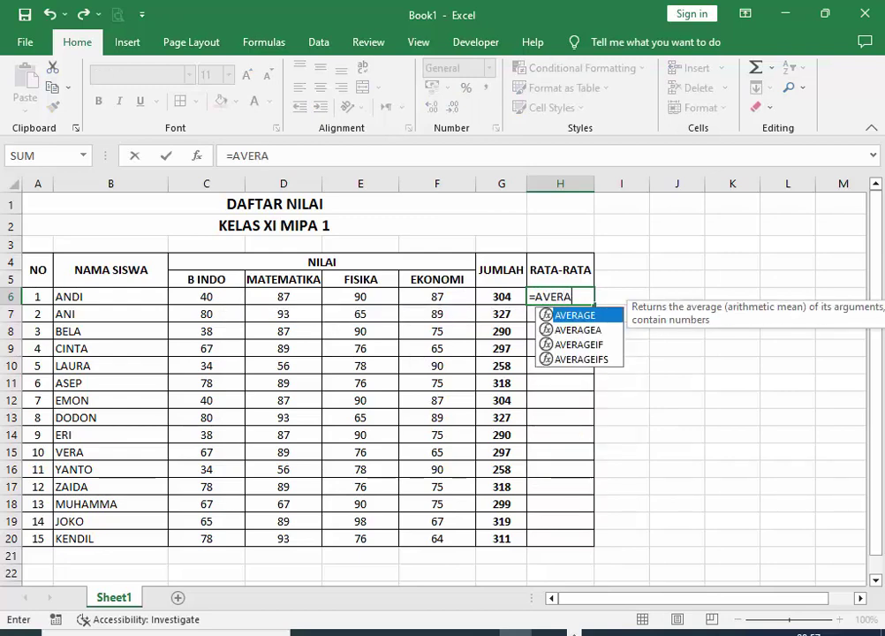
{"action": "type", "text": "E"}
{"action": "key", "text": "BackSpace"}
{"action": "type", "text": "R"}
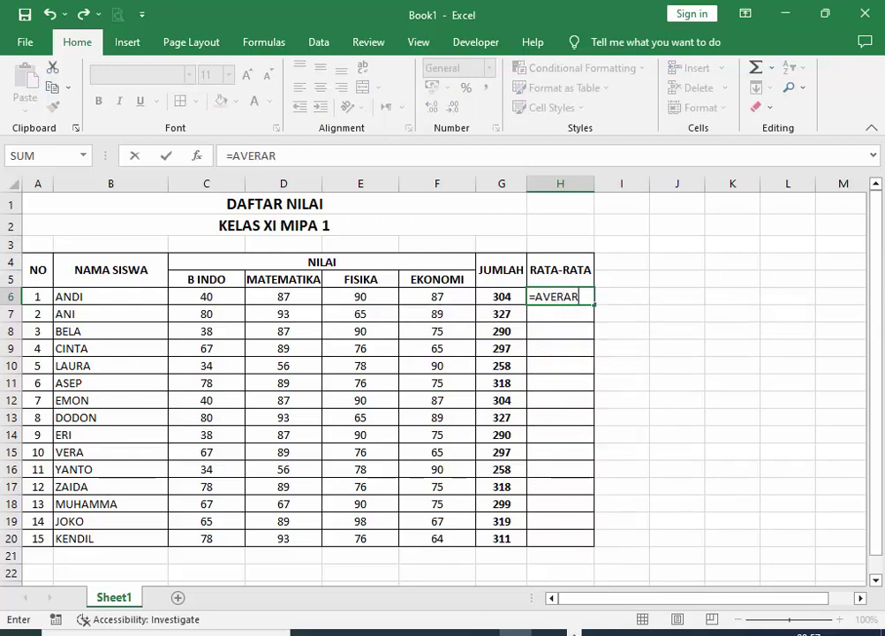
{"action": "key", "text": "BackSpace"}
{"action": "type", "text": "GE"}
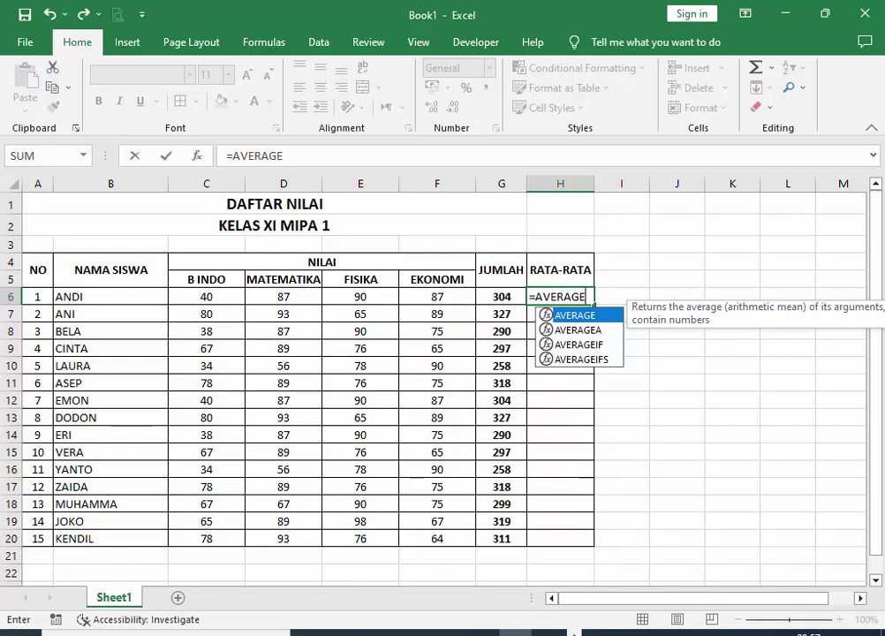
{"action": "type", "text": "("}
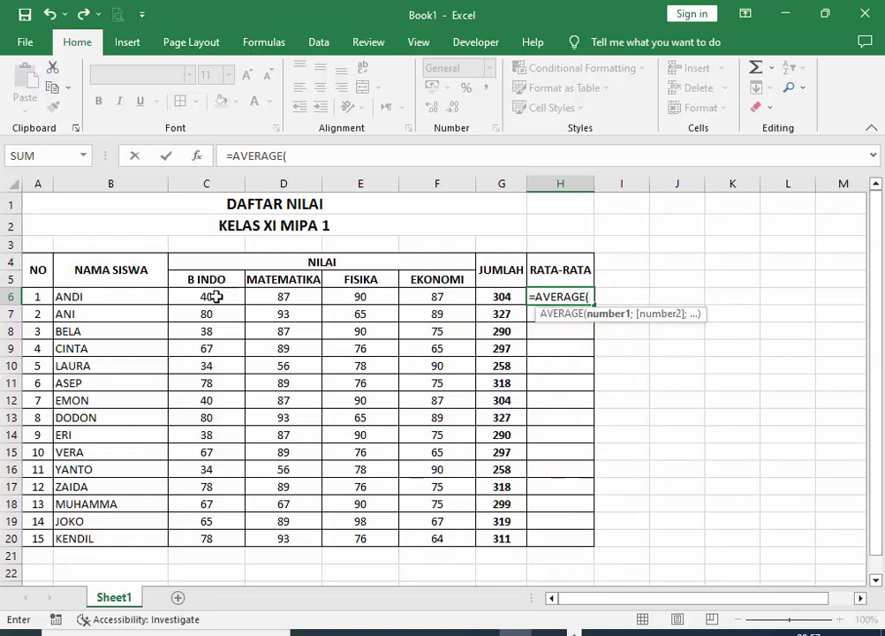
{"action": "left_click", "coordinate": [216, 298]}
{"action": "left_click_drag", "start_coordinate": [216, 298], "coordinate": [425, 299]}
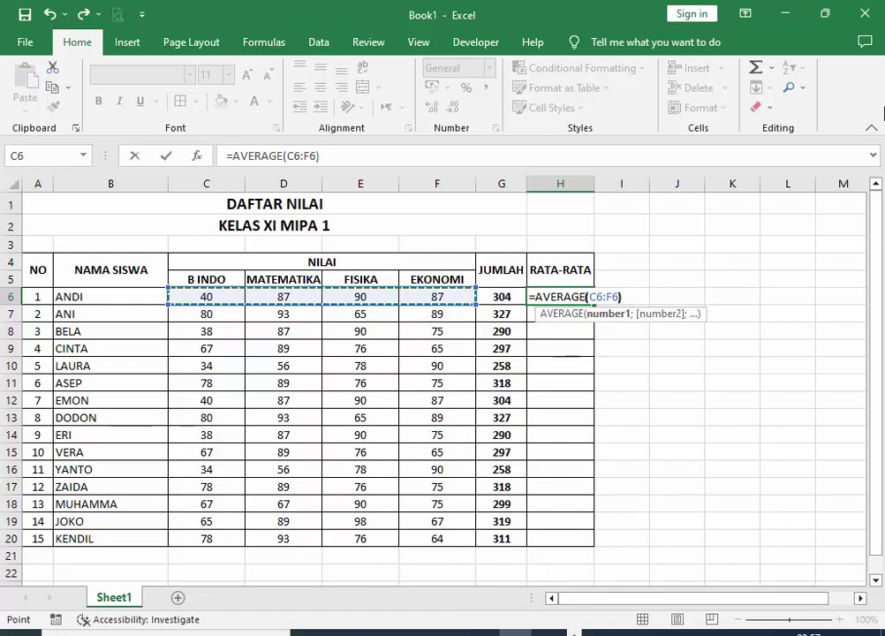
{"action": "type", "text": ")"}
{"action": "key", "text": "Return"}
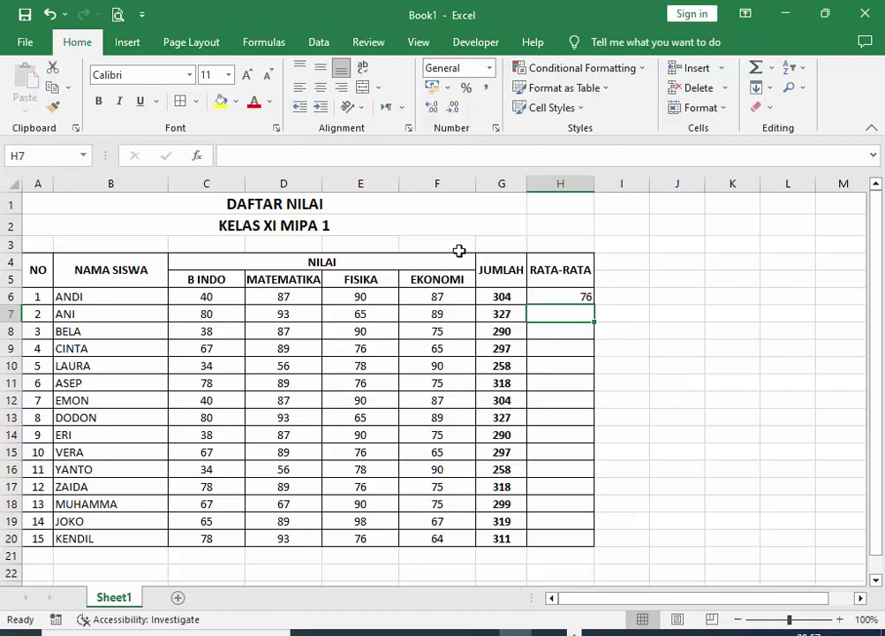
{"action": "left_click", "coordinate": [576, 298]}
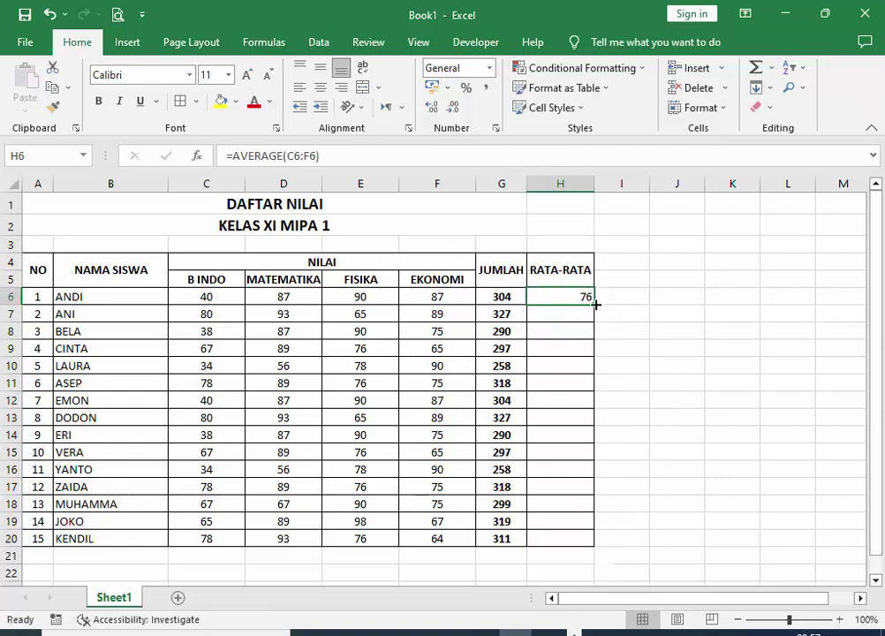
{"action": "double_click", "coordinate": [595, 304]}
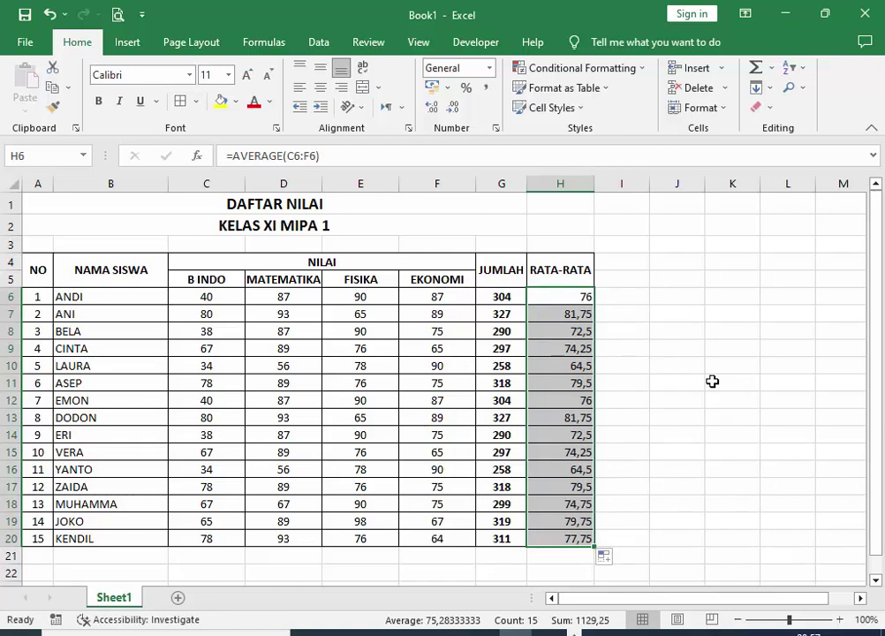
{"action": "left_click", "coordinate": [710, 381]}
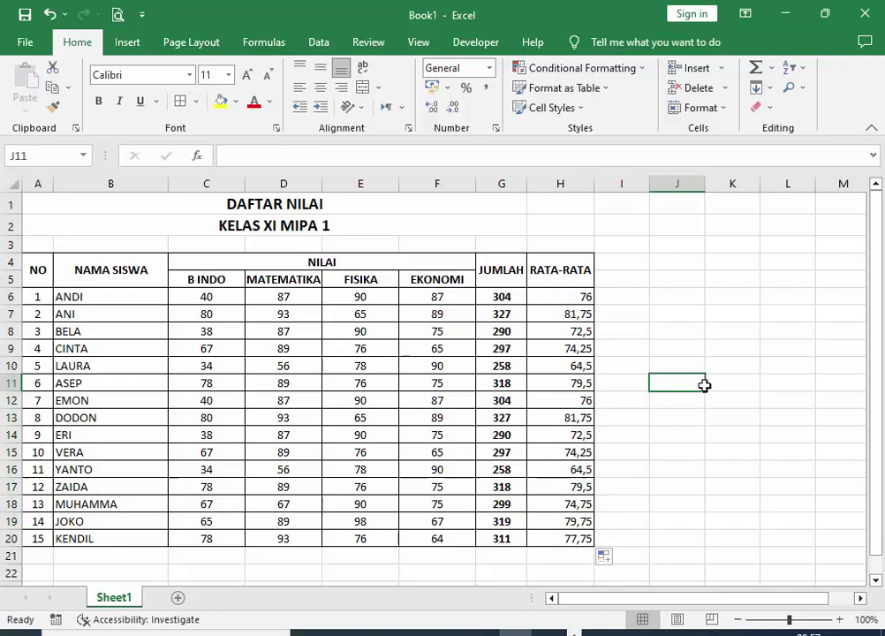
{"action": "left_click", "coordinate": [568, 298]}
{"action": "mouse_move", "coordinate": [570, 348]}
{"action": "left_mouse_down"}
{"action": "mouse_move", "coordinate": [570, 549]}
{"action": "mouse_move", "coordinate": [570, 535]}
{"action": "left_mouse_up"}
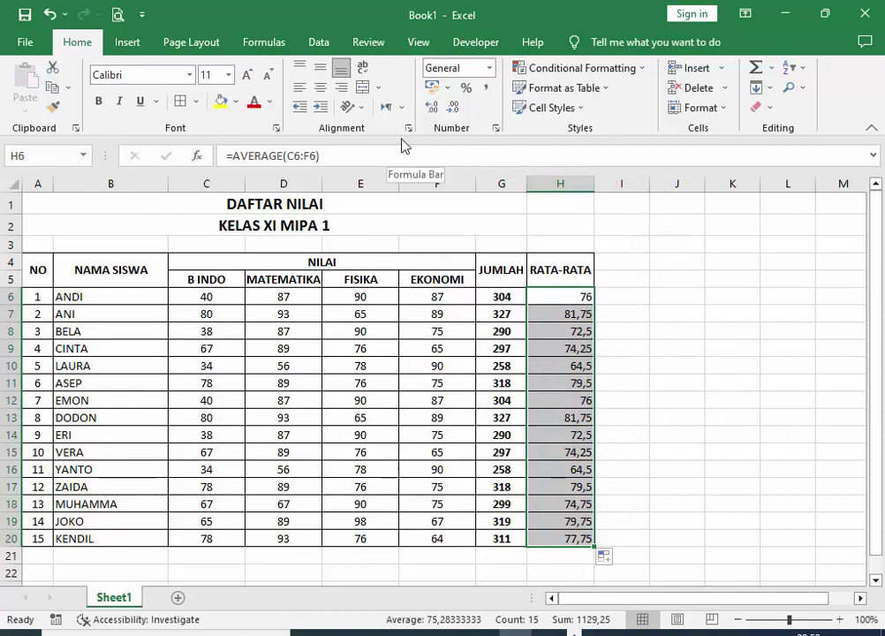
{"action": "left_click", "coordinate": [454, 108]}
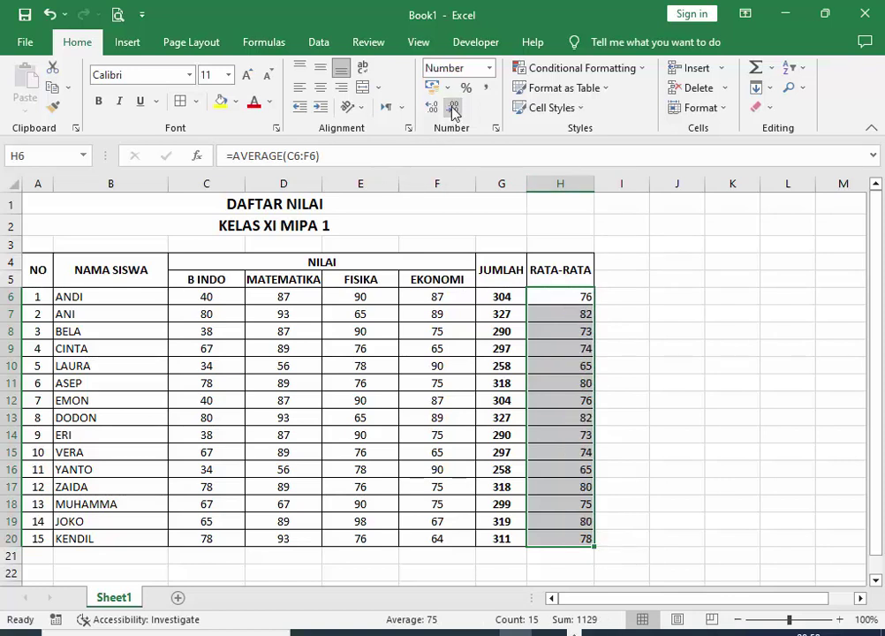
{"action": "left_click", "coordinate": [434, 108]}
{"action": "left_click", "coordinate": [434, 109]}
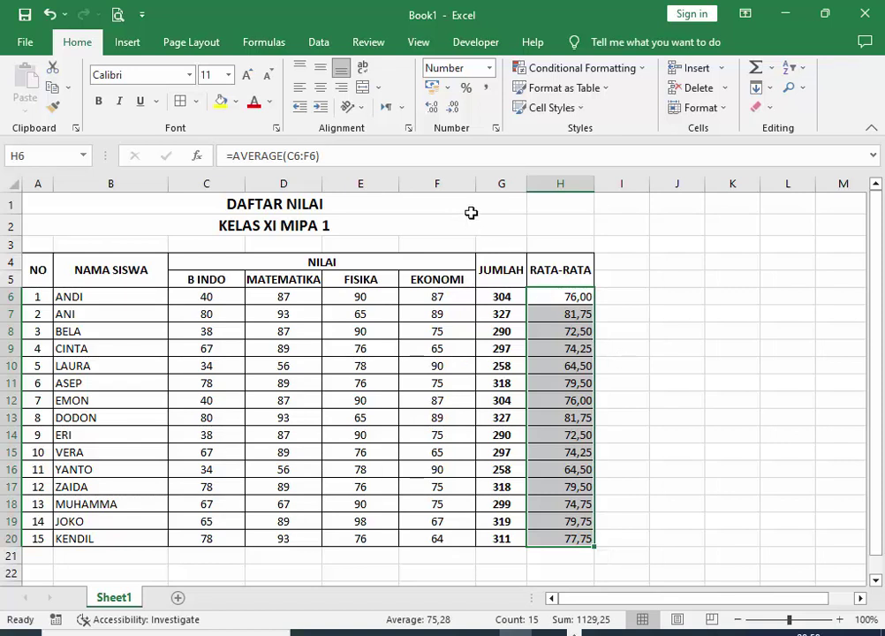
{"action": "left_click", "coordinate": [455, 108]}
{"action": "left_click", "coordinate": [456, 108]}
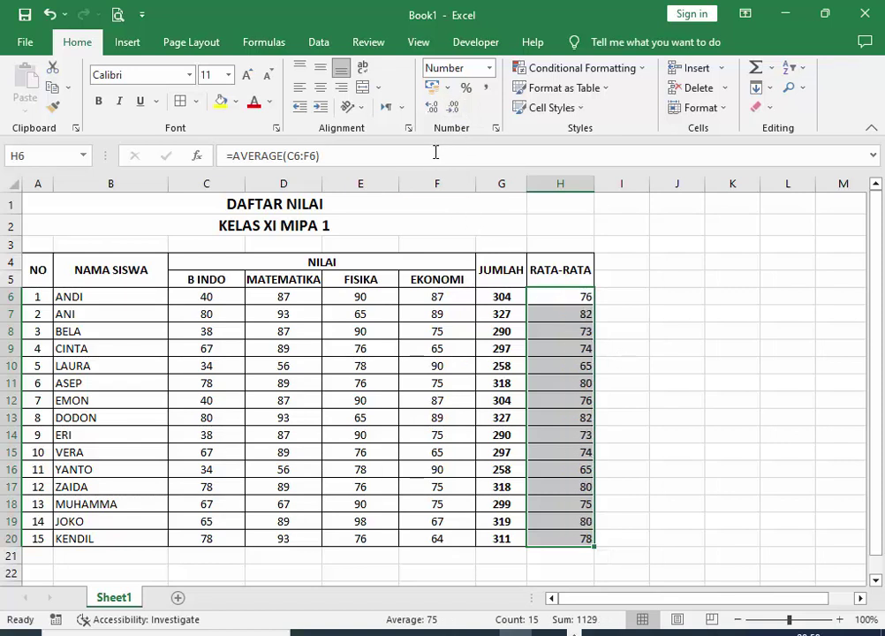
{"action": "left_click", "coordinate": [434, 109]}
{"action": "left_click", "coordinate": [434, 108]}
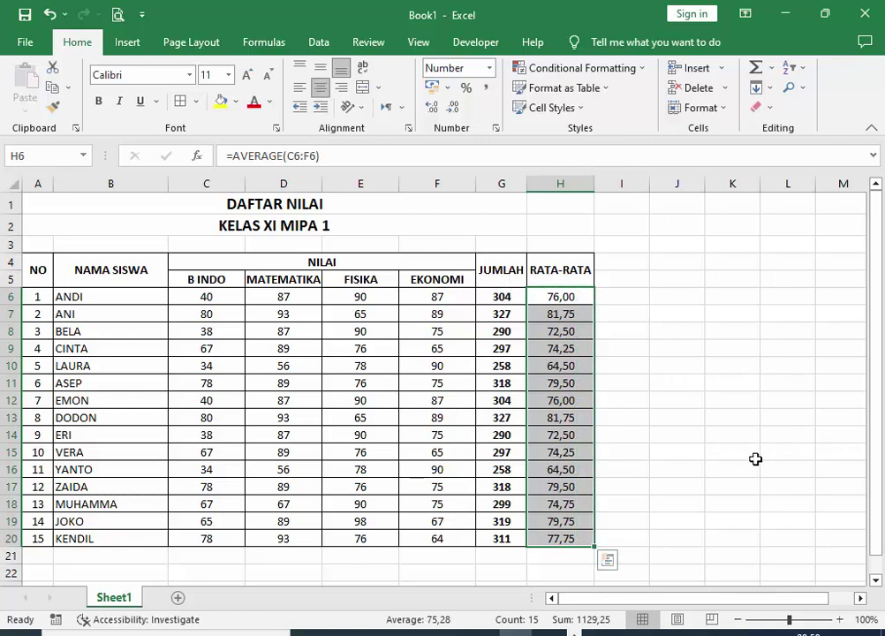
{"action": "left_click", "coordinate": [728, 457]}
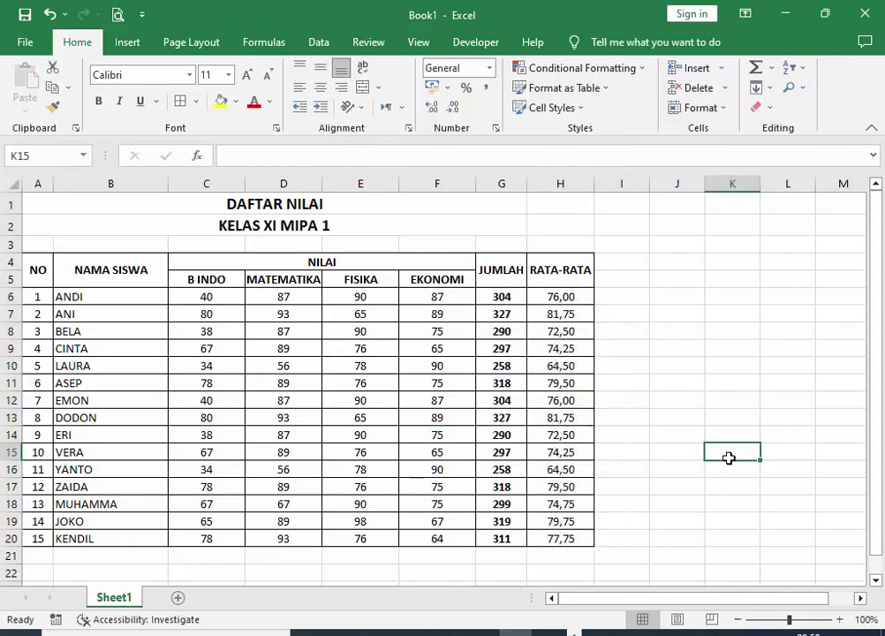
AutoSum H6:H20 into H21 and make the 1129,25 total bold.
{"action": "scroll", "coordinate": [728, 458], "scroll_direction": "down", "scroll_amount": 2}
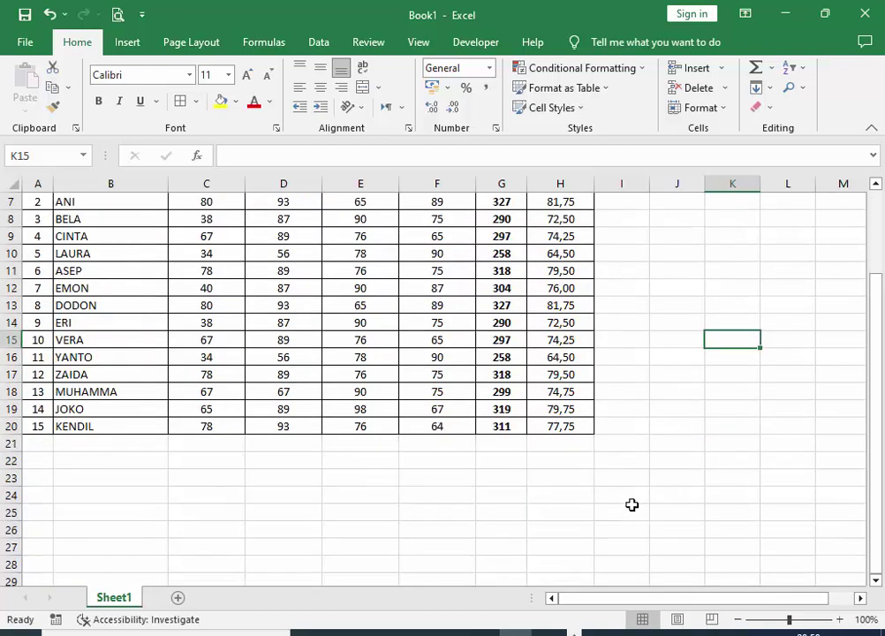
{"action": "left_click", "coordinate": [565, 445]}
{"action": "scroll", "coordinate": [675, 450], "scroll_direction": "up", "scroll_amount": 1}
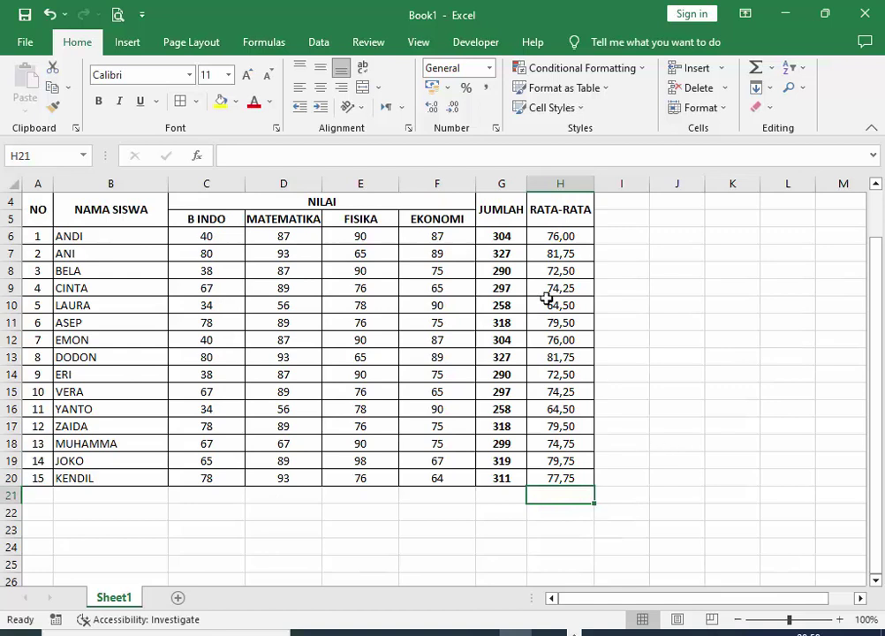
{"action": "left_click", "coordinate": [556, 234]}
{"action": "left_click_drag", "start_coordinate": [557, 234], "coordinate": [561, 477]}
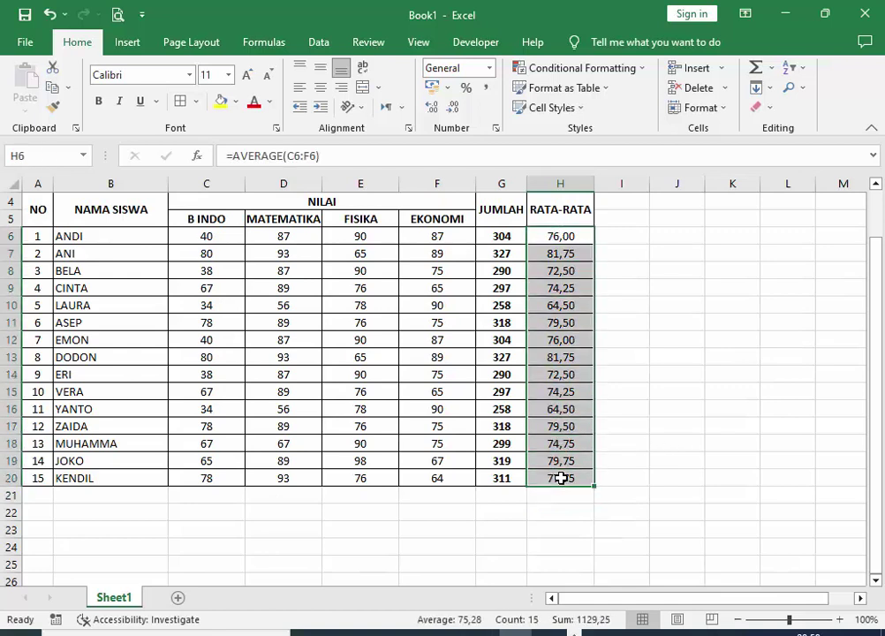
{"action": "left_click", "coordinate": [755, 68]}
{"action": "left_click", "coordinate": [688, 422]}
{"action": "left_click", "coordinate": [565, 495]}
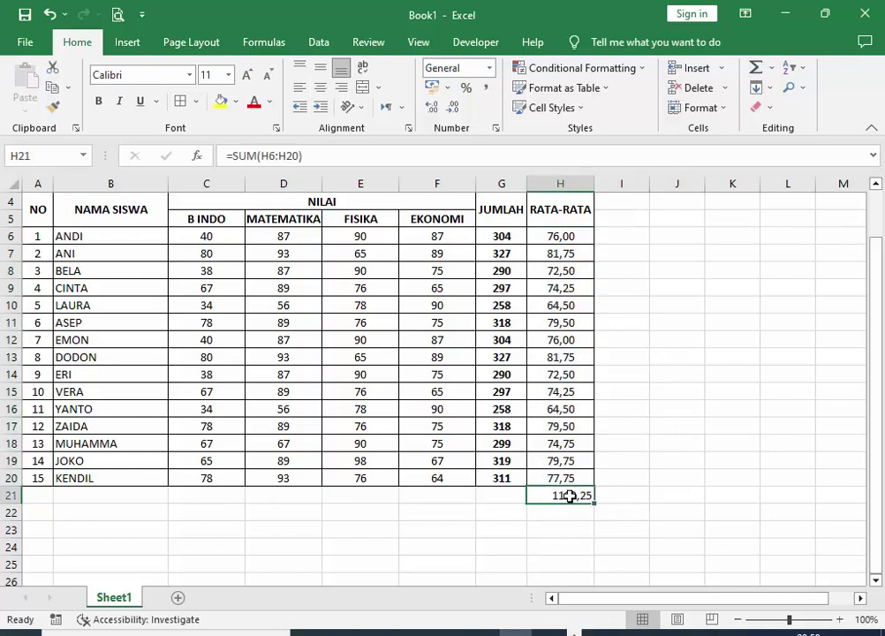
{"action": "left_click", "coordinate": [98, 101]}
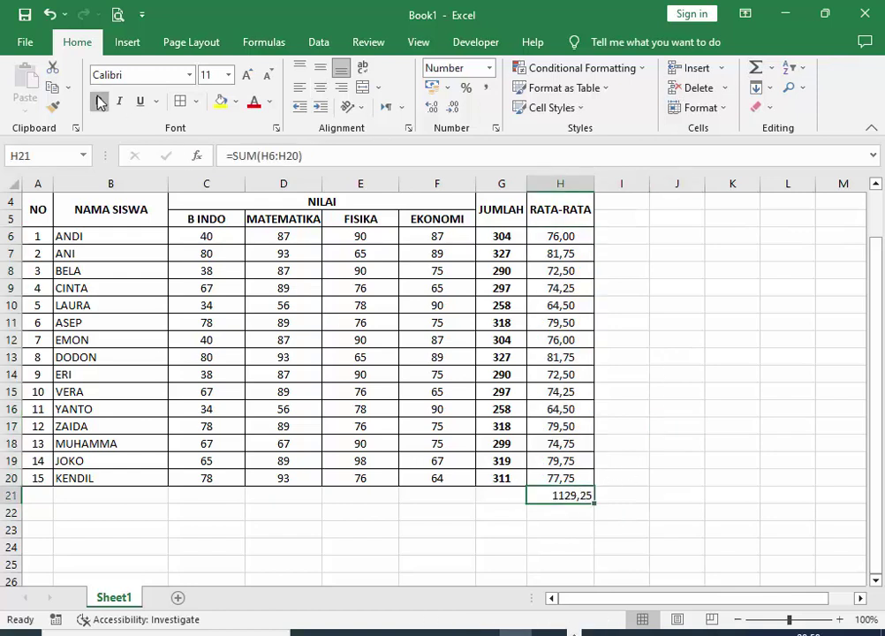
{"action": "left_click", "coordinate": [568, 513]}
{"action": "left_click", "coordinate": [503, 495]}
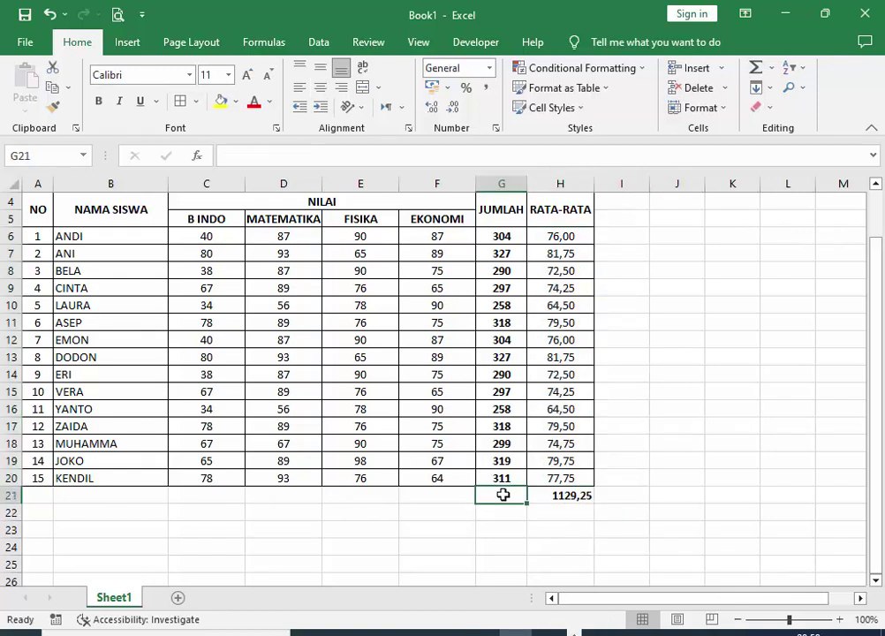
Try AutoSum on G6:G20, cancelling the unintended edits of G6.
{"action": "left_click_drag", "start_coordinate": [500, 237], "coordinate": [501, 475]}
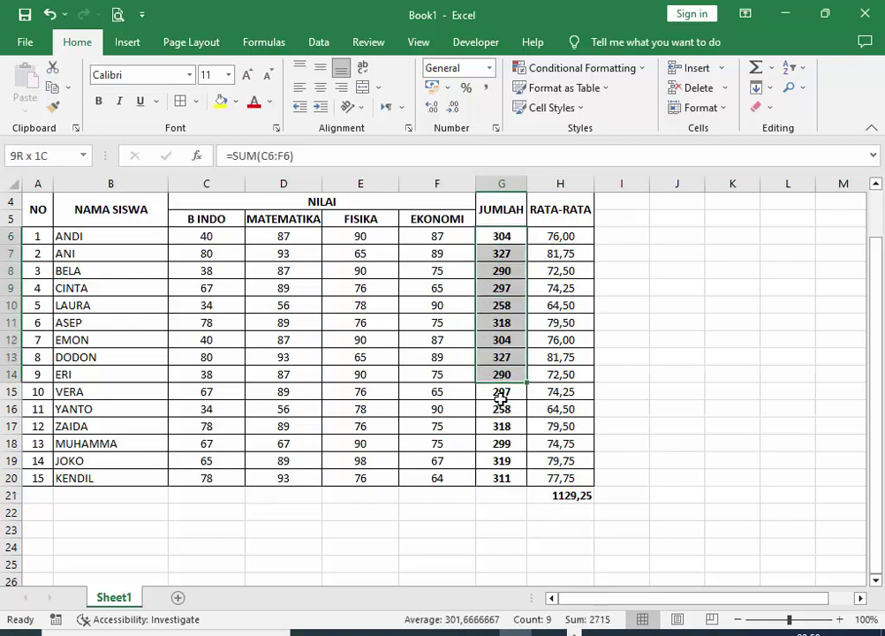
{"action": "left_click", "coordinate": [755, 67]}
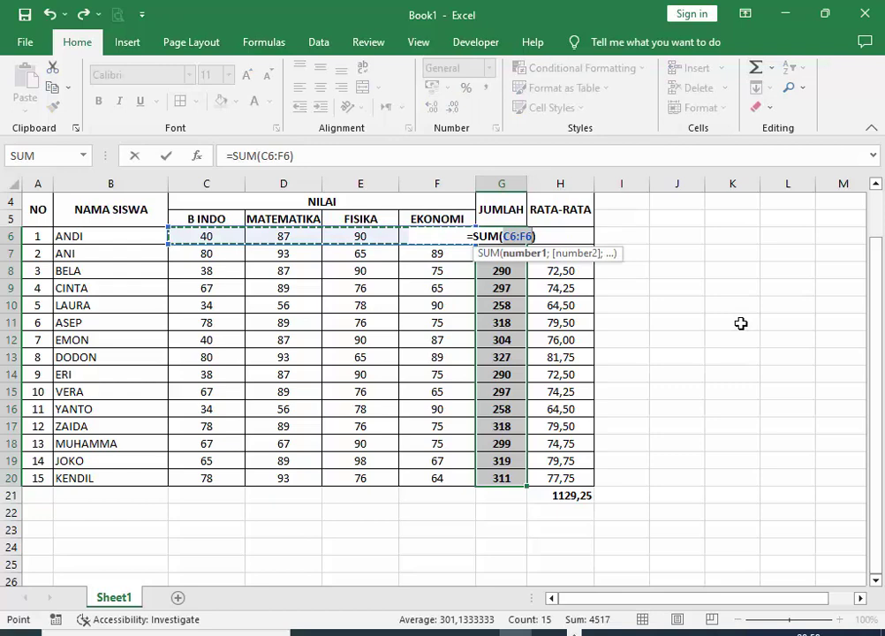
{"action": "key", "text": "ctrl+Return"}
{"action": "left_click", "coordinate": [744, 356]}
{"action": "left_click", "coordinate": [744, 457]}
{"action": "left_click_drag", "start_coordinate": [502, 235], "coordinate": [502, 478]}
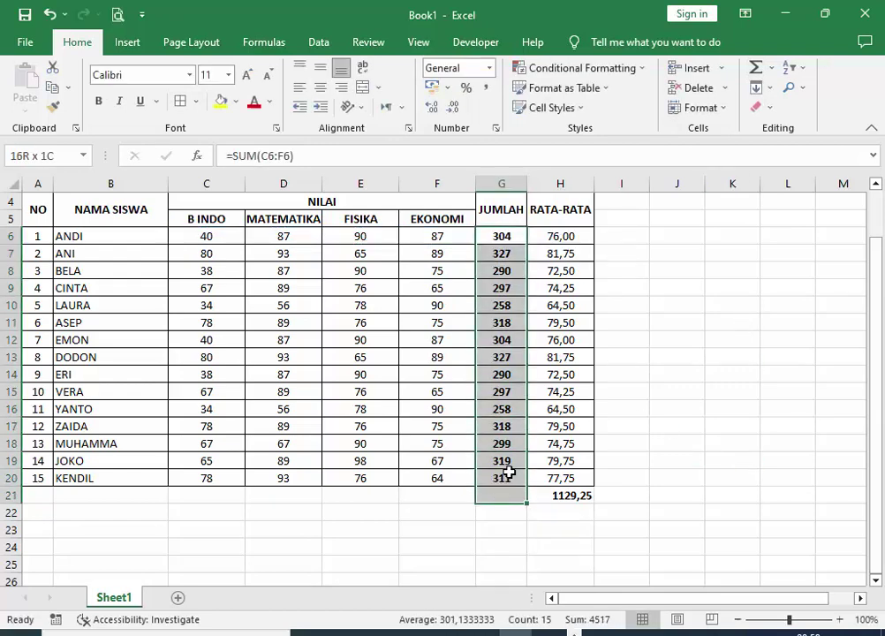
{"action": "left_click", "coordinate": [757, 70]}
{"action": "key", "text": "Escape"}
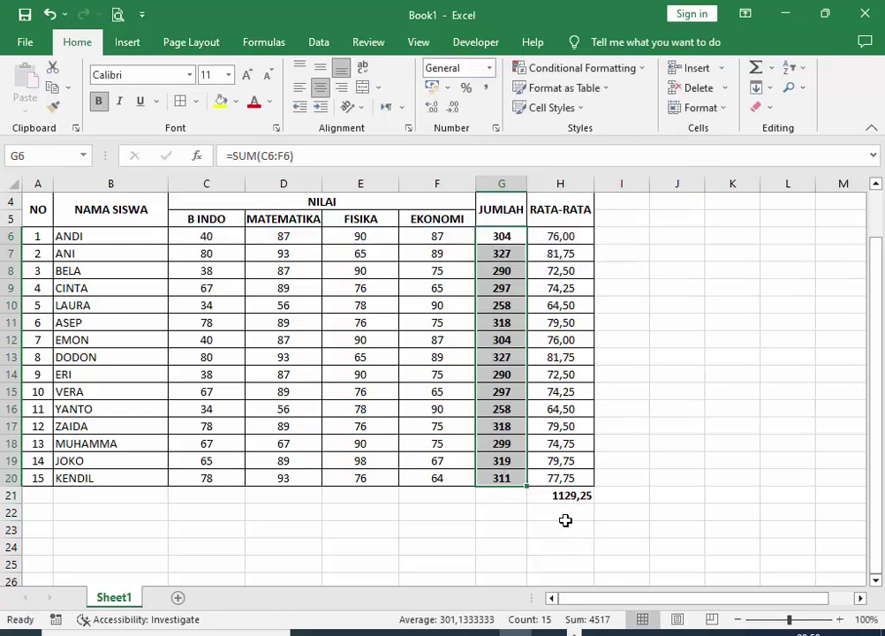
{"action": "left_click", "coordinate": [512, 495]}
{"action": "left_click", "coordinate": [514, 256]}
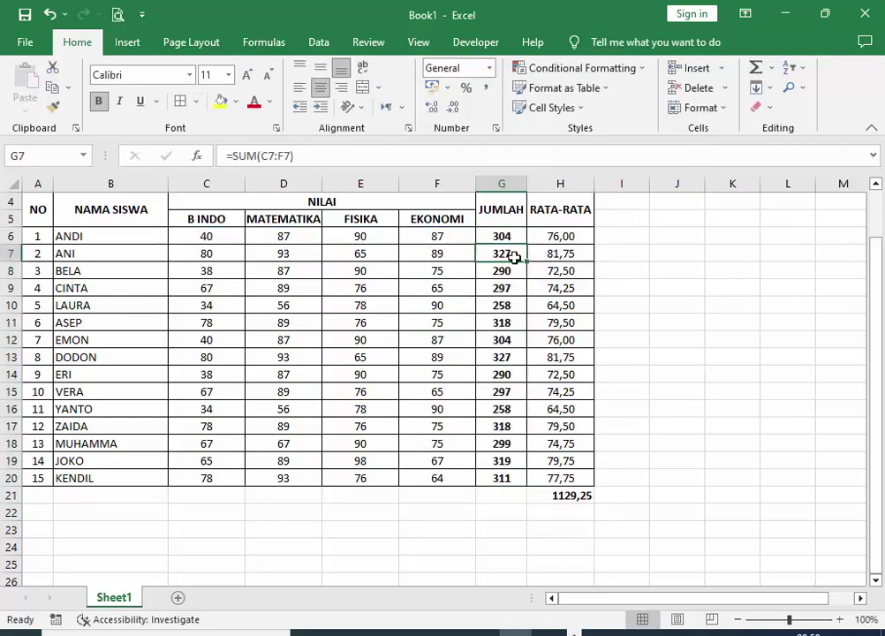
Enter =SUM(G6:G20) in G21 for the JUMLAH grand total of 4517.
{"action": "left_click", "coordinate": [502, 499]}
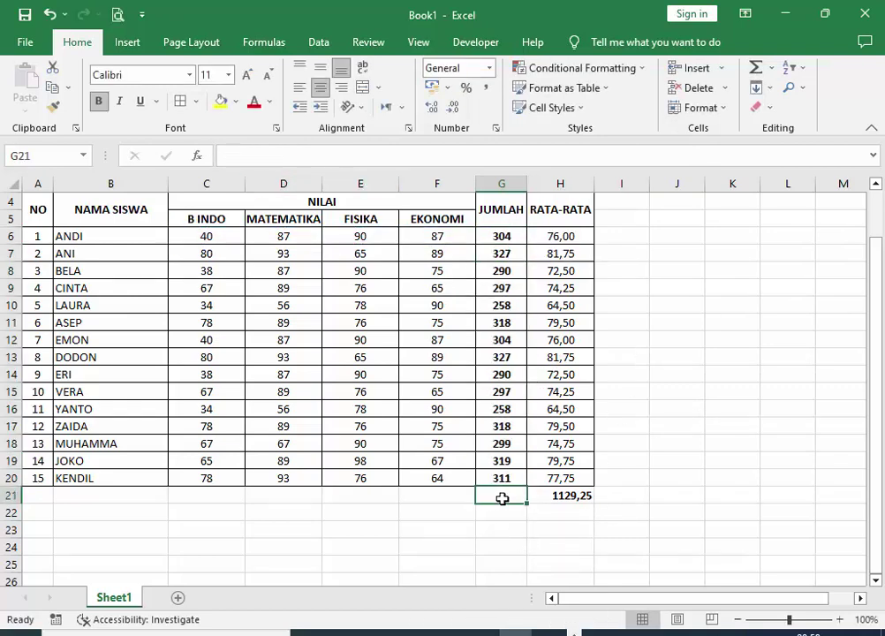
{"action": "type", "text": "=S"}
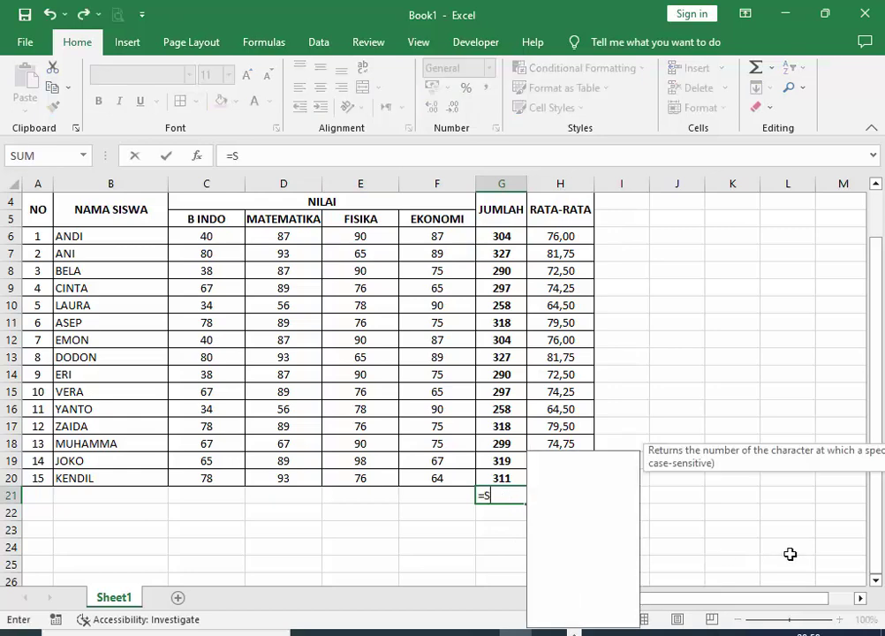
{"action": "type", "text": "UM("}
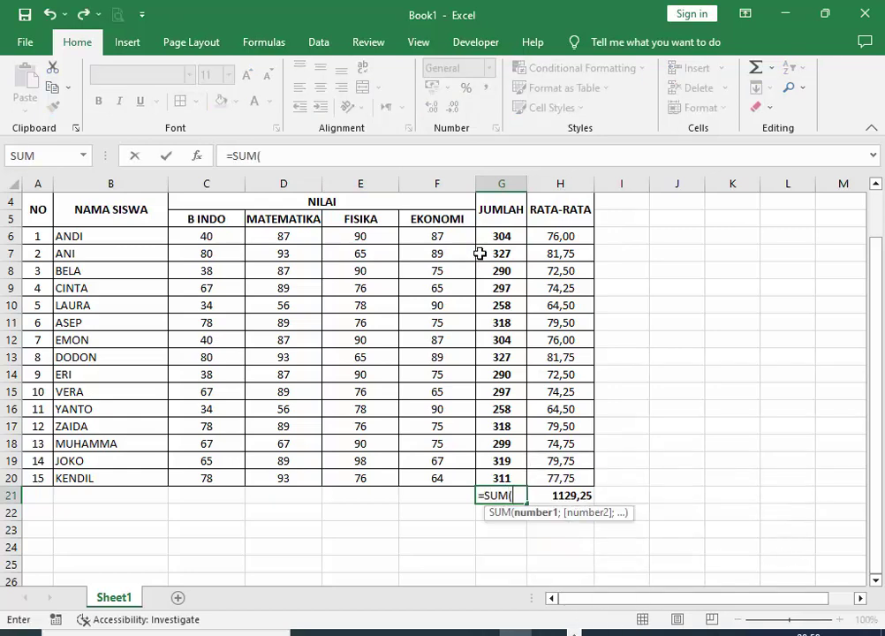
{"action": "left_click_drag", "start_coordinate": [503, 236], "coordinate": [502, 474]}
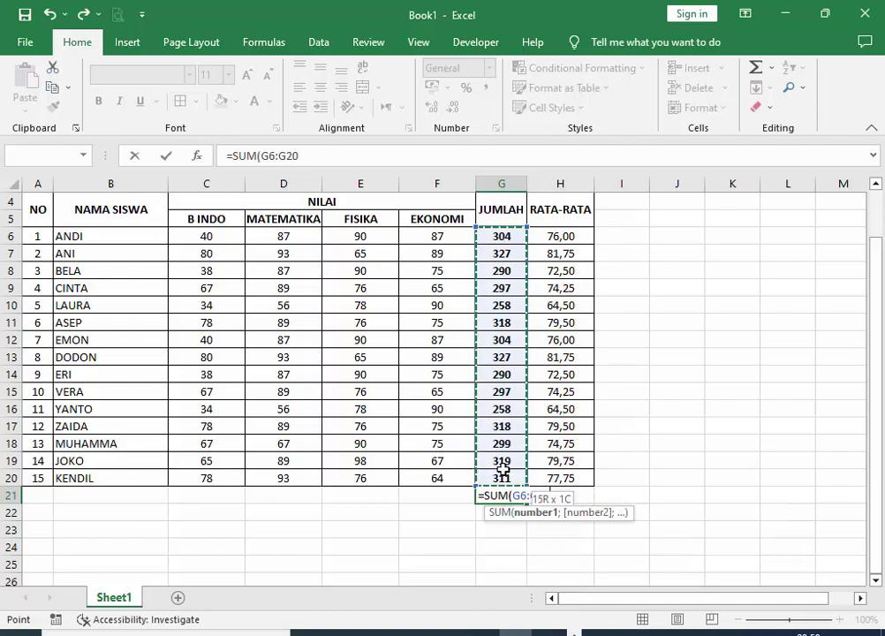
{"action": "type", "text": ")"}
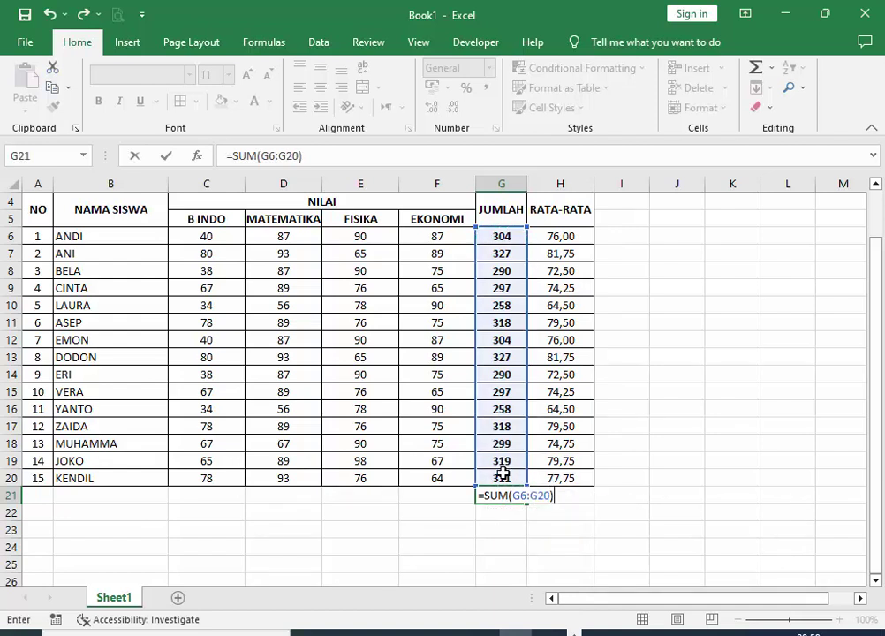
{"action": "key", "text": "Return"}
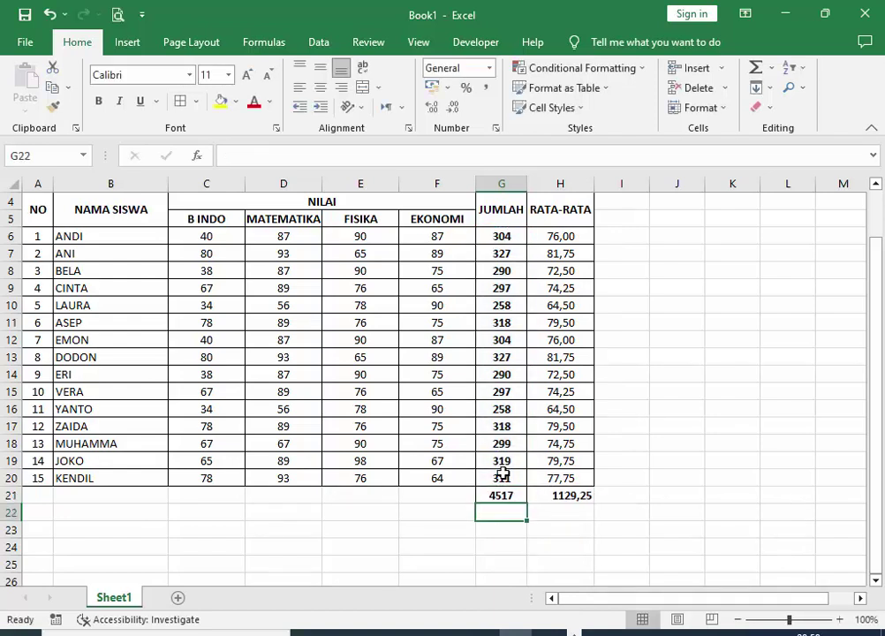
{"action": "left_click", "coordinate": [708, 495]}
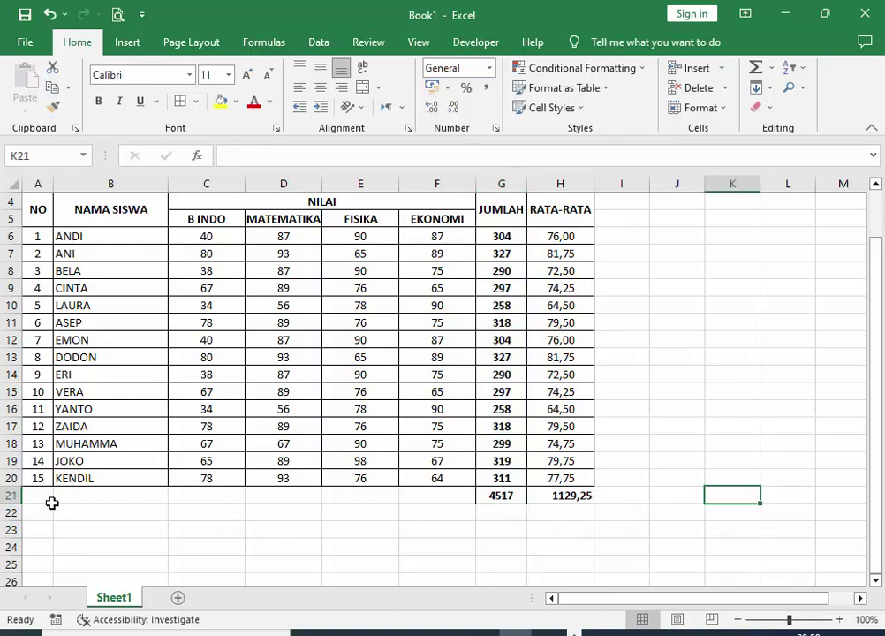
{"action": "left_click_drag", "start_coordinate": [45, 495], "coordinate": [566, 495]}
{"action": "left_click", "coordinate": [786, 376]}
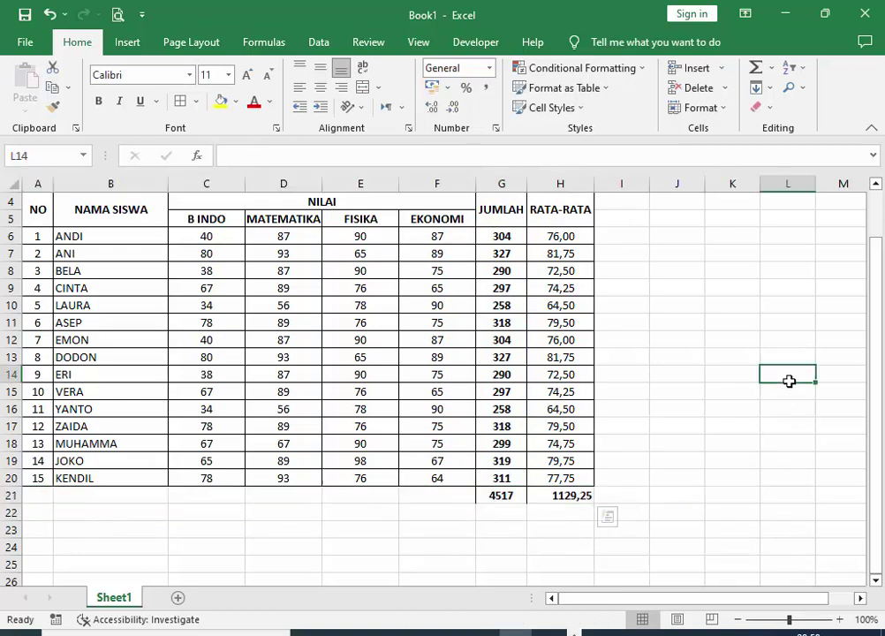
{"action": "scroll", "coordinate": [787, 385], "scroll_direction": "up", "scroll_amount": 3}
{"action": "left_click", "coordinate": [752, 378]}
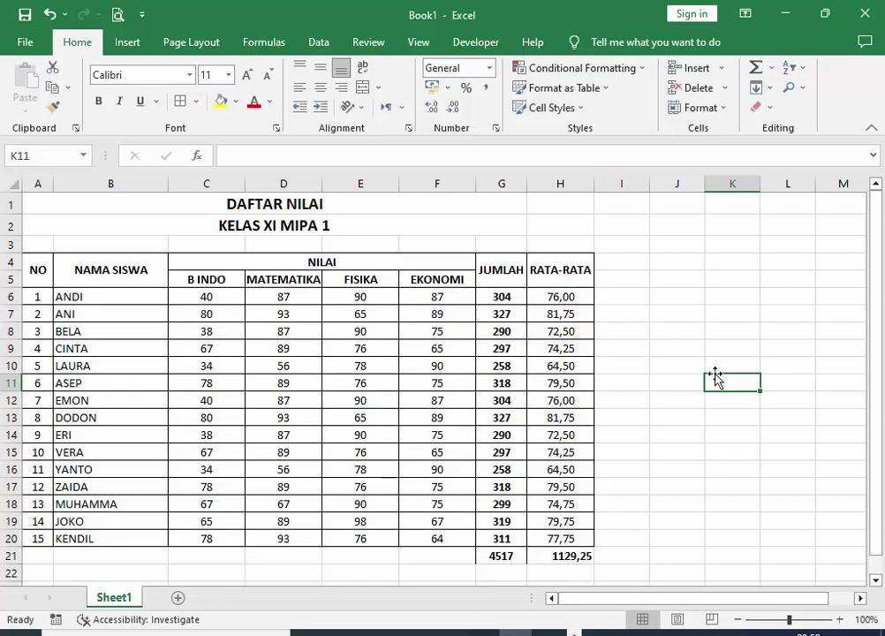
{"action": "left_click", "coordinate": [687, 263]}
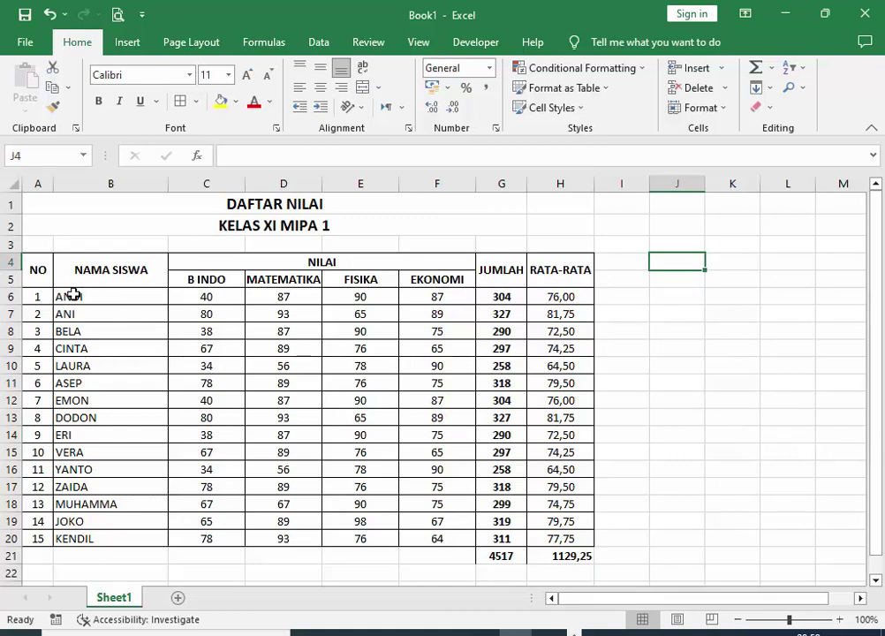
{"action": "left_click_drag", "start_coordinate": [73, 295], "coordinate": [522, 505]}
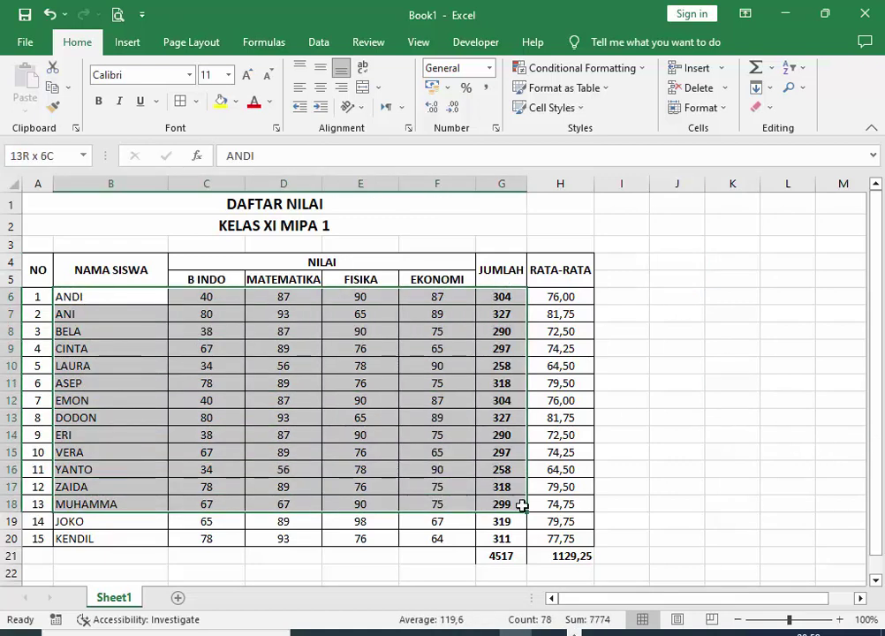
{"action": "left_click_drag", "start_coordinate": [522, 505], "coordinate": [566, 534]}
{"action": "left_click", "coordinate": [678, 402]}
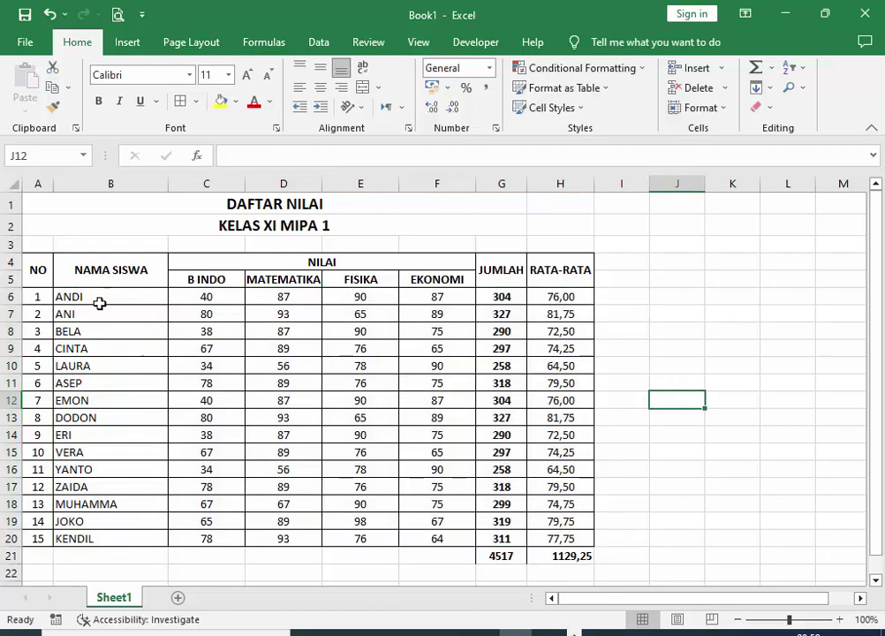
{"action": "mouse_move", "coordinate": [39, 294]}
{"action": "left_mouse_down"}
{"action": "mouse_move", "coordinate": [574, 484]}
{"action": "mouse_move", "coordinate": [581, 534]}
{"action": "left_mouse_up"}
{"action": "left_click", "coordinate": [697, 445]}
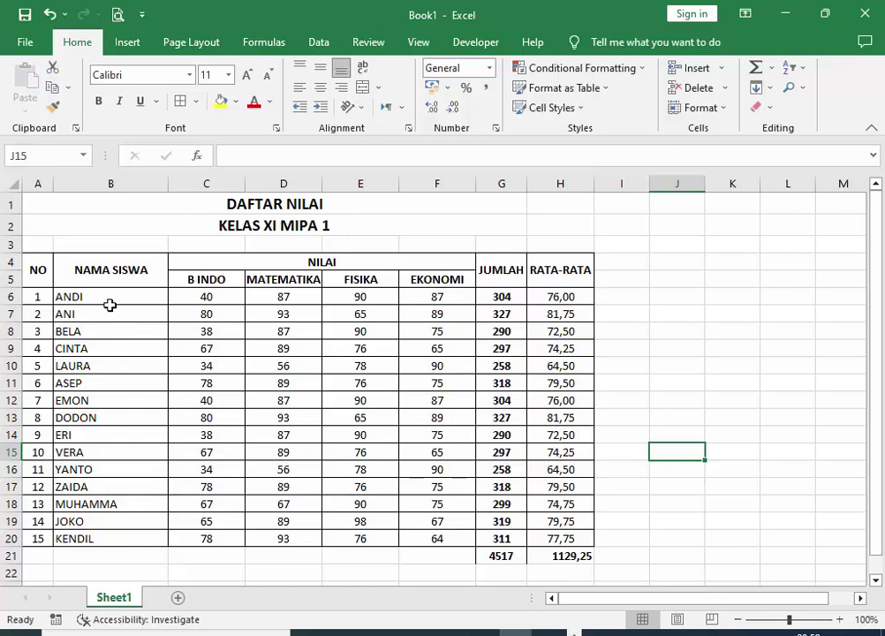
Sort the student rows by column G (JUMLAH), Largest to Smallest, putting ANI's 327 first.
{"action": "mouse_move", "coordinate": [110, 297]}
{"action": "left_mouse_down"}
{"action": "mouse_move", "coordinate": [513, 489]}
{"action": "mouse_move", "coordinate": [556, 520]}
{"action": "mouse_move", "coordinate": [560, 537]}
{"action": "left_mouse_up"}
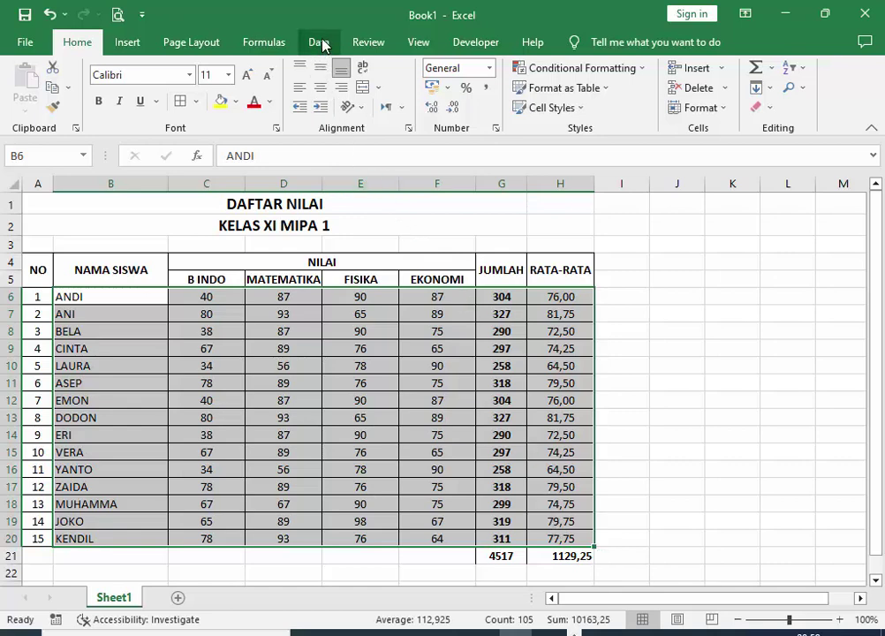
{"action": "left_click", "coordinate": [323, 44]}
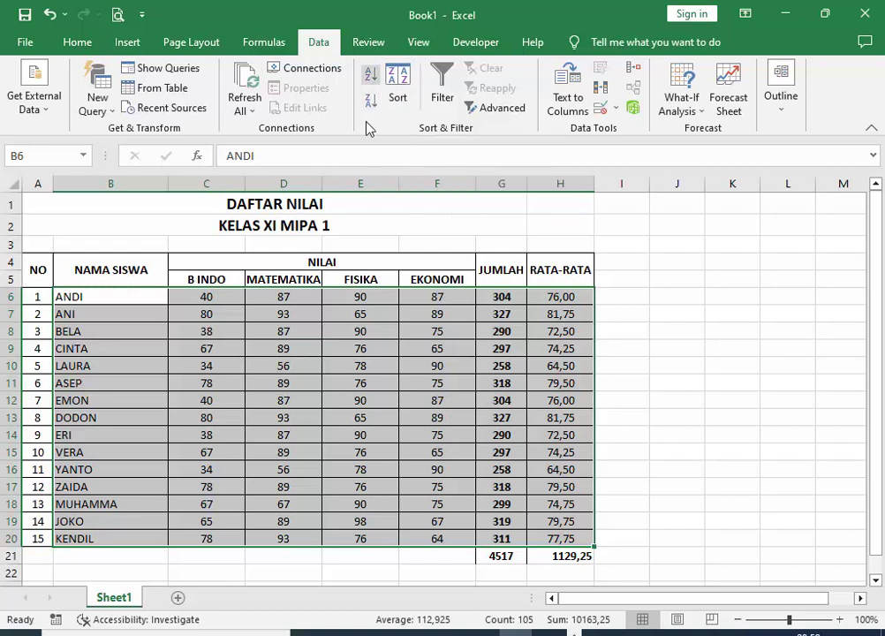
{"action": "left_click", "coordinate": [401, 88]}
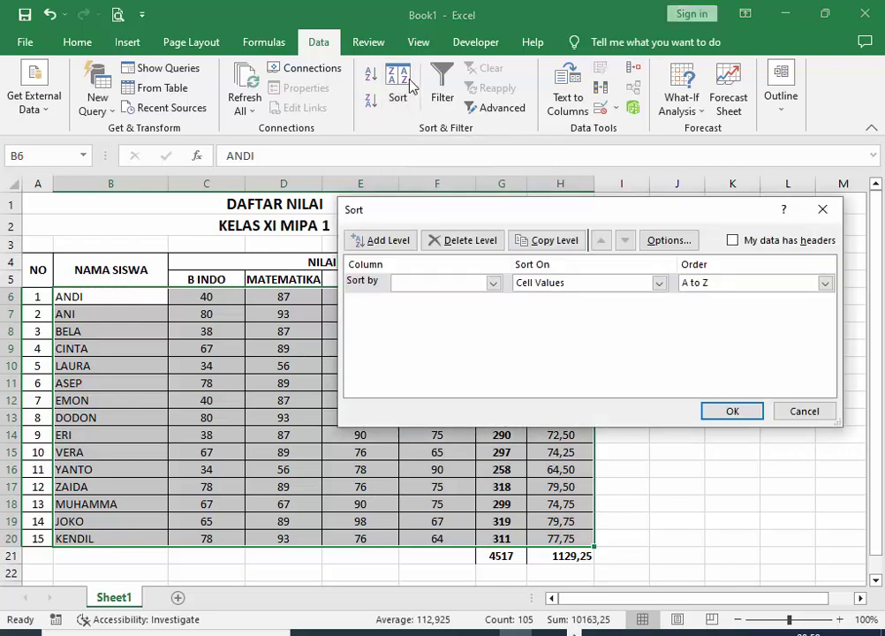
{"action": "left_click_drag", "start_coordinate": [618, 215], "coordinate": [405, 360]}
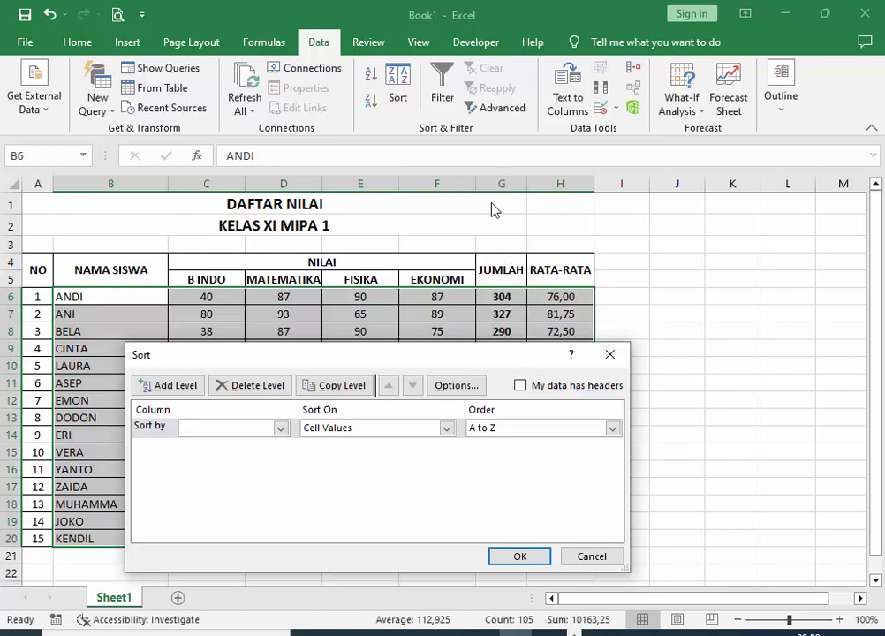
{"action": "left_click", "coordinate": [282, 431]}
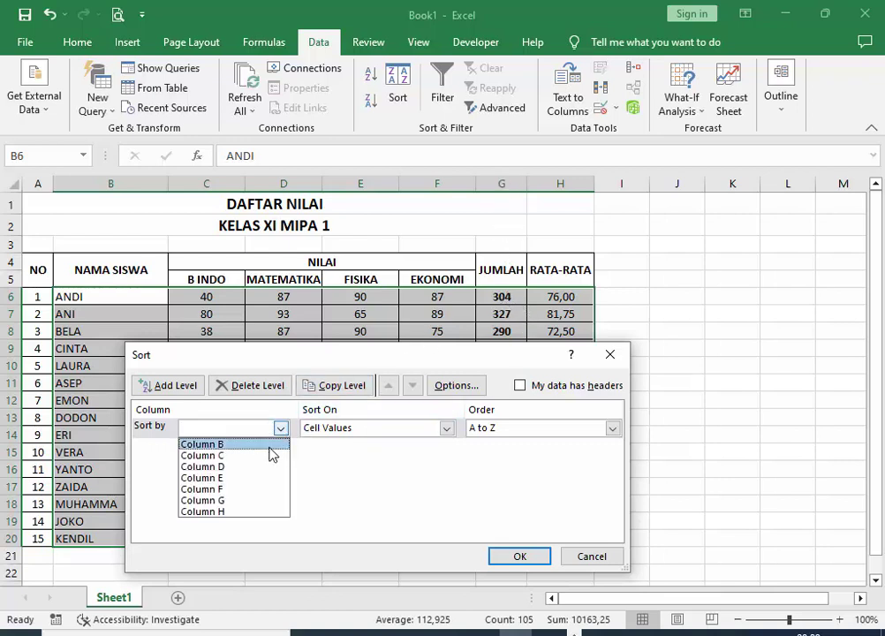
{"action": "left_click", "coordinate": [226, 501]}
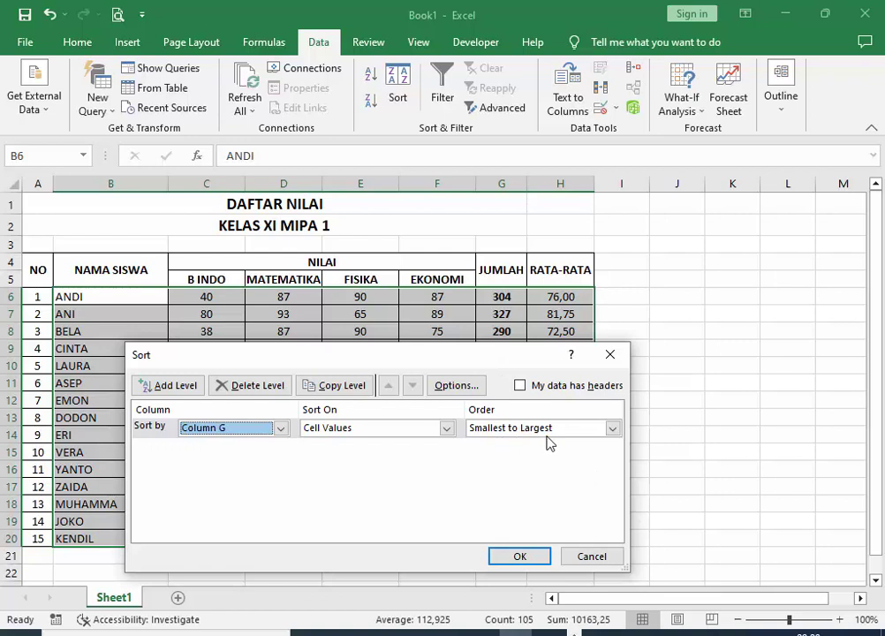
{"action": "left_click", "coordinate": [612, 429]}
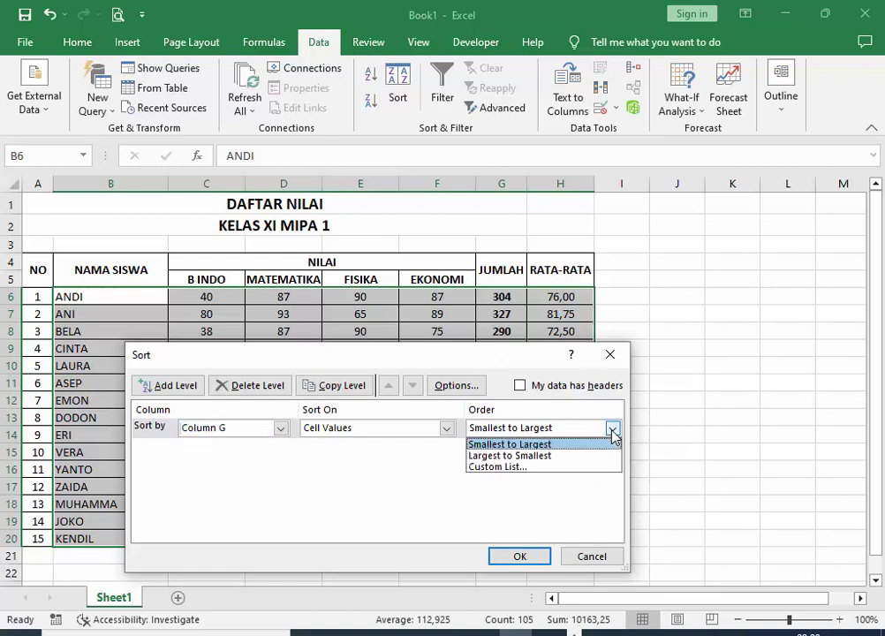
{"action": "left_click", "coordinate": [548, 456]}
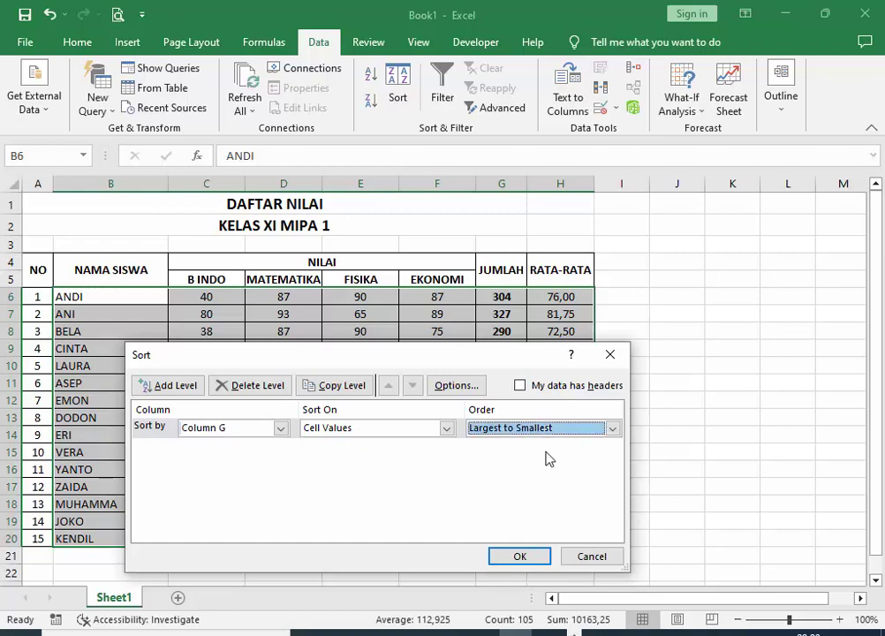
{"action": "left_click", "coordinate": [526, 557]}
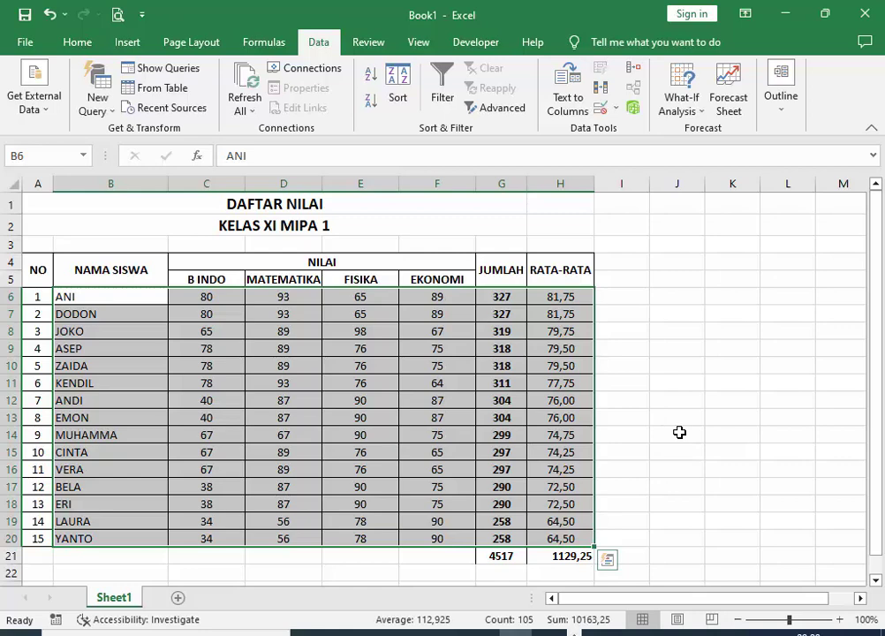
{"action": "left_click", "coordinate": [684, 306]}
{"action": "left_click_drag", "start_coordinate": [436, 366], "coordinate": [509, 397]}
{"action": "left_click", "coordinate": [731, 385]}
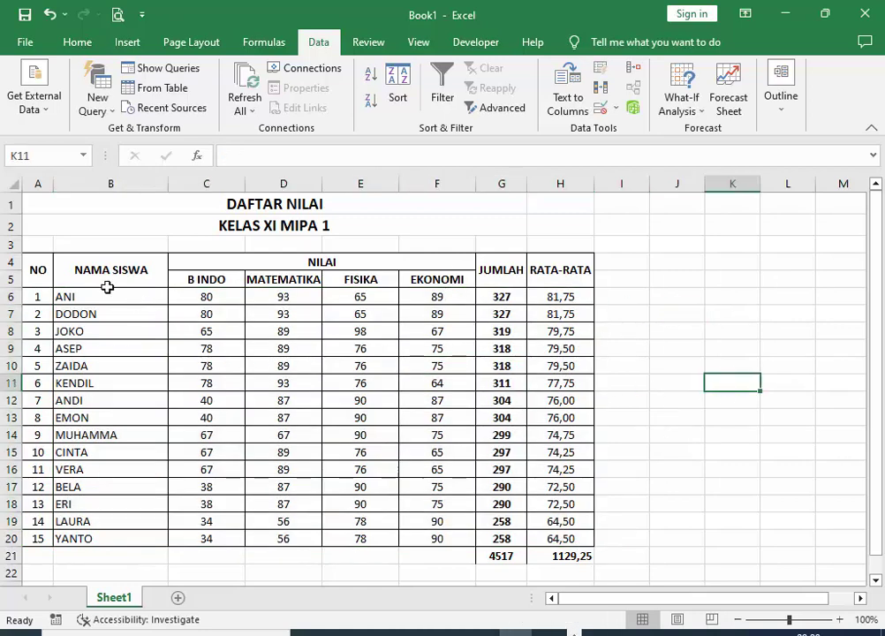
{"action": "left_click_drag", "start_coordinate": [74, 296], "coordinate": [544, 540]}
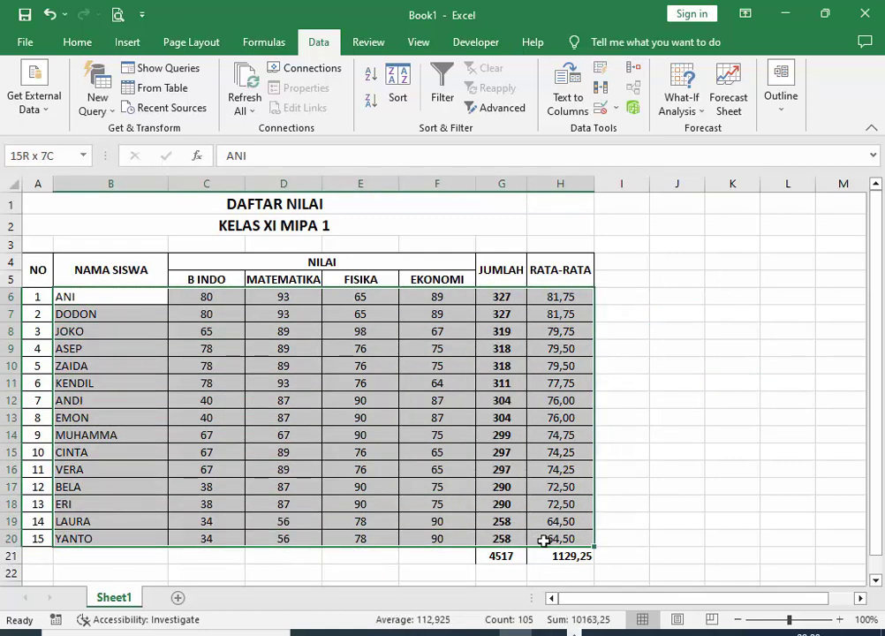
{"action": "left_click", "coordinate": [677, 466]}
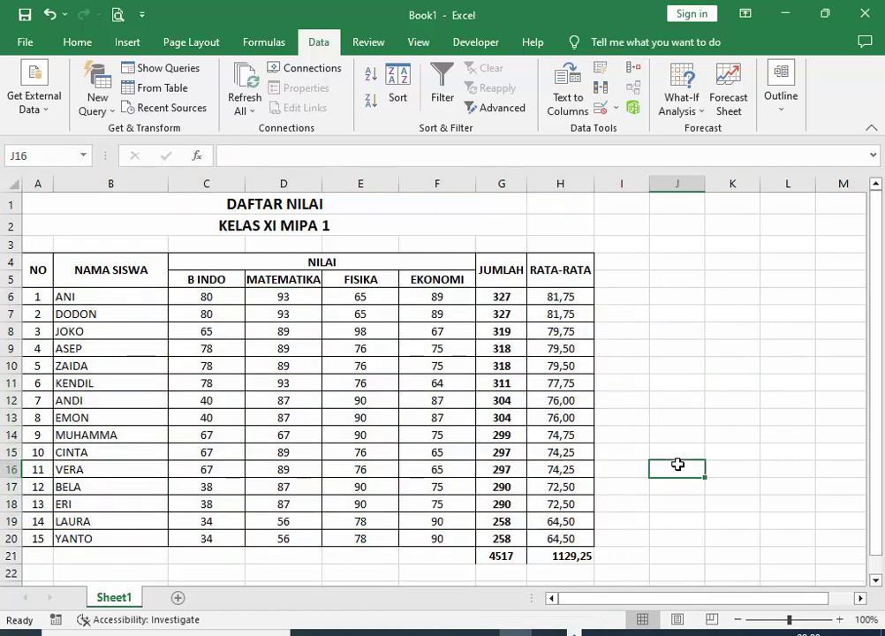
{"action": "left_click", "coordinate": [723, 431]}
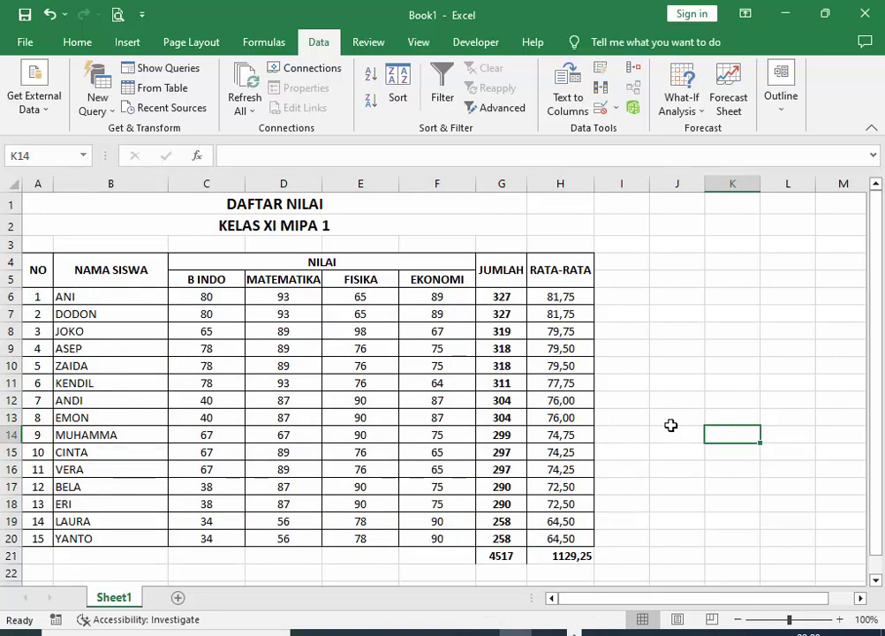
{"action": "left_click", "coordinate": [702, 352]}
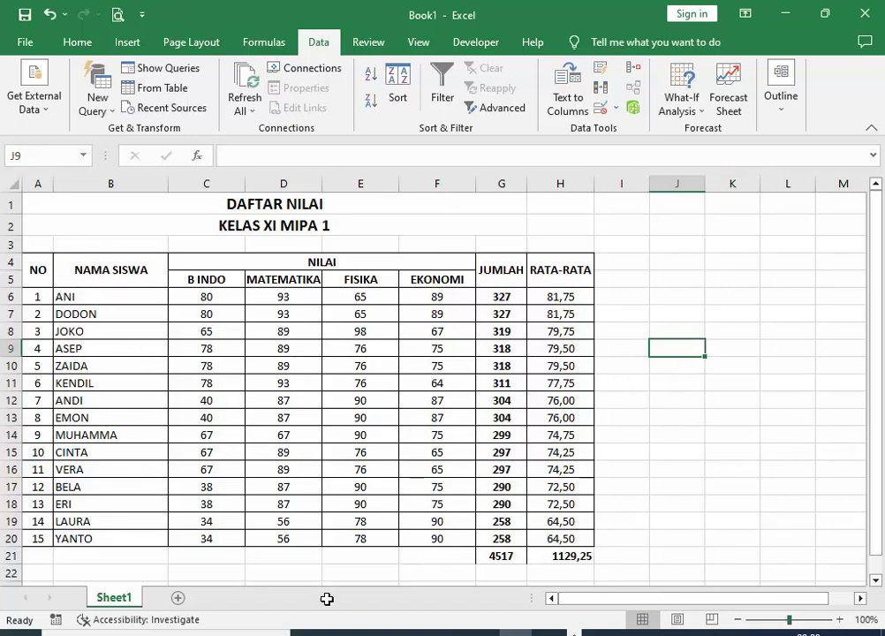
Sort B6:H20 by column B, A to Z, putting ANDI first and ZAIDA last.
{"action": "left_click_drag", "start_coordinate": [92, 294], "coordinate": [591, 538]}
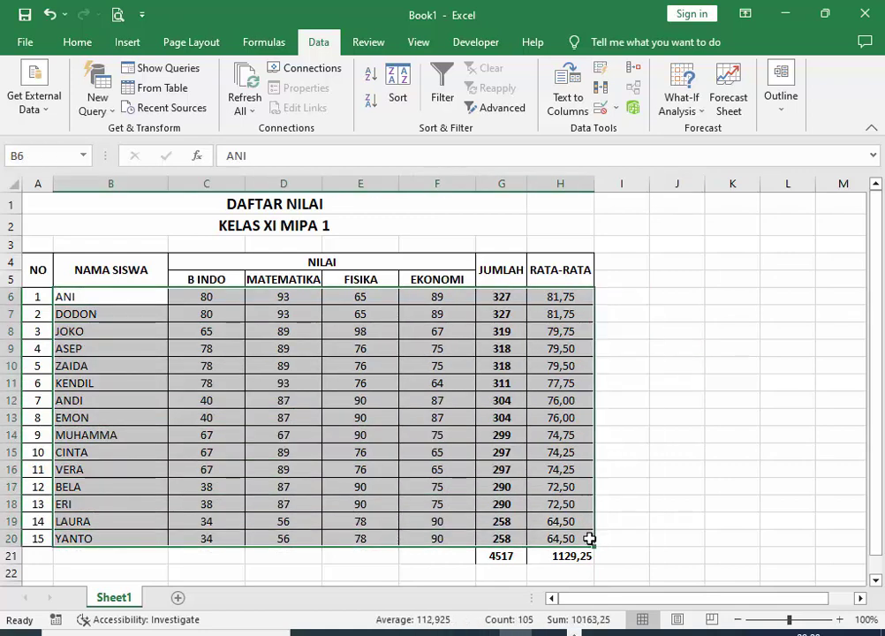
{"action": "left_click", "coordinate": [397, 88]}
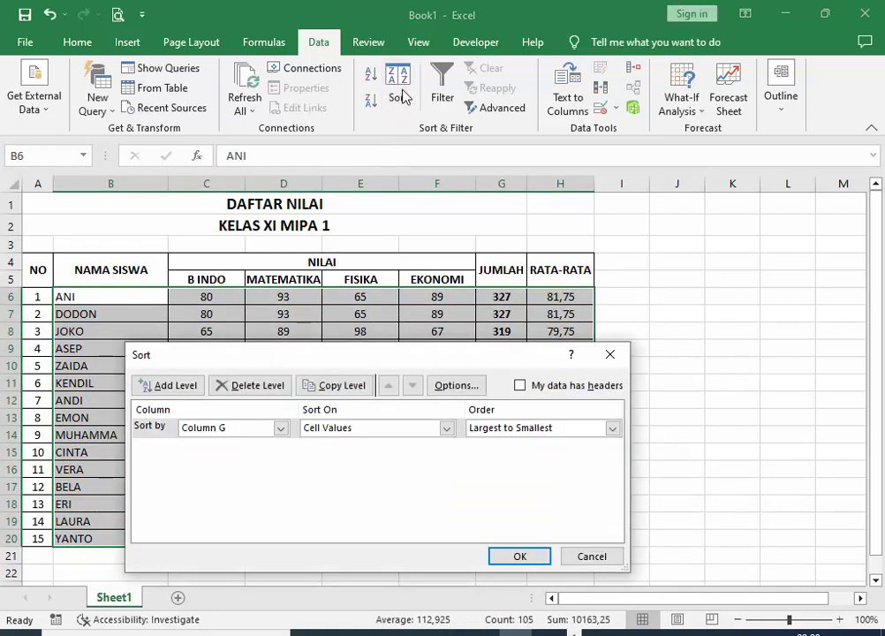
{"action": "left_click", "coordinate": [280, 428]}
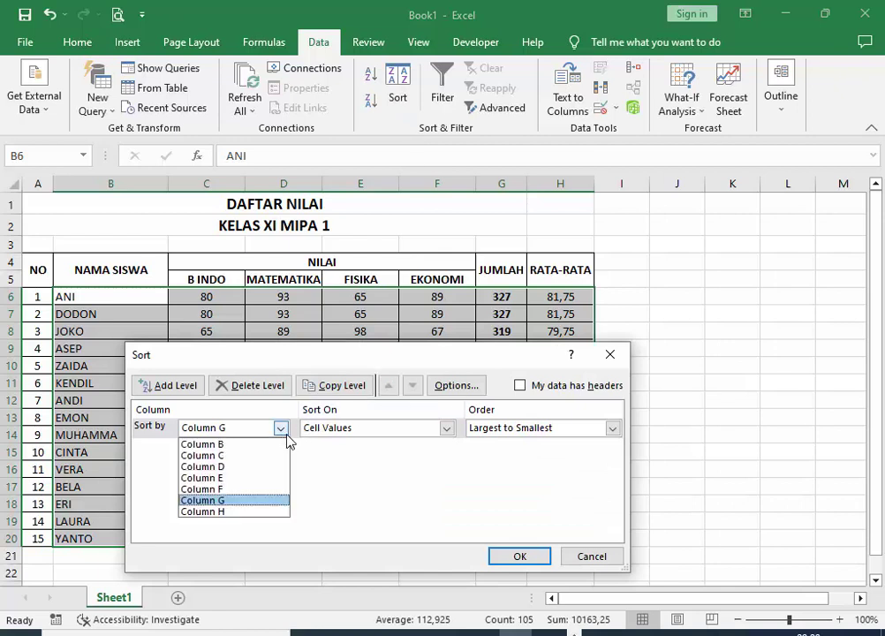
{"action": "left_click", "coordinate": [228, 444]}
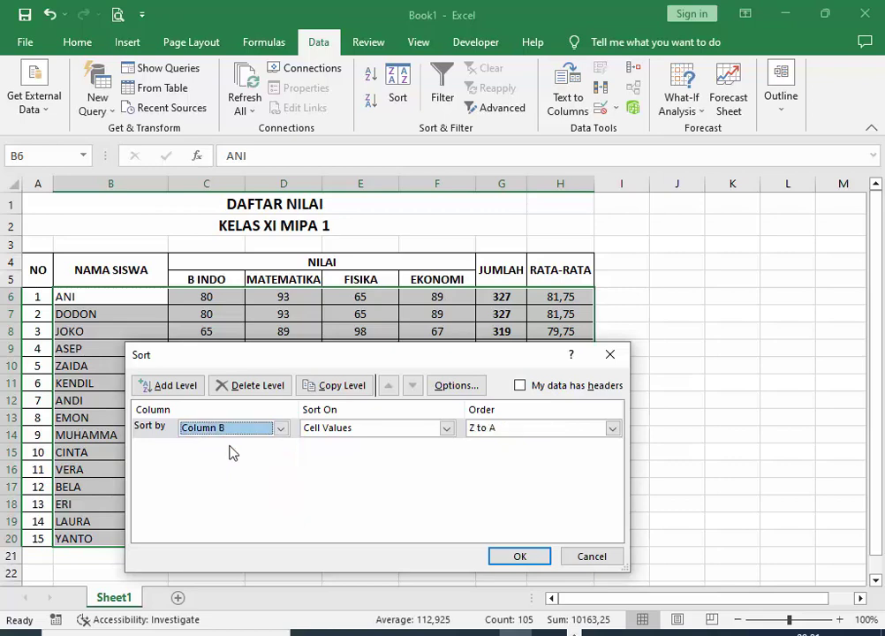
{"action": "left_click", "coordinate": [510, 432]}
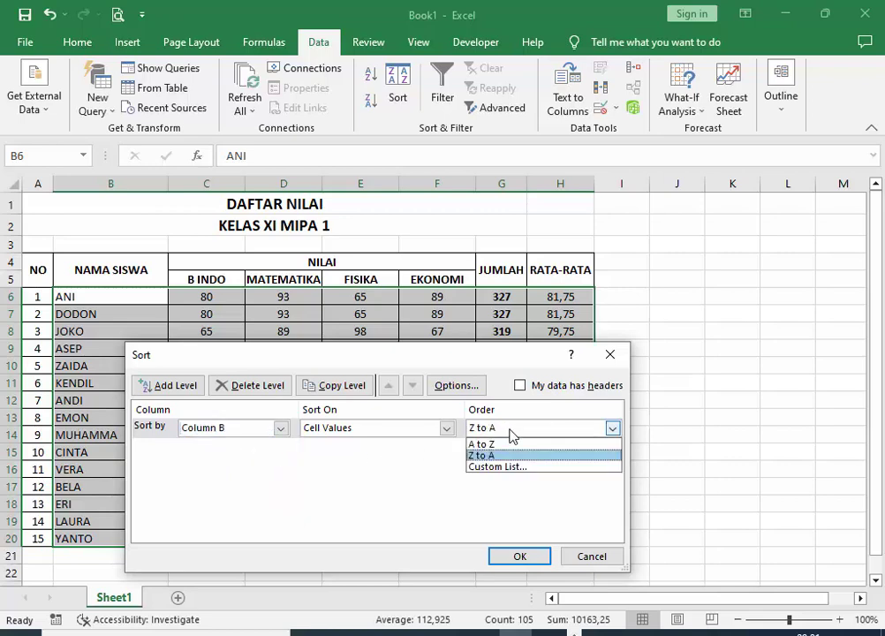
{"action": "left_click", "coordinate": [490, 445]}
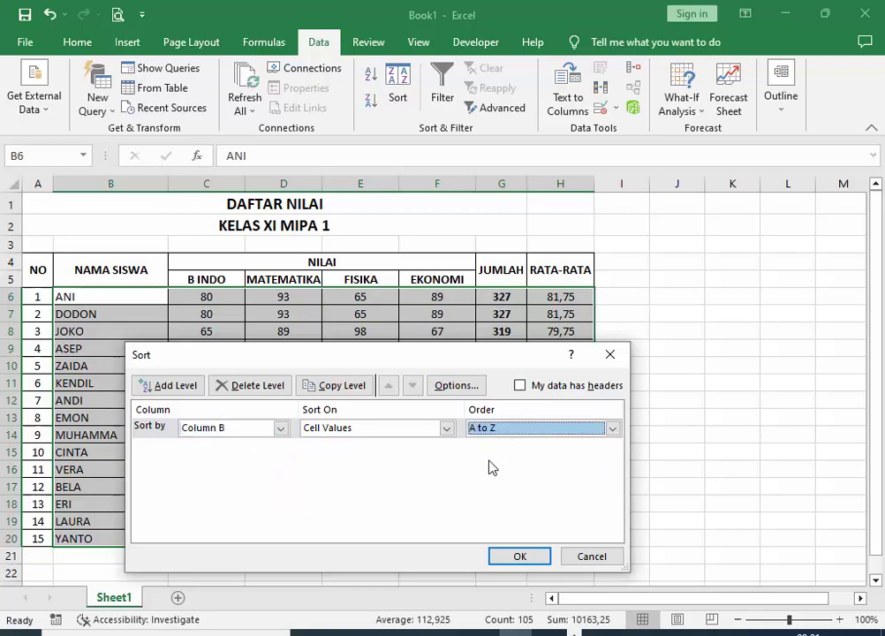
{"action": "left_click", "coordinate": [520, 556]}
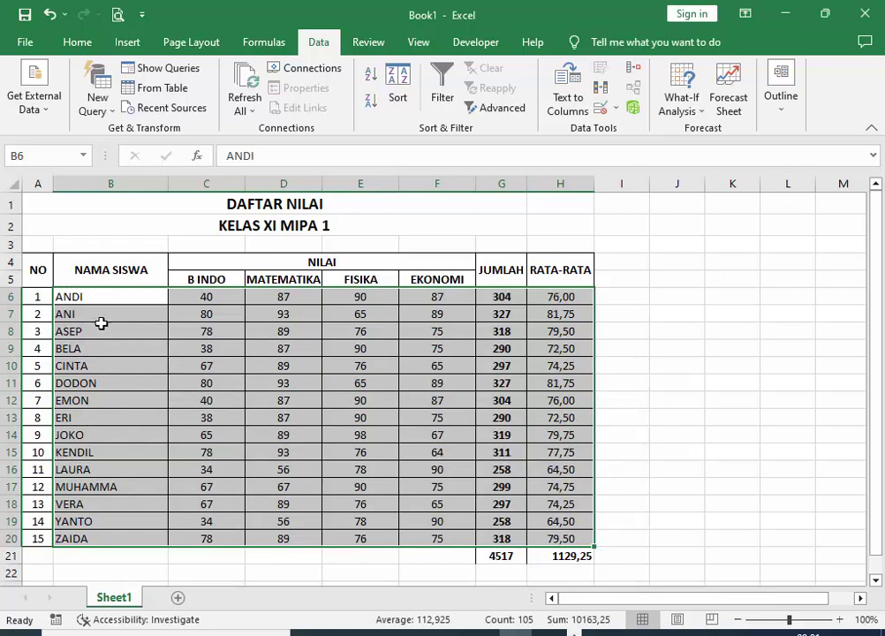
Inspect the alphabetised names in column B and the RATA-RATA averages.
{"action": "left_click", "coordinate": [777, 420]}
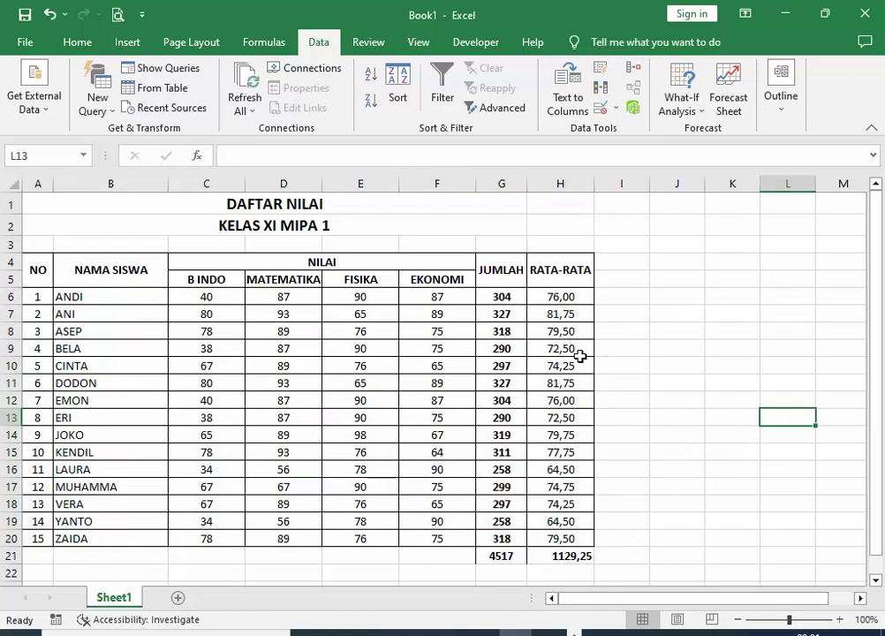
{"action": "mouse_move", "coordinate": [37, 268]}
{"action": "left_mouse_down"}
{"action": "mouse_move", "coordinate": [566, 520]}
{"action": "mouse_move", "coordinate": [563, 549]}
{"action": "left_mouse_up"}
{"action": "left_click", "coordinate": [713, 417]}
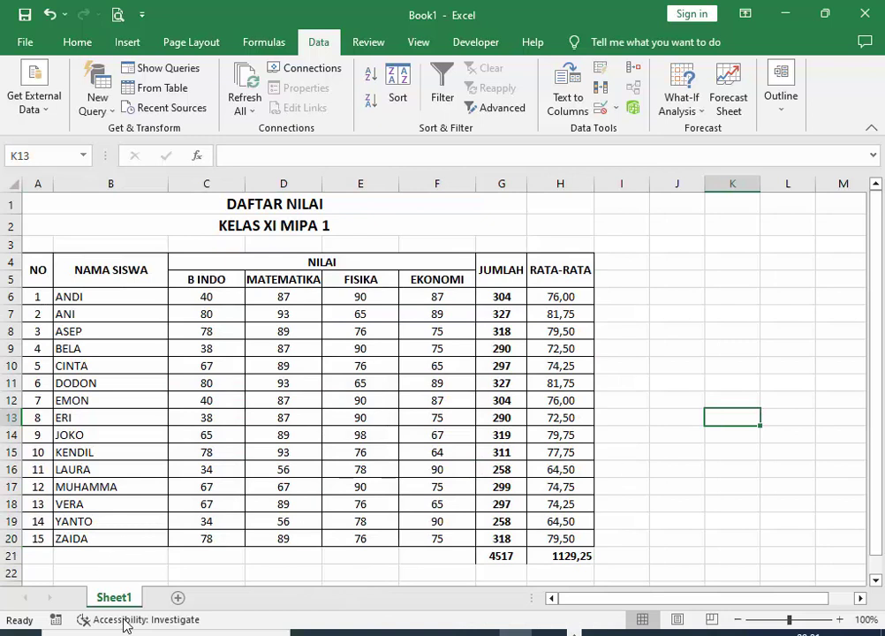
{"action": "left_click", "coordinate": [194, 395]}
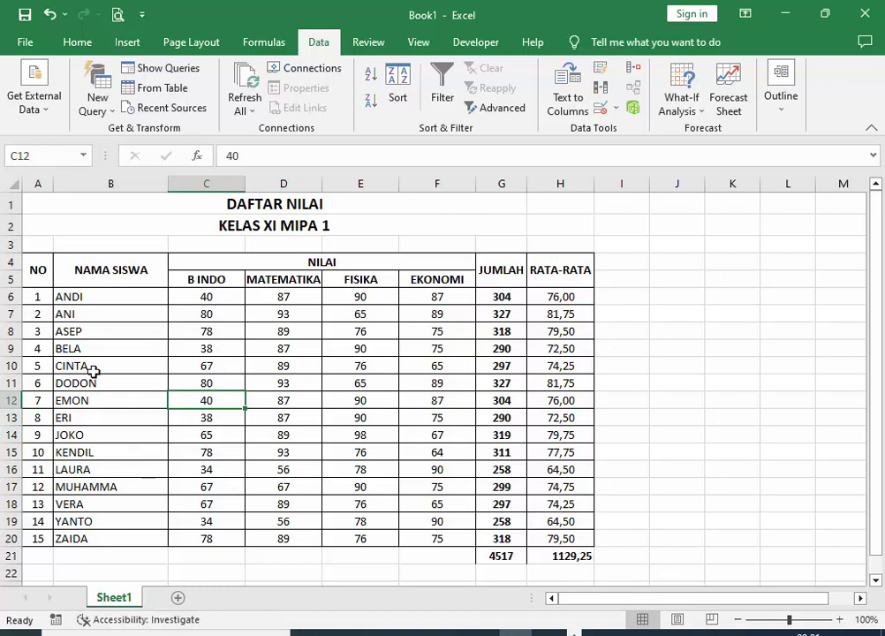
{"action": "mouse_move", "coordinate": [81, 298]}
{"action": "left_mouse_down"}
{"action": "mouse_move", "coordinate": [92, 468]}
{"action": "mouse_move", "coordinate": [132, 524]}
{"action": "left_mouse_up"}
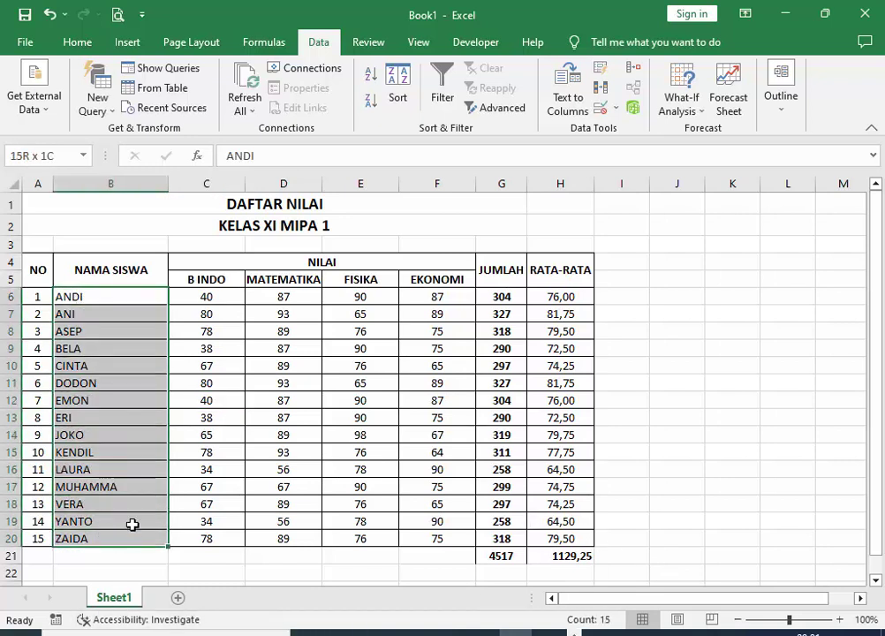
{"action": "left_click", "coordinate": [297, 450]}
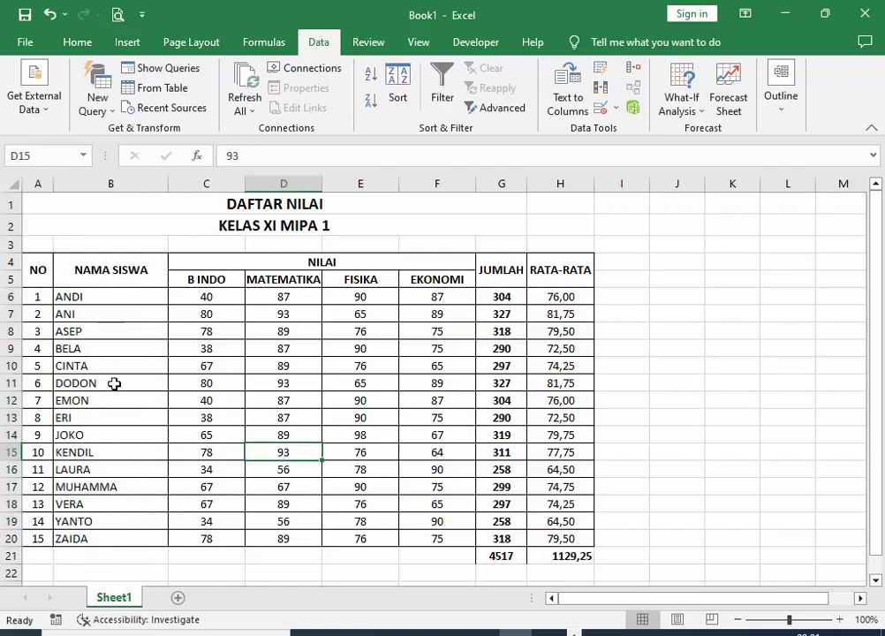
{"action": "left_click_drag", "start_coordinate": [556, 300], "coordinate": [560, 508]}
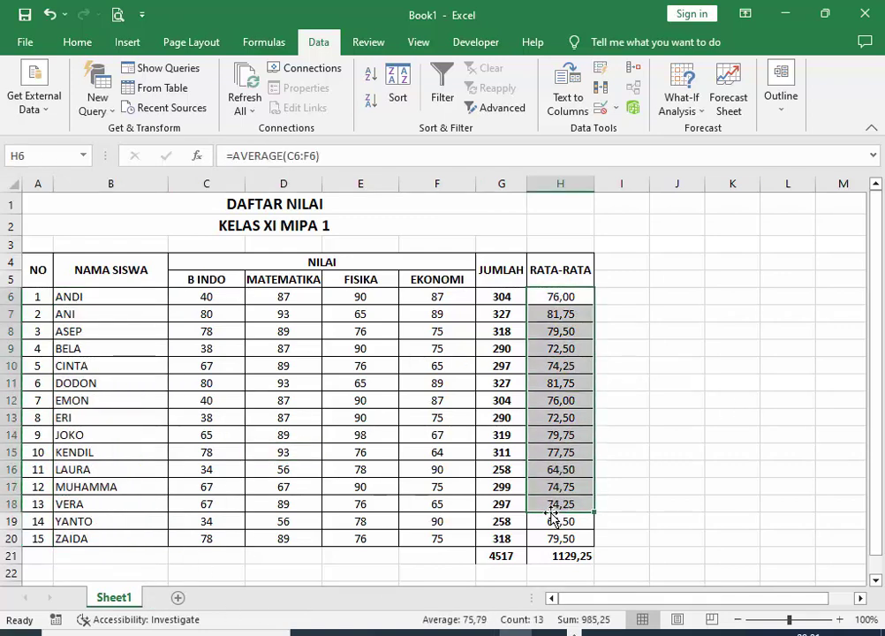
{"action": "left_click", "coordinate": [360, 430]}
{"action": "left_click", "coordinate": [729, 400]}
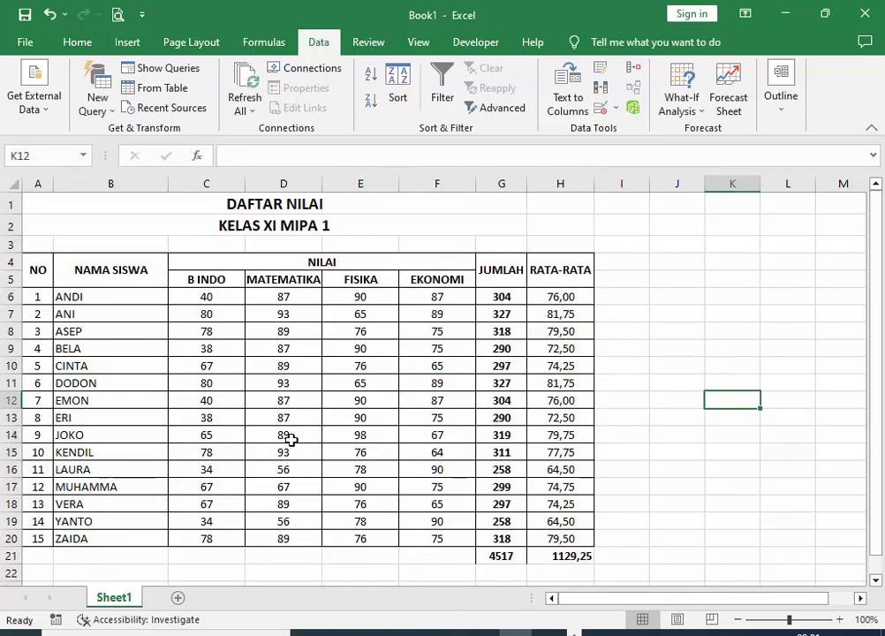
Copy Sheet1 to the end of the workbook as Sheet1 (2), then return to Sheet1.
{"action": "right_click", "coordinate": [119, 602]}
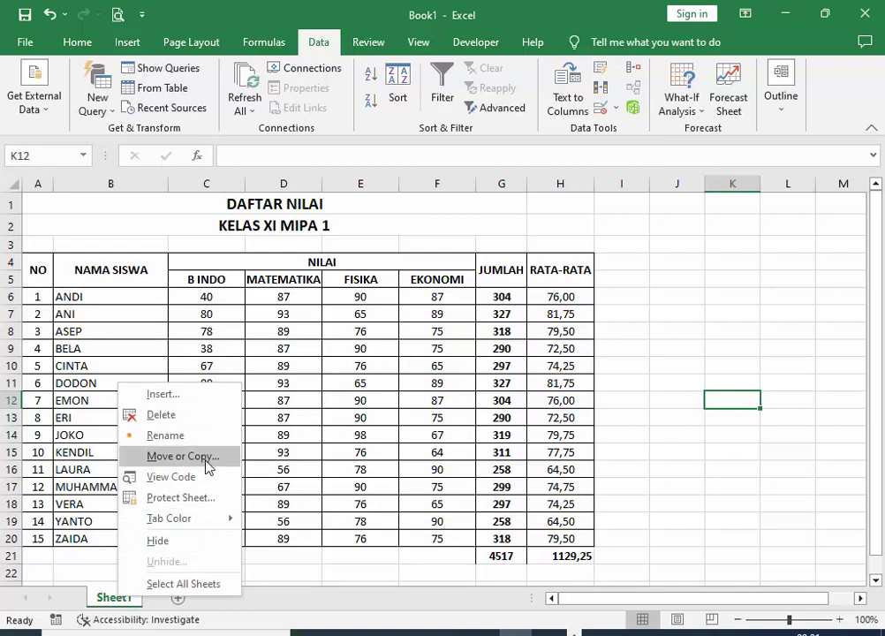
{"action": "left_click", "coordinate": [183, 456]}
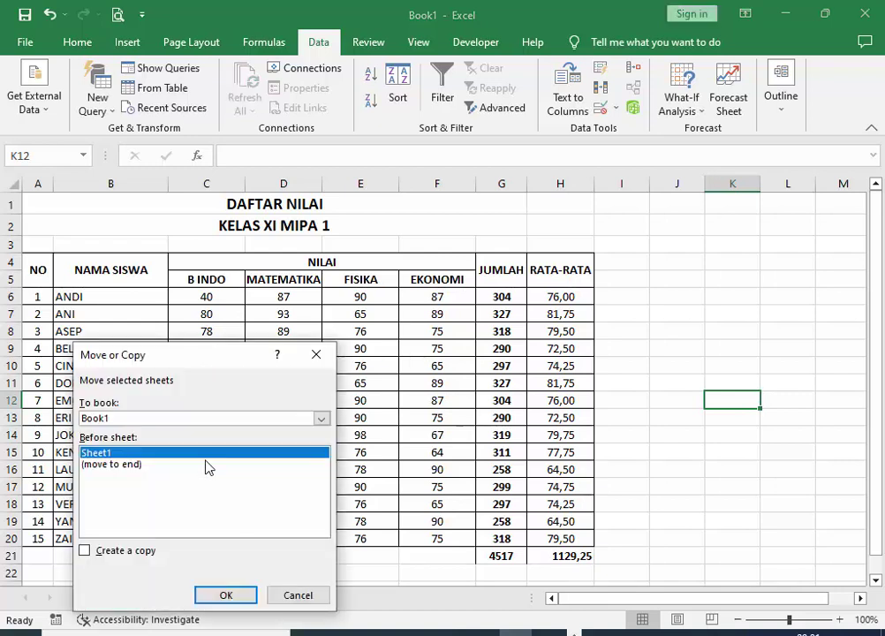
{"action": "left_click", "coordinate": [94, 465]}
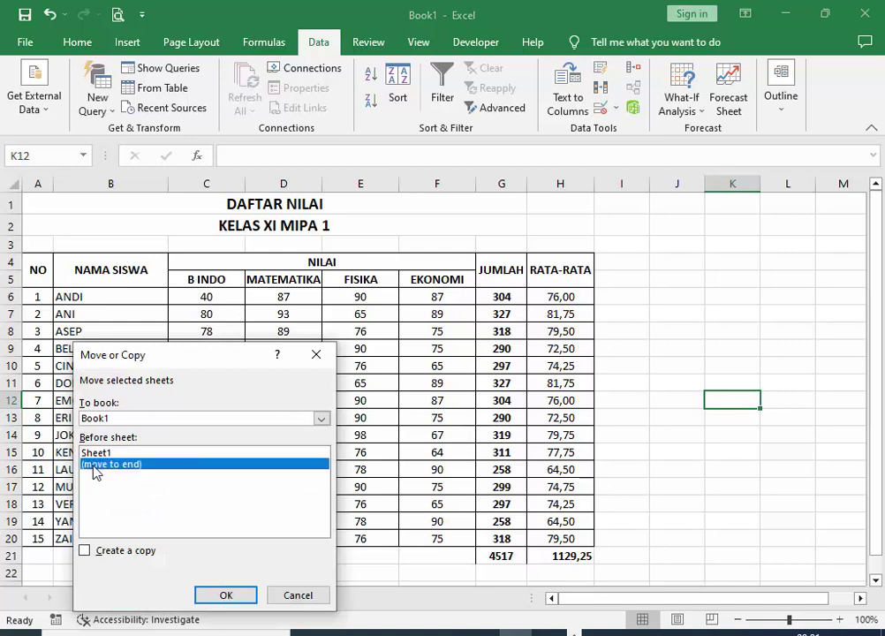
{"action": "left_click", "coordinate": [85, 552]}
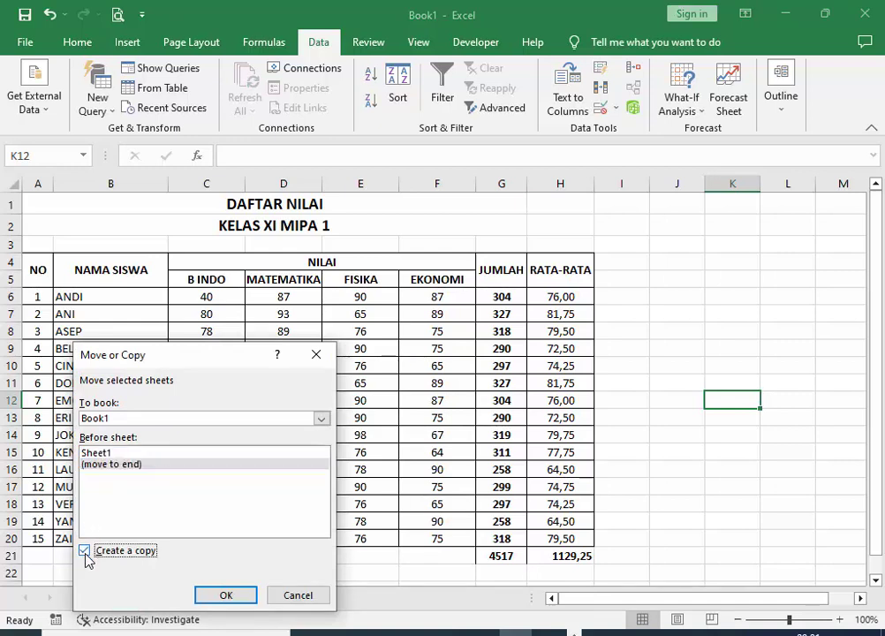
{"action": "left_click", "coordinate": [218, 597]}
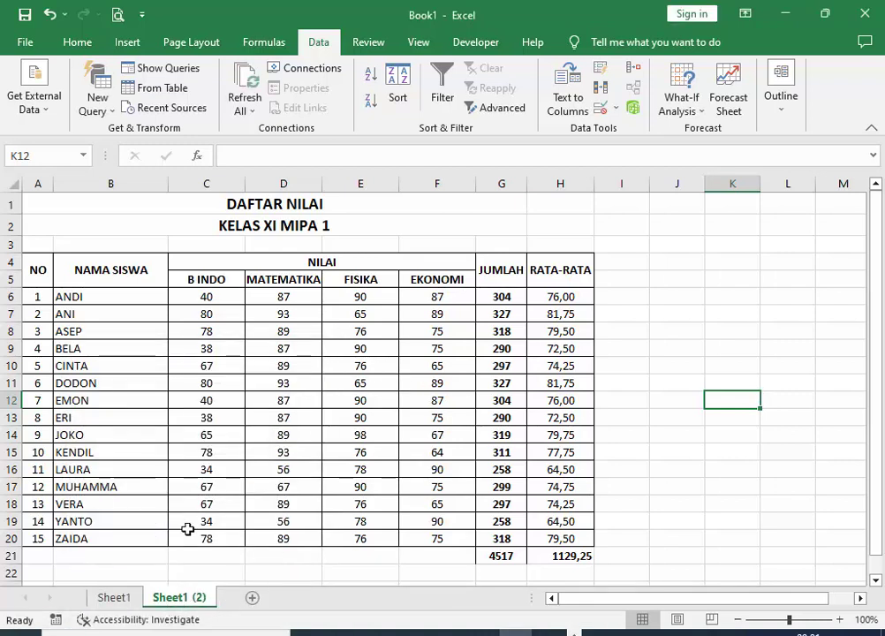
{"action": "left_click", "coordinate": [116, 598]}
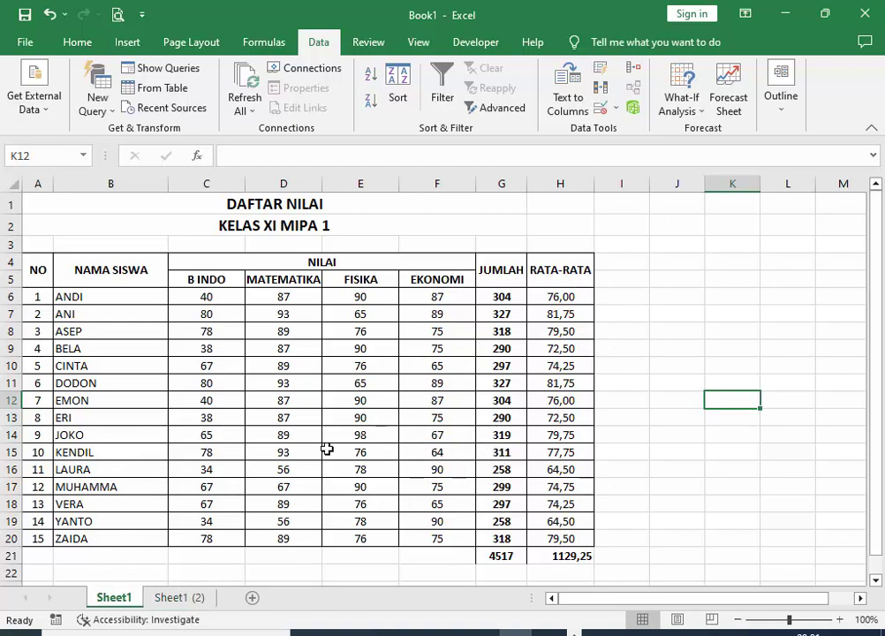
Rename Sheet1 to ABJAD.
{"action": "right_click", "coordinate": [120, 601]}
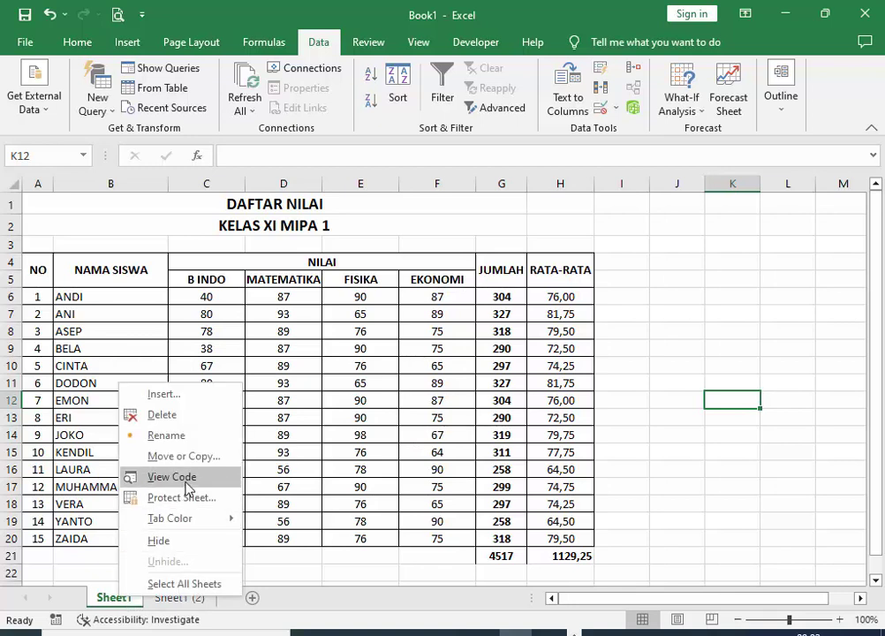
{"action": "left_click", "coordinate": [188, 440]}
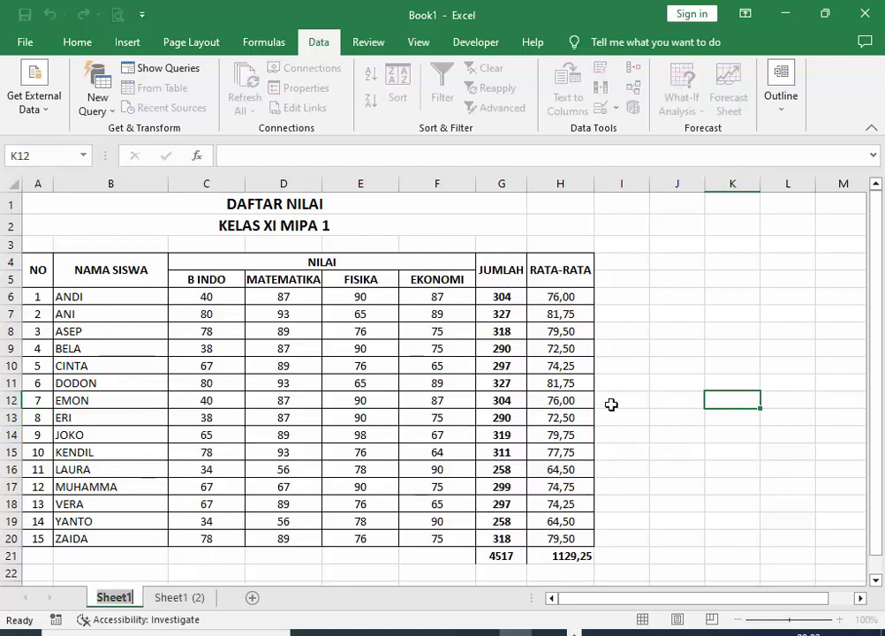
{"action": "type", "text": "ABJAD"}
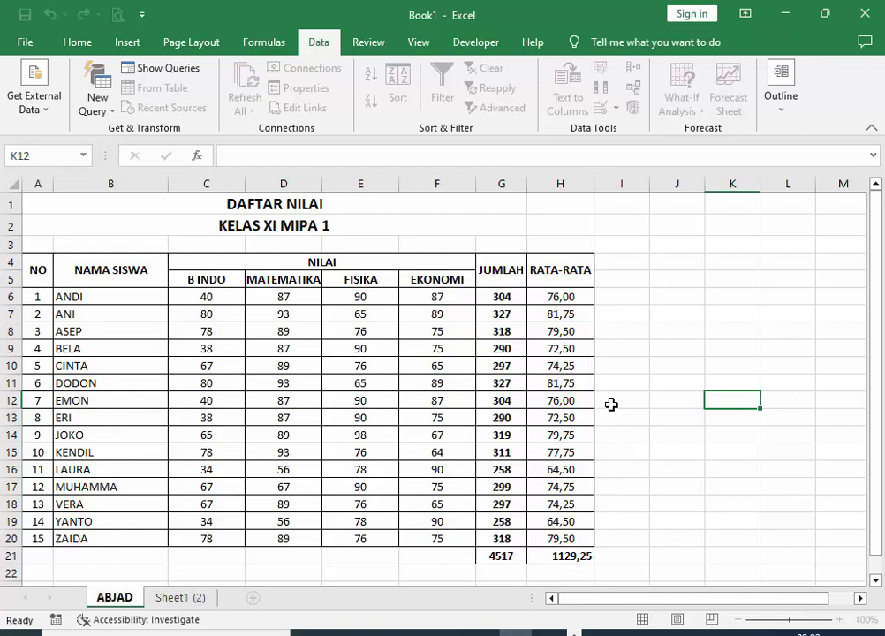
{"action": "key", "text": "Return"}
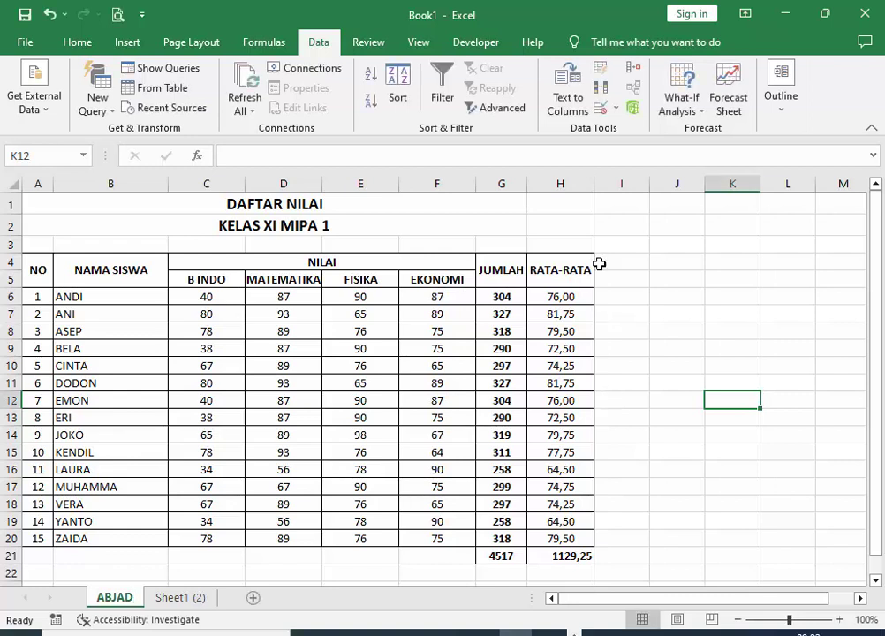
Rename the copied sheet Sheet1 (2) to RANGKING and keep it showing.
{"action": "left_click", "coordinate": [181, 600]}
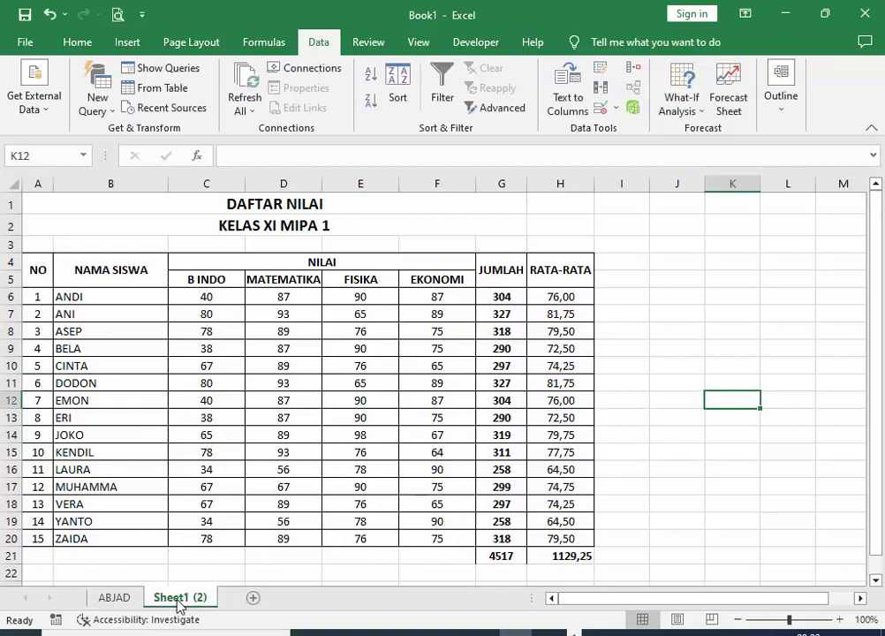
{"action": "double_click", "coordinate": [178, 600]}
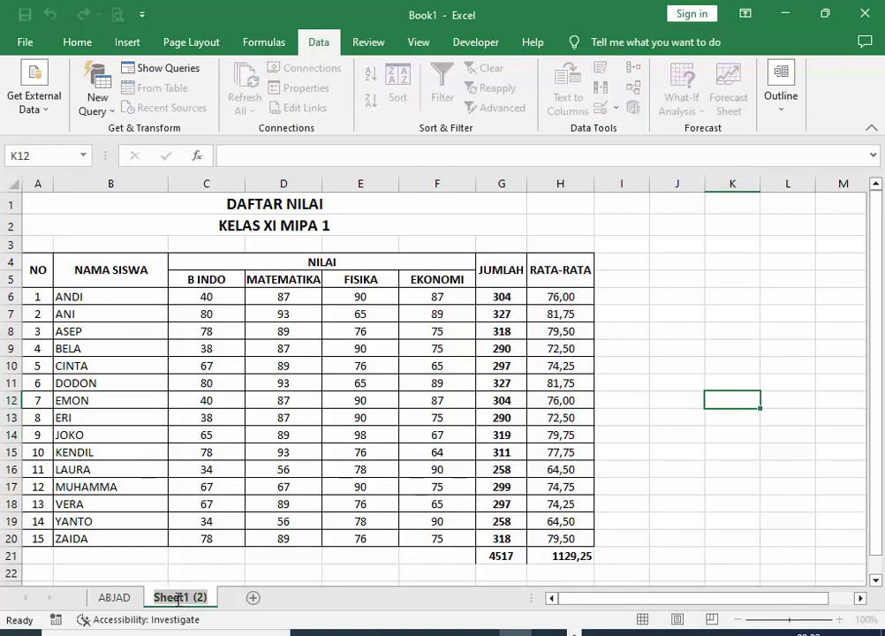
{"action": "type", "text": "RANGKI"}
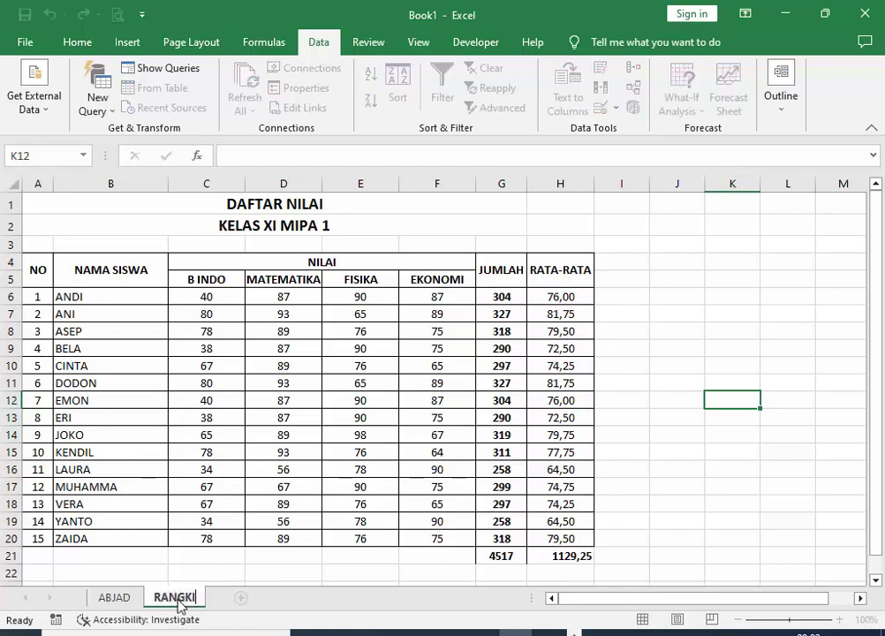
{"action": "type", "text": "NG"}
{"action": "key", "text": "Return"}
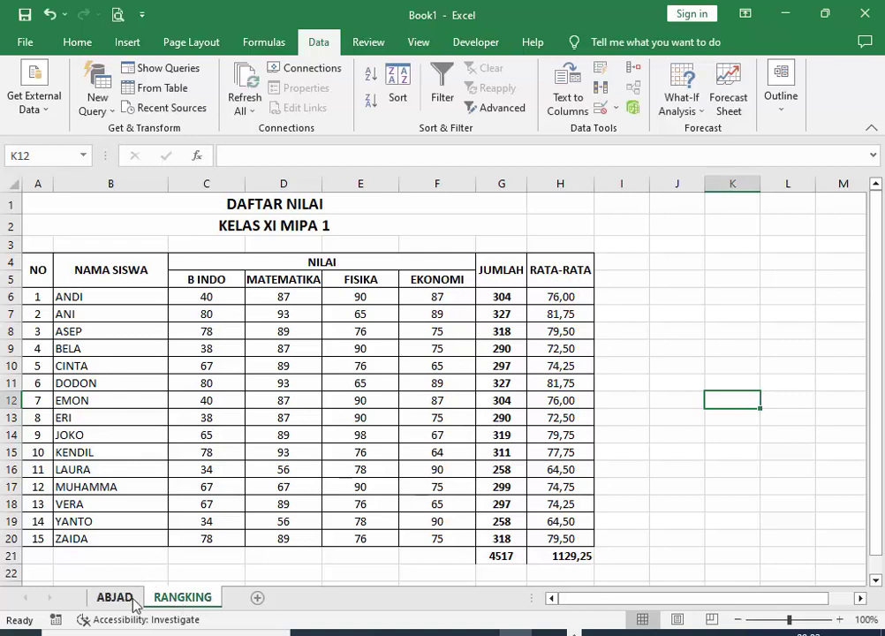
{"action": "left_click", "coordinate": [124, 601]}
{"action": "left_click", "coordinate": [169, 602]}
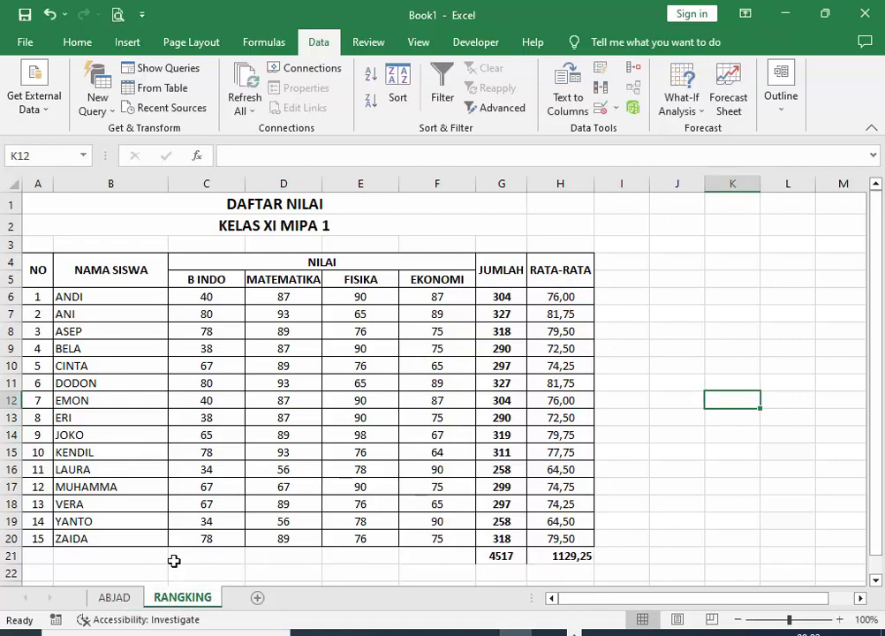
Sort B6:H20 by column G, Largest to Smallest, putting ANI's 327 first and YANTO's 258 last.
{"action": "mouse_move", "coordinate": [111, 298]}
{"action": "left_mouse_down"}
{"action": "mouse_move", "coordinate": [572, 524]}
{"action": "mouse_move", "coordinate": [573, 535]}
{"action": "left_mouse_up"}
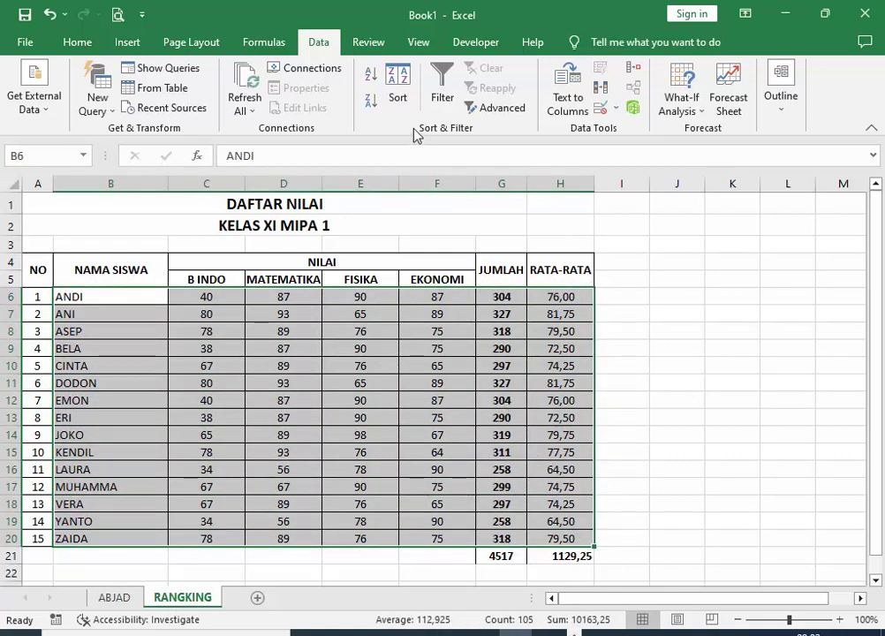
{"action": "left_click", "coordinate": [402, 98]}
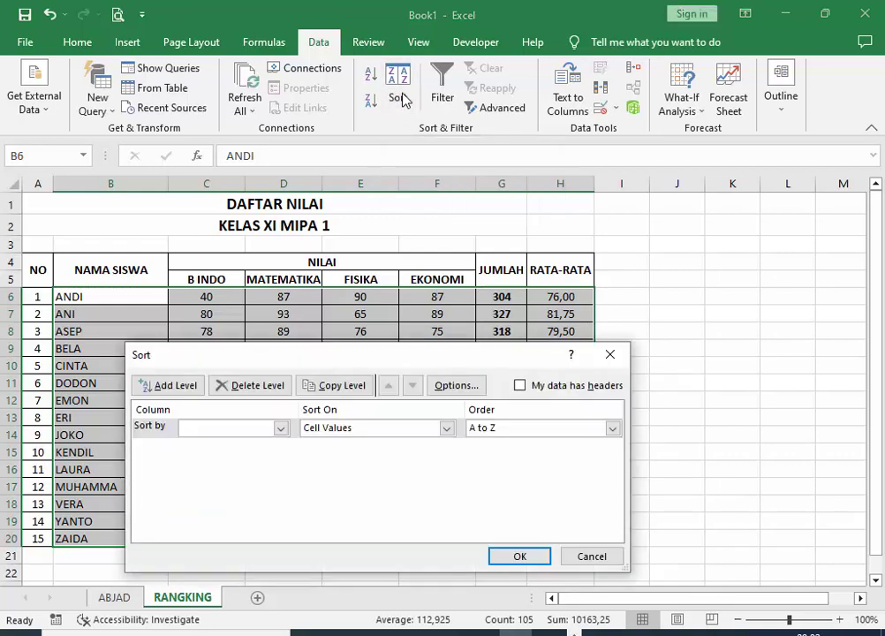
{"action": "left_click", "coordinate": [278, 431]}
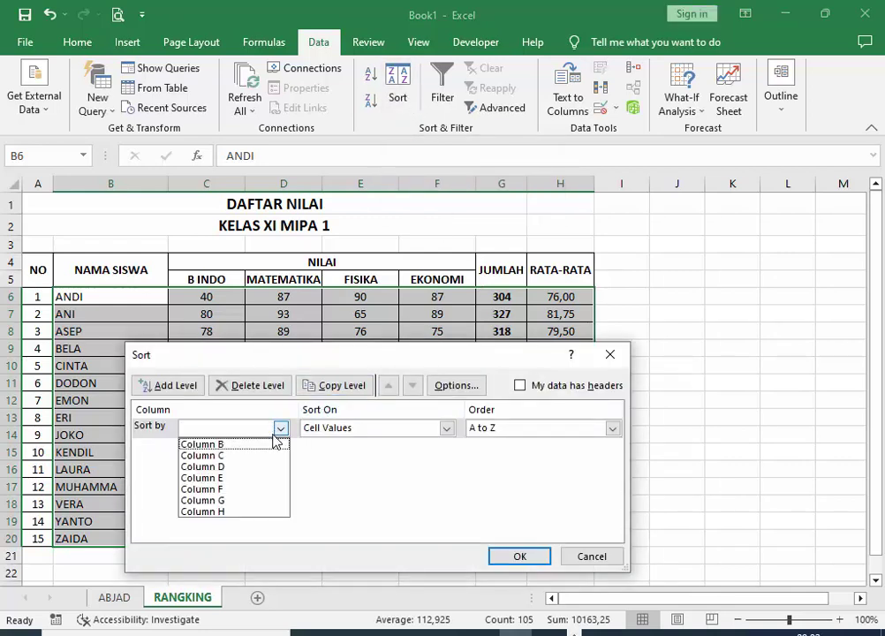
{"action": "left_click", "coordinate": [229, 500]}
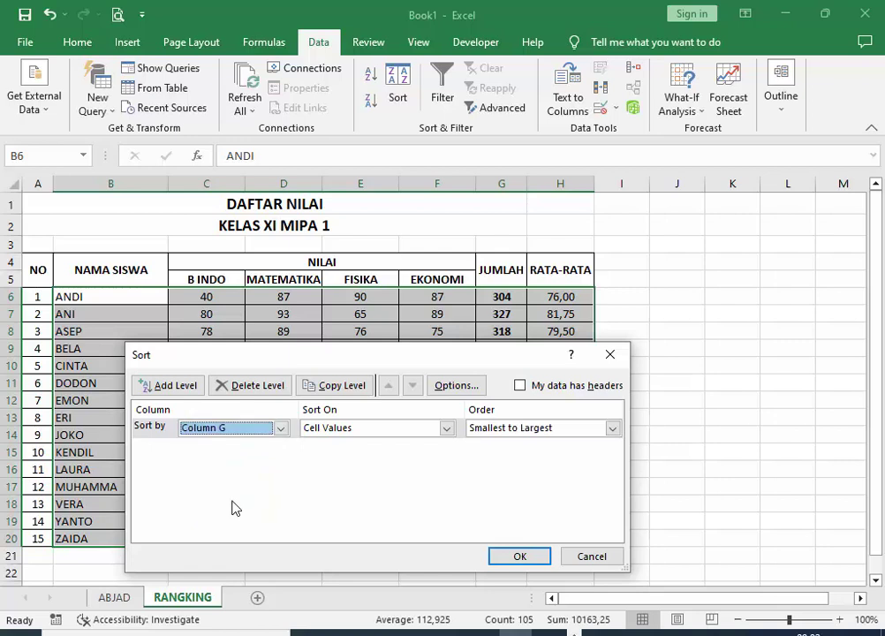
{"action": "left_click", "coordinate": [611, 430]}
{"action": "left_click", "coordinate": [543, 457]}
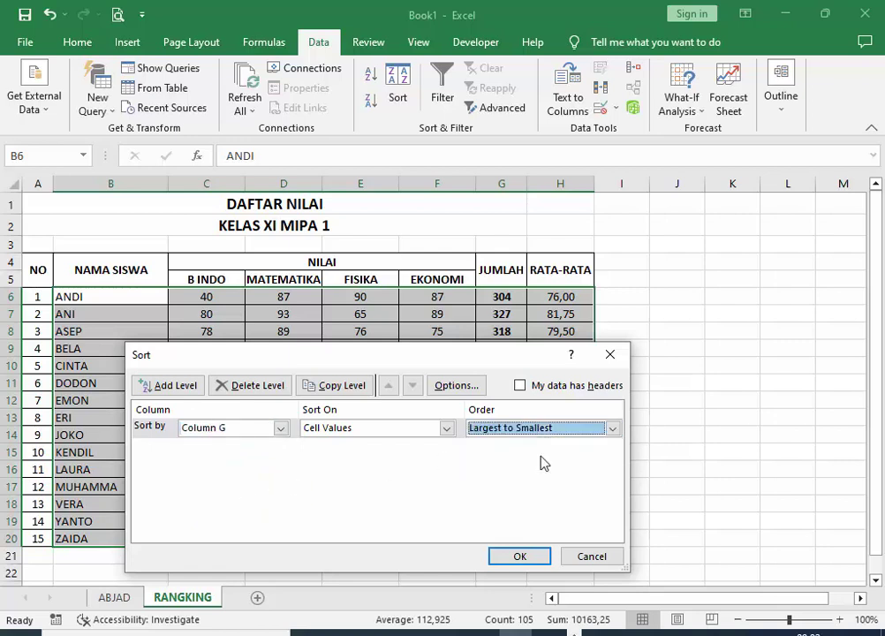
{"action": "left_click", "coordinate": [519, 556]}
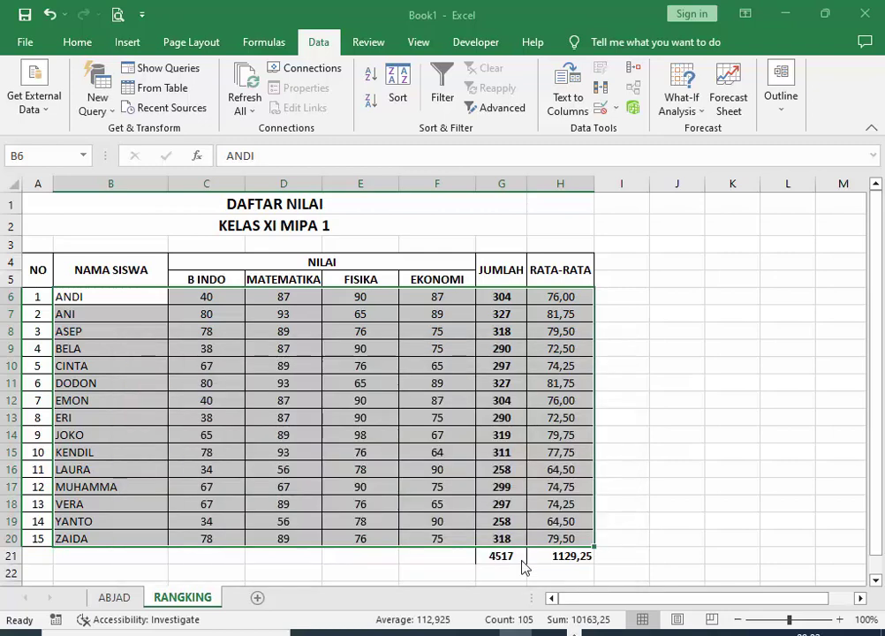
{"action": "left_click", "coordinate": [698, 449]}
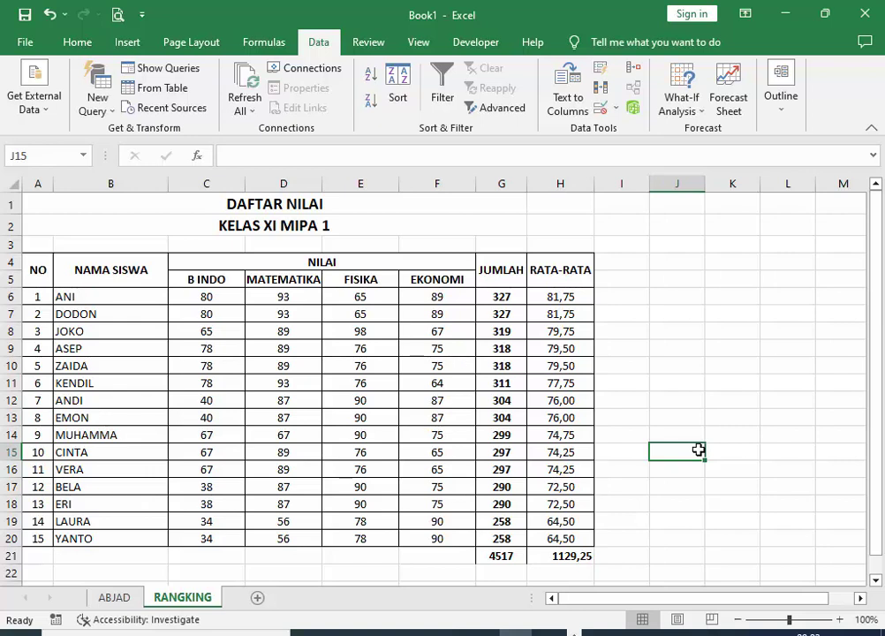
Begin a Save As to a browsed folder, then cancel and return to the worksheet.
{"action": "left_click", "coordinate": [25, 45]}
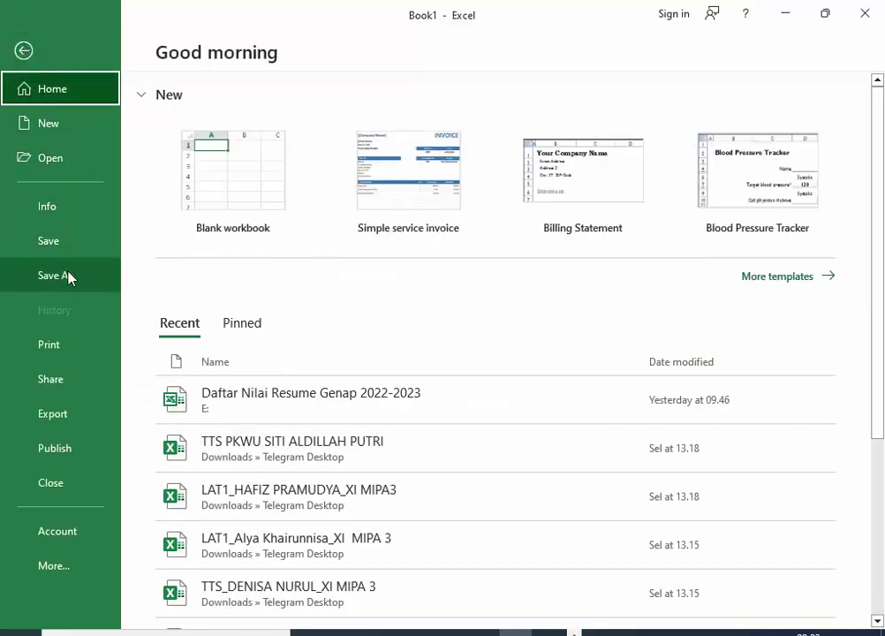
{"action": "left_click", "coordinate": [88, 255]}
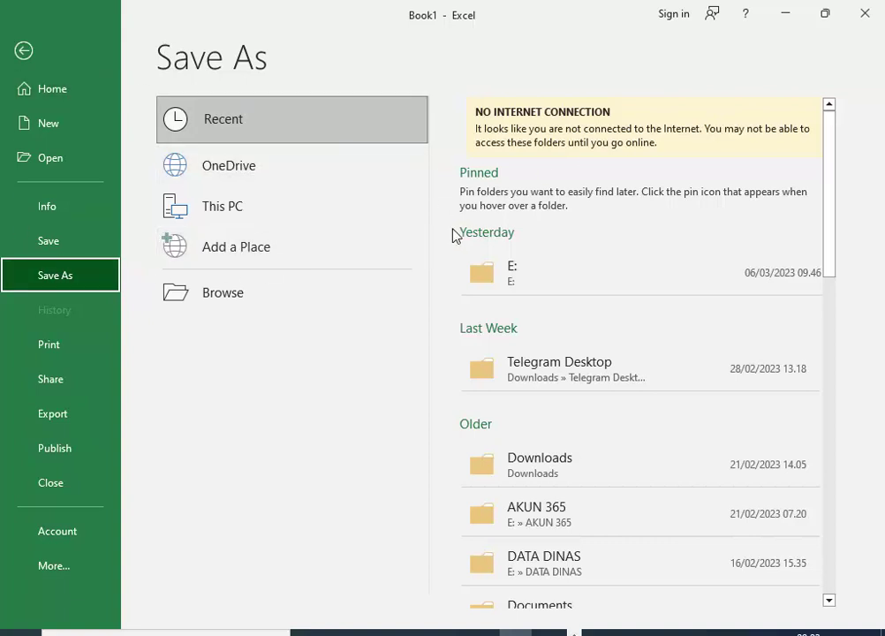
{"action": "left_click", "coordinate": [87, 246]}
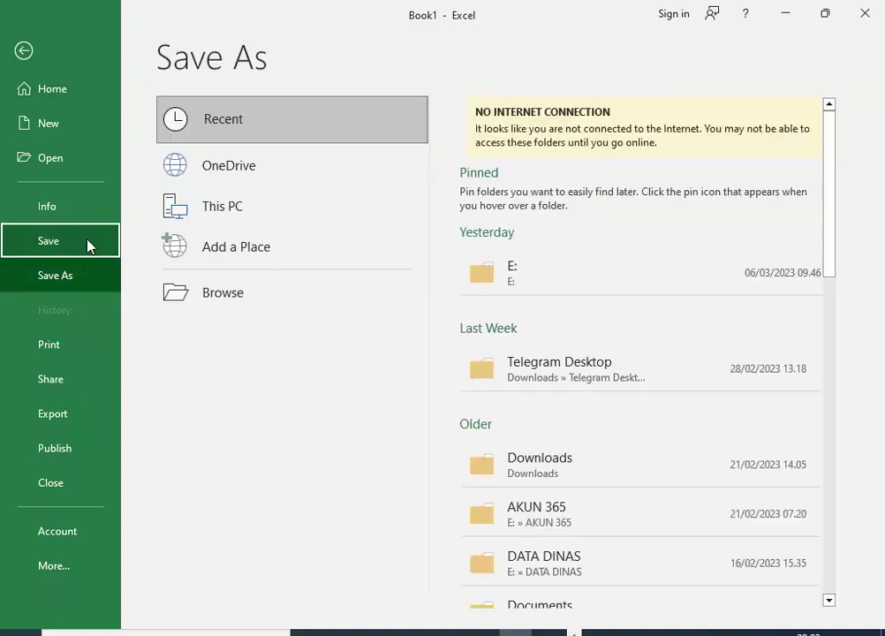
{"action": "left_click", "coordinate": [252, 302]}
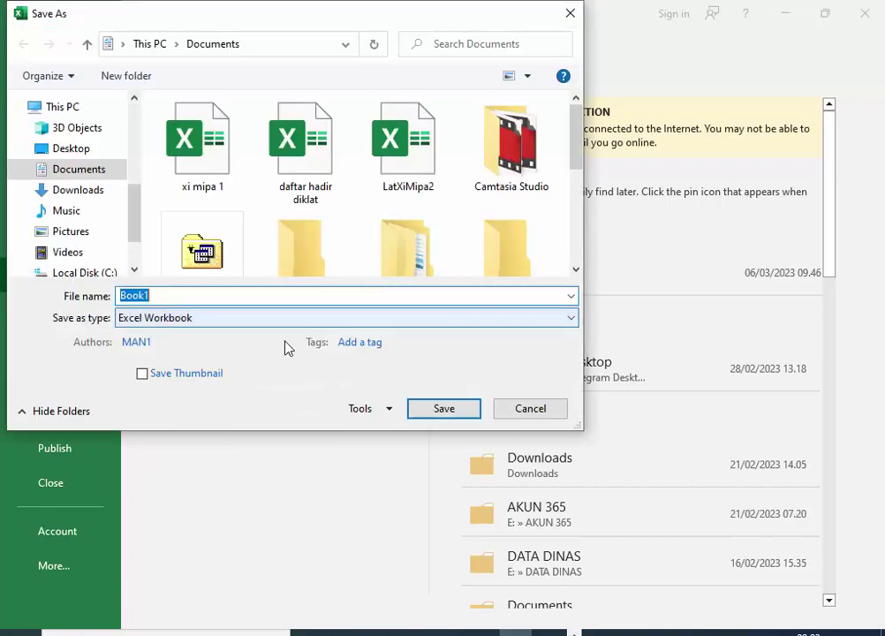
{"action": "left_click", "coordinate": [527, 409]}
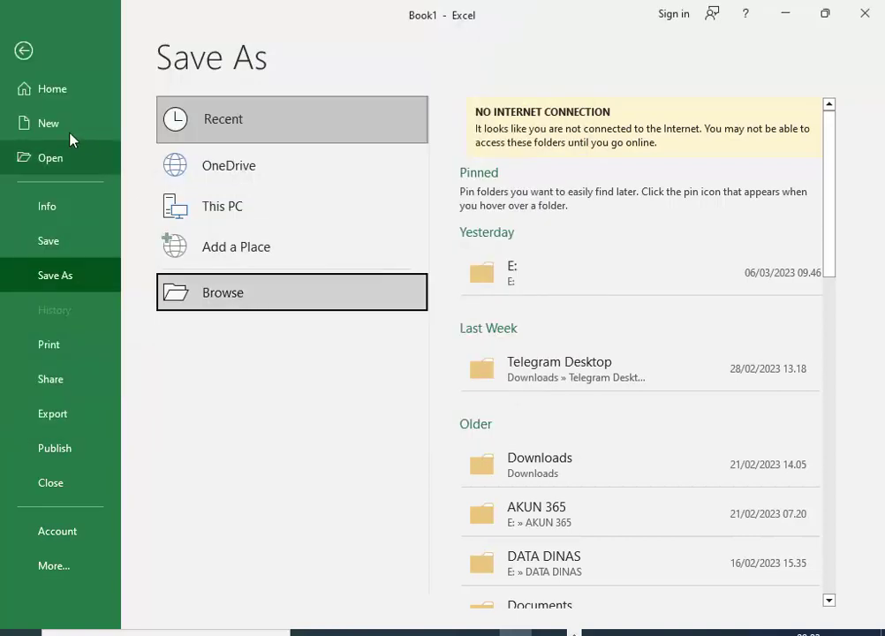
{"action": "left_click", "coordinate": [41, 60]}
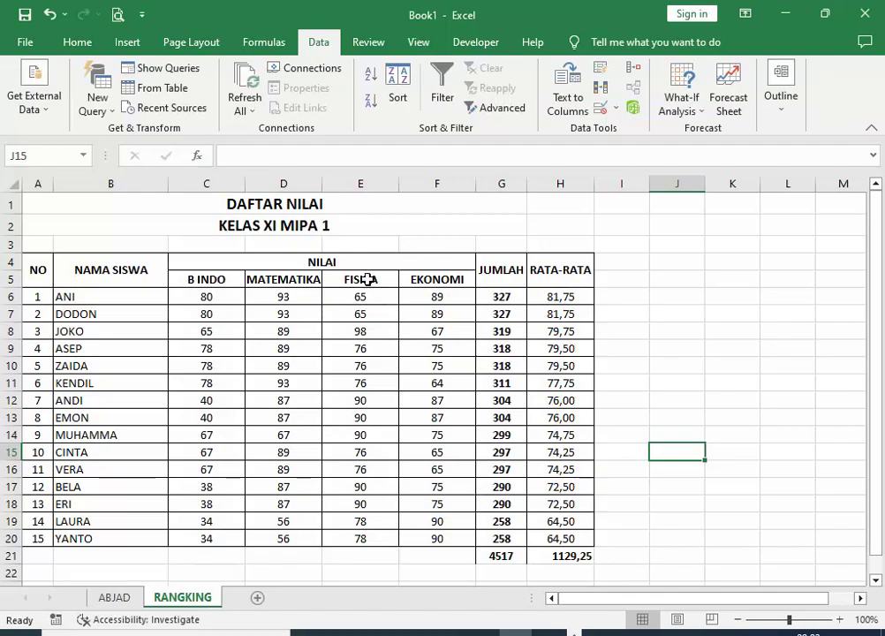
Save the workbook to Documents with the file name 'LATIHAN XI MIPA 1'.
{"action": "left_click", "coordinate": [37, 49]}
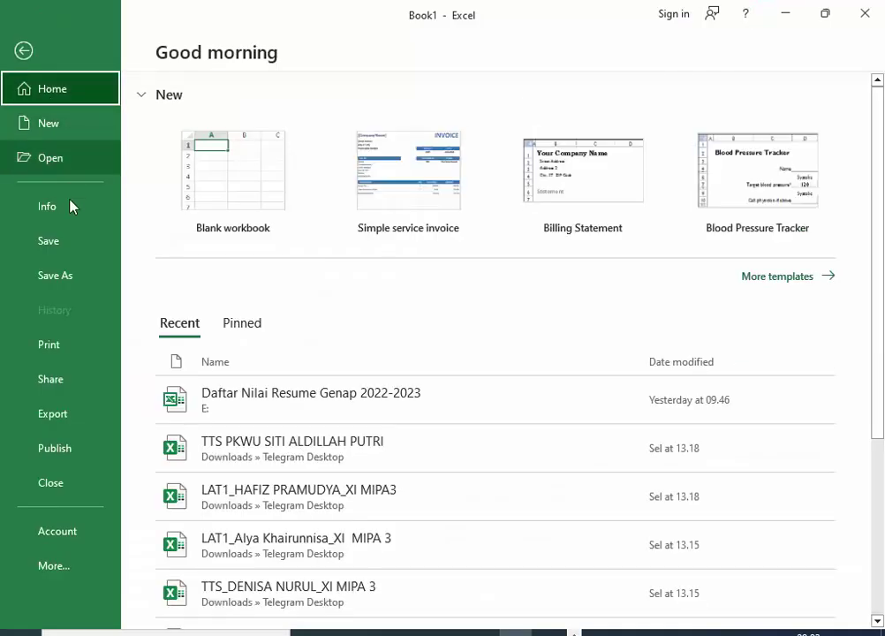
{"action": "left_click", "coordinate": [73, 245]}
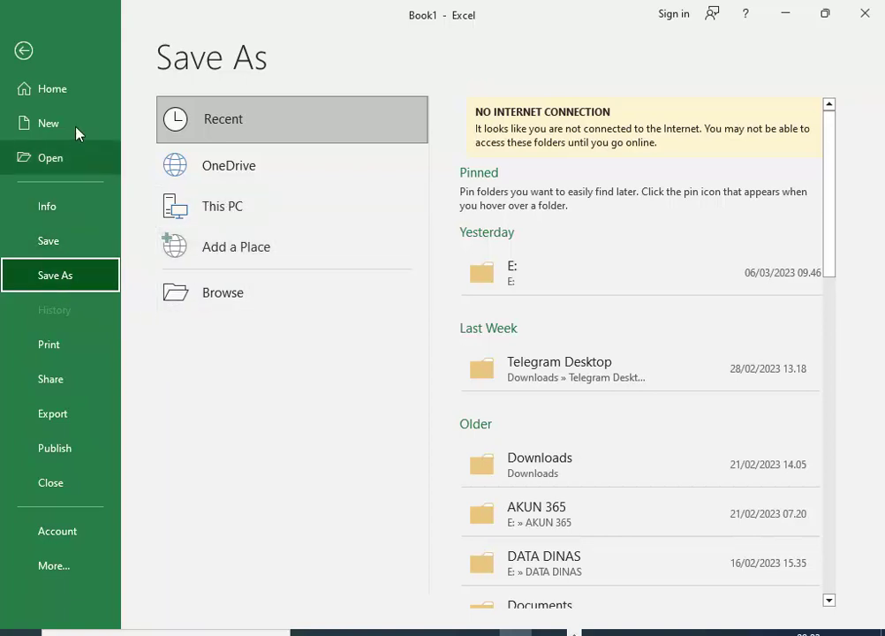
{"action": "left_click", "coordinate": [221, 300]}
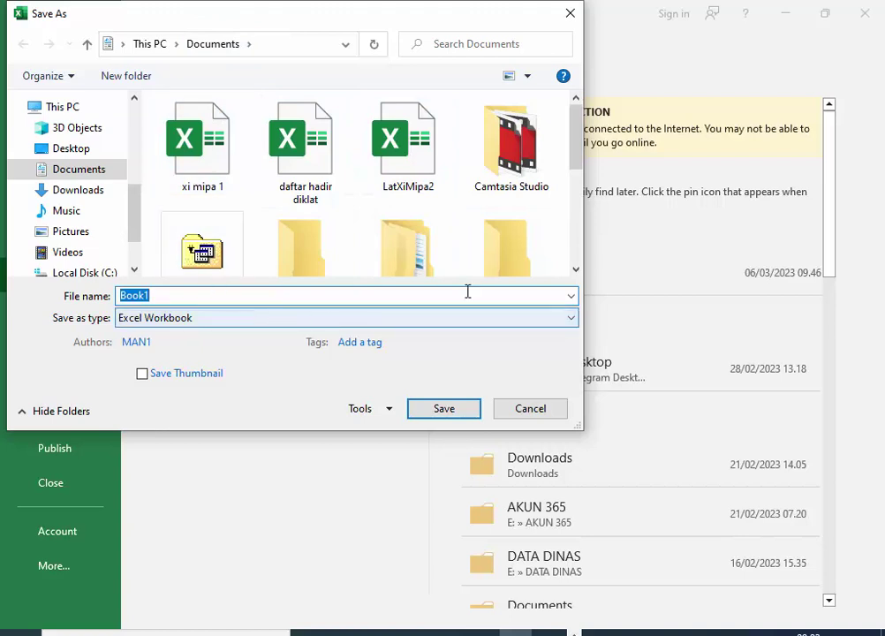
{"action": "type", "text": "LA"}
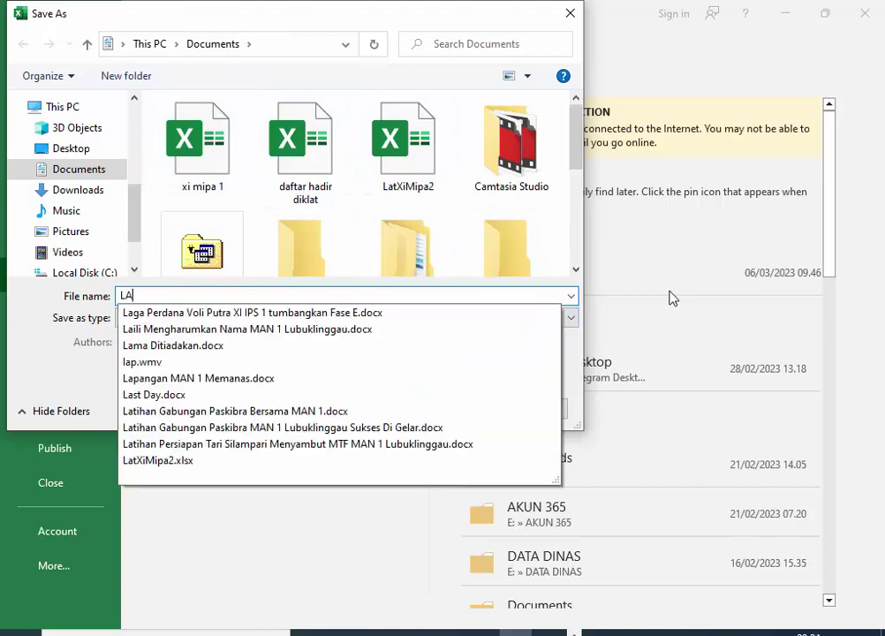
{"action": "type", "text": "TIHAN XI MIPA 1"}
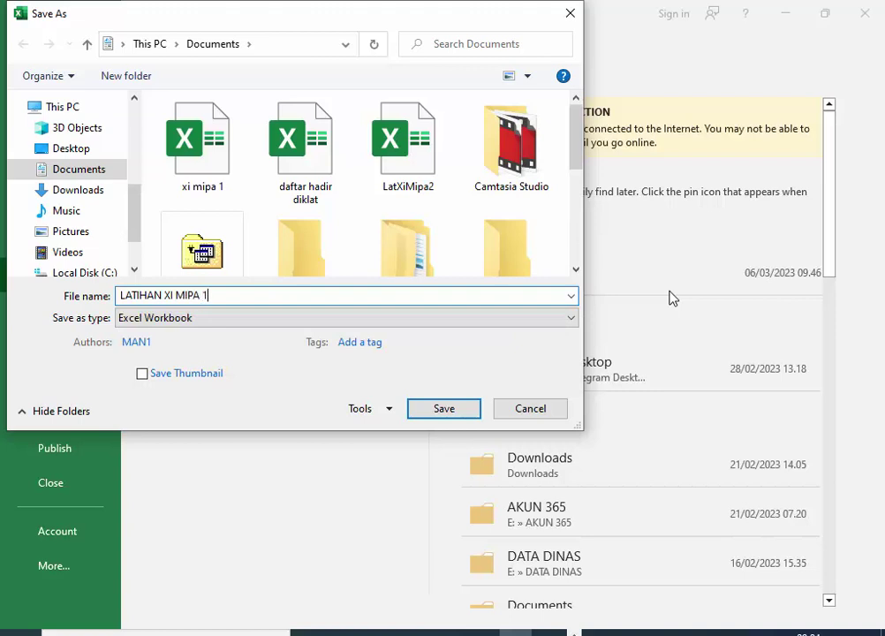
{"action": "left_click", "coordinate": [446, 410]}
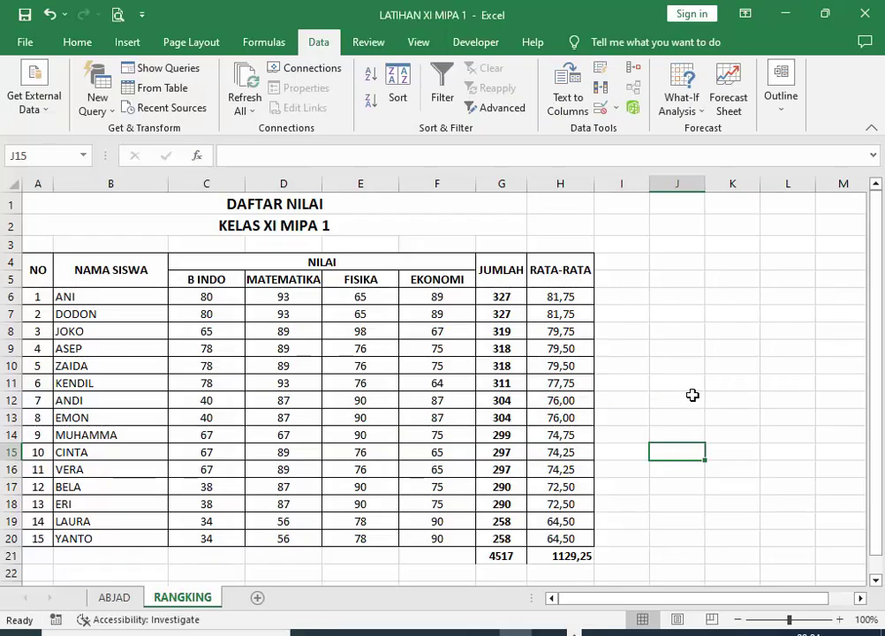